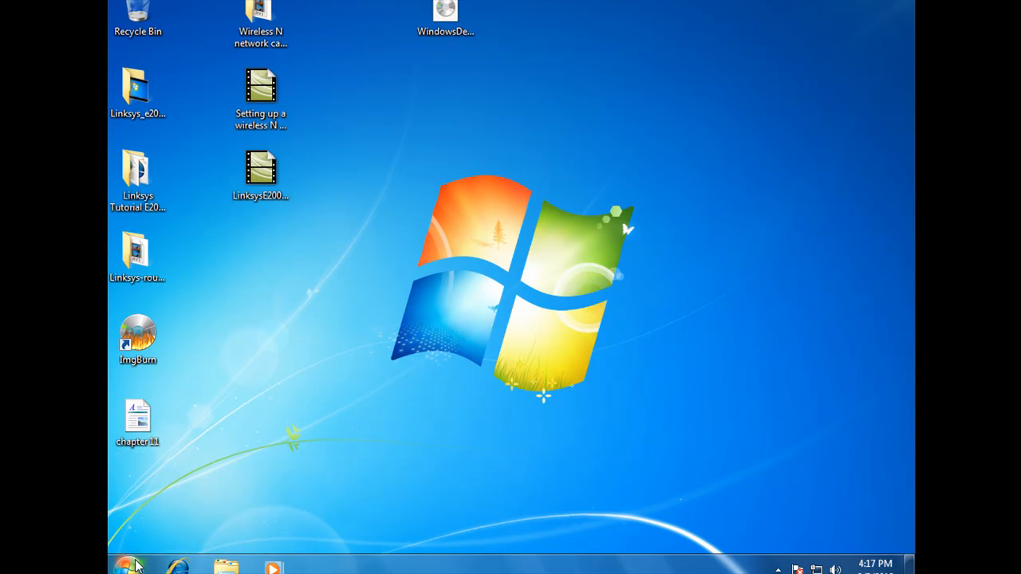
Search the computer for "firewall" and open Windows Firewall.
left_click(134, 565)
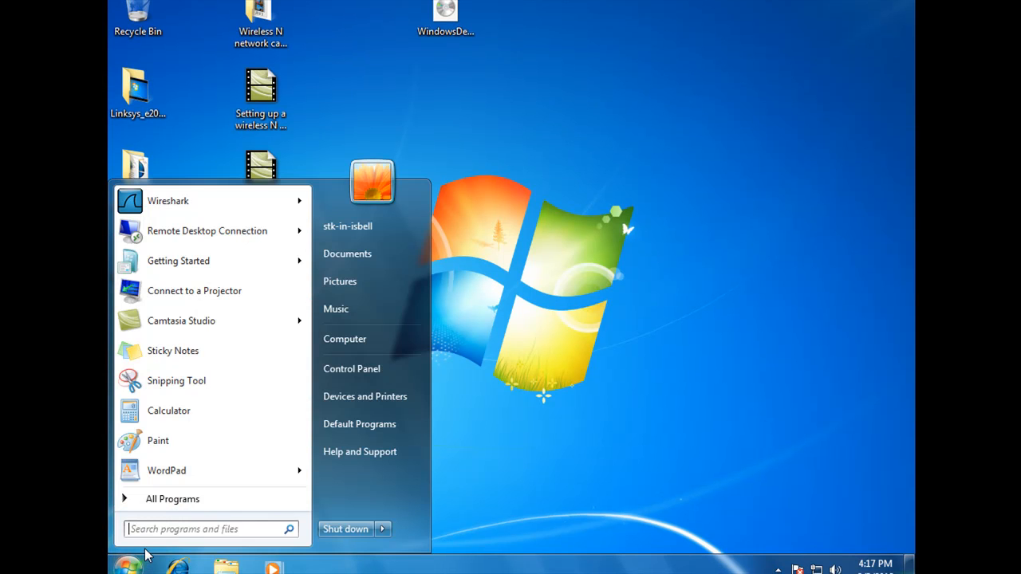
type("forewa;l")
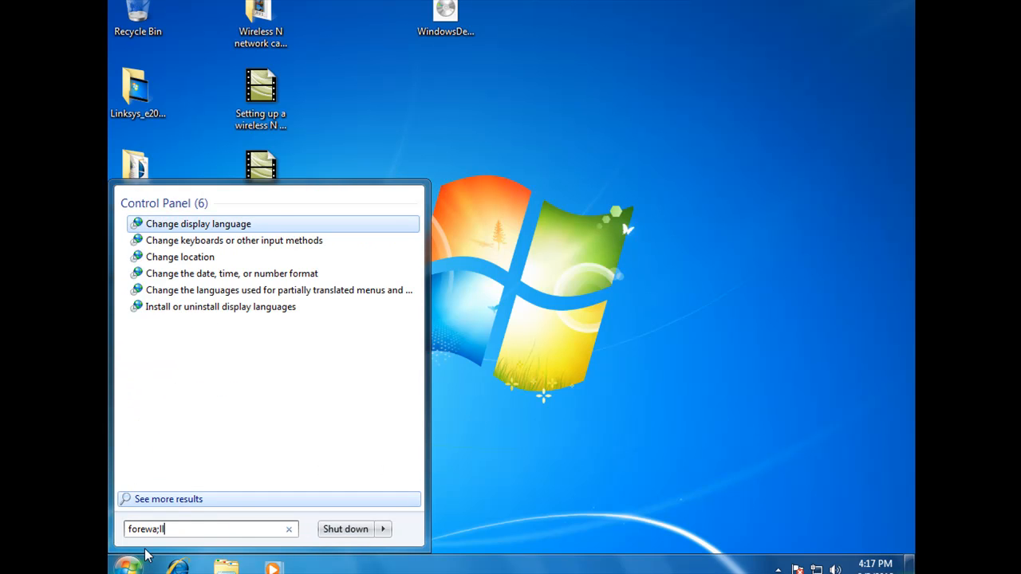
key("BackSpace")
key("BackSpace")
key("BackSpace")
key("BackSpace")
key("BackSpace")
key("BackSpace")
key("BackSpace")
type("firewall")
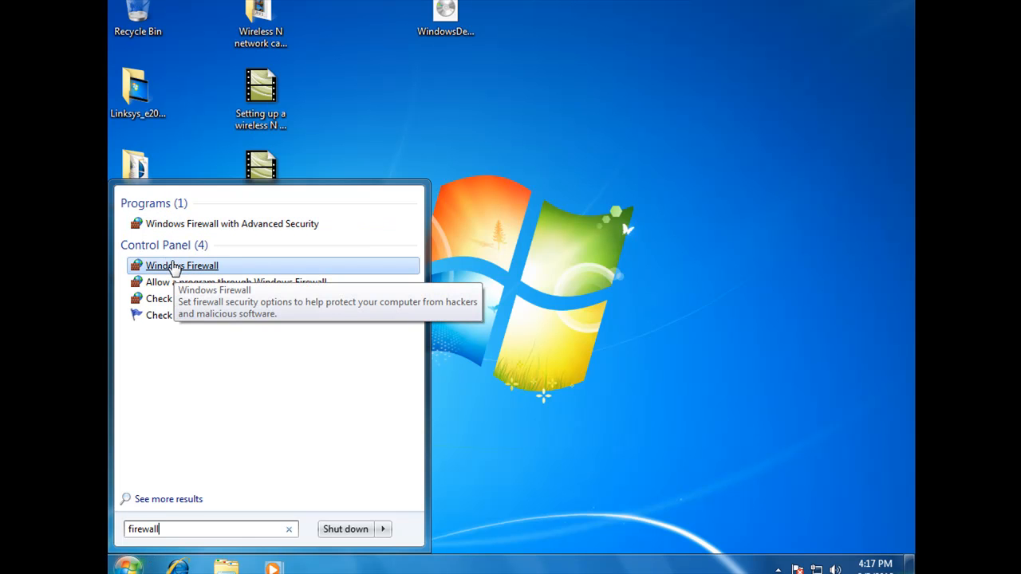
left_click(173, 268)
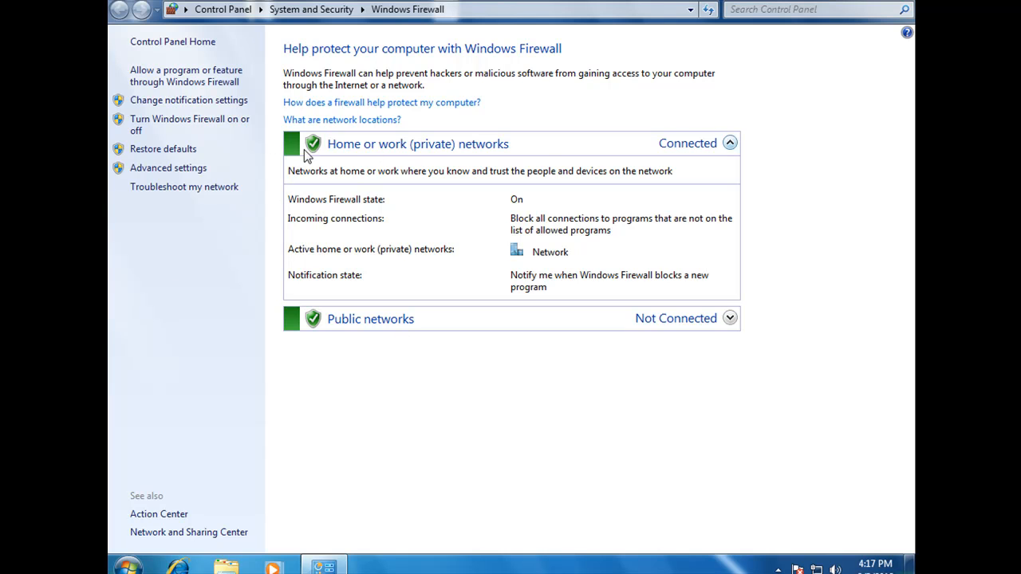
Review the firewall on/off settings for each network type, and view the inbound and outbound rules in the advanced settings.
left_click(213, 120)
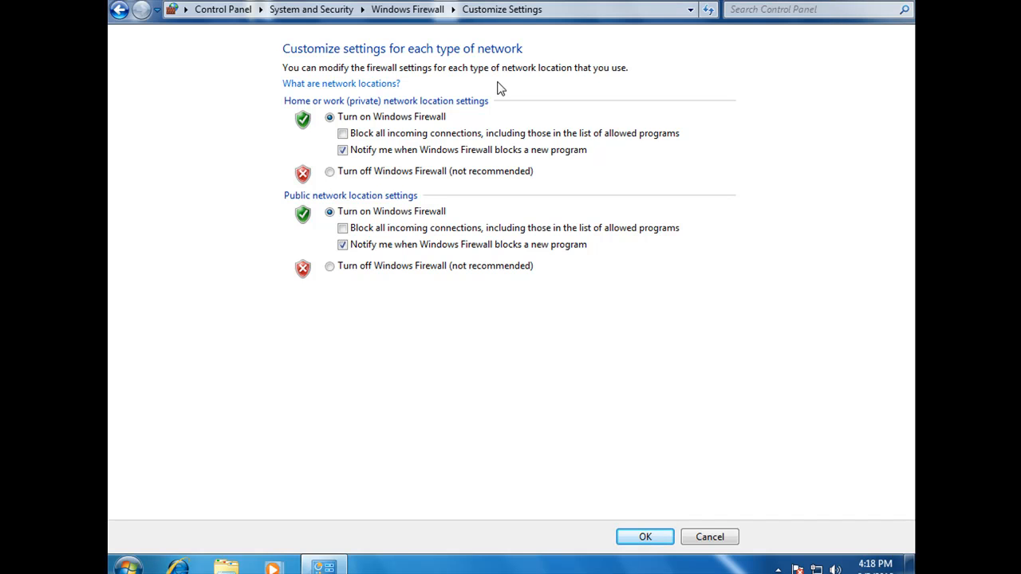
left_click(643, 537)
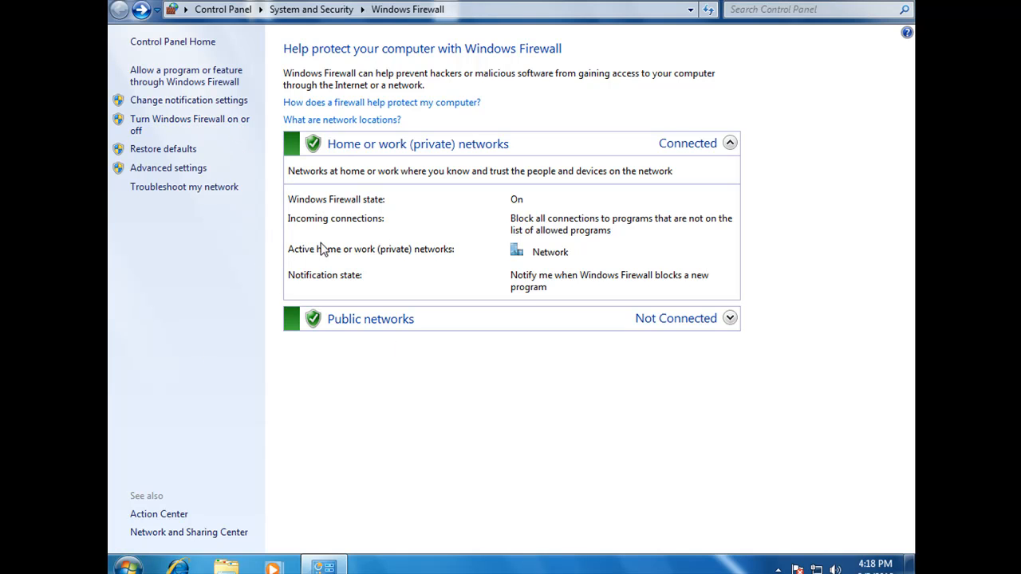
left_click(162, 169)
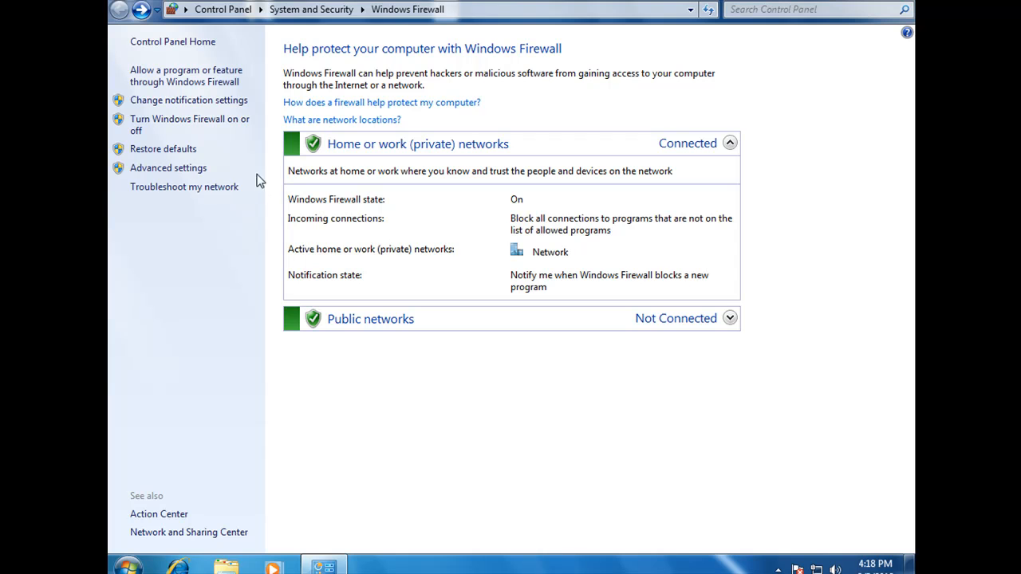
left_click(148, 168)
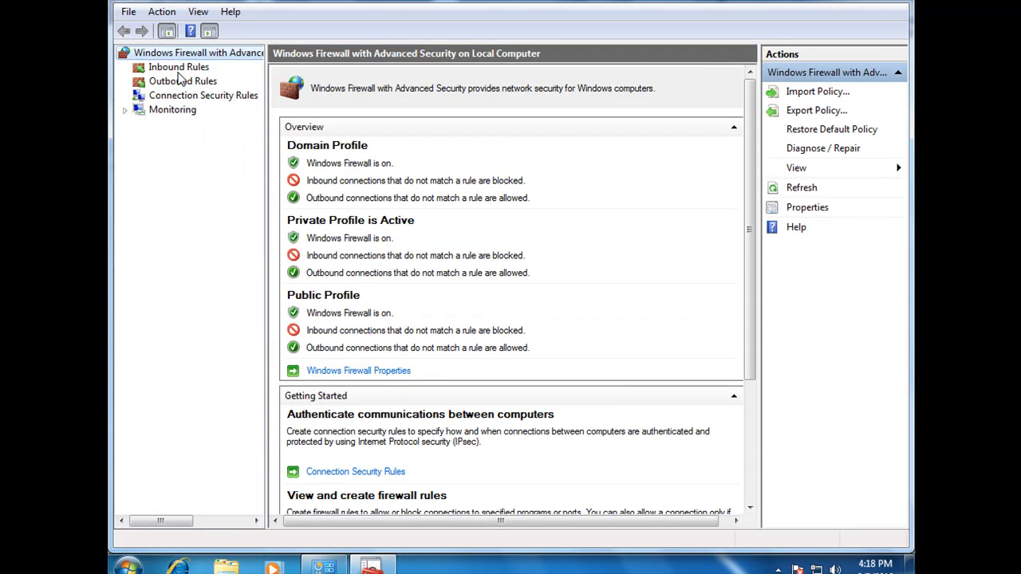
left_click(179, 68)
left_click(182, 80)
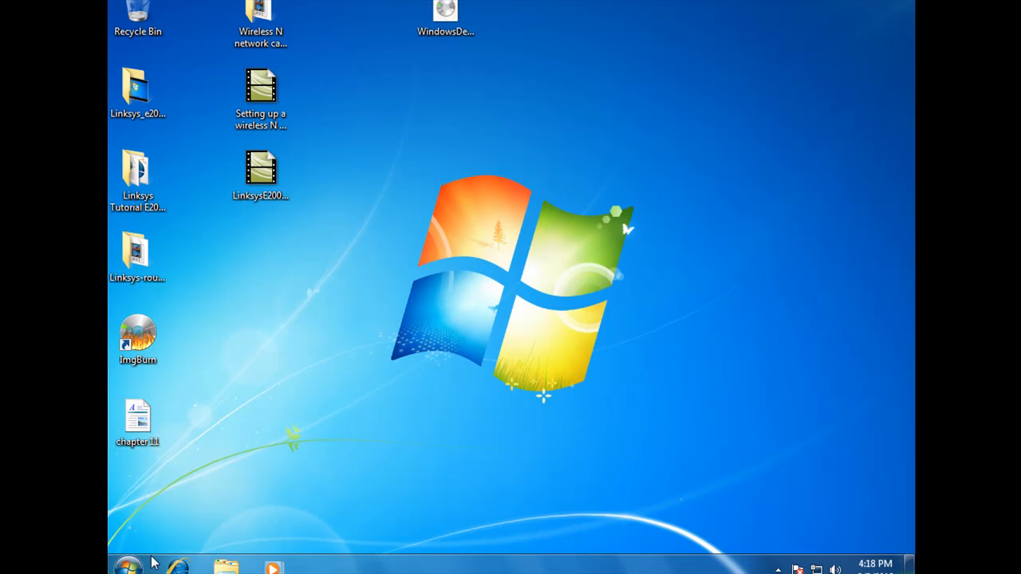
Search for "firewall", open Windows Firewall with Advanced Security and display its inbound rules, then minimize the window.
left_click(128, 566)
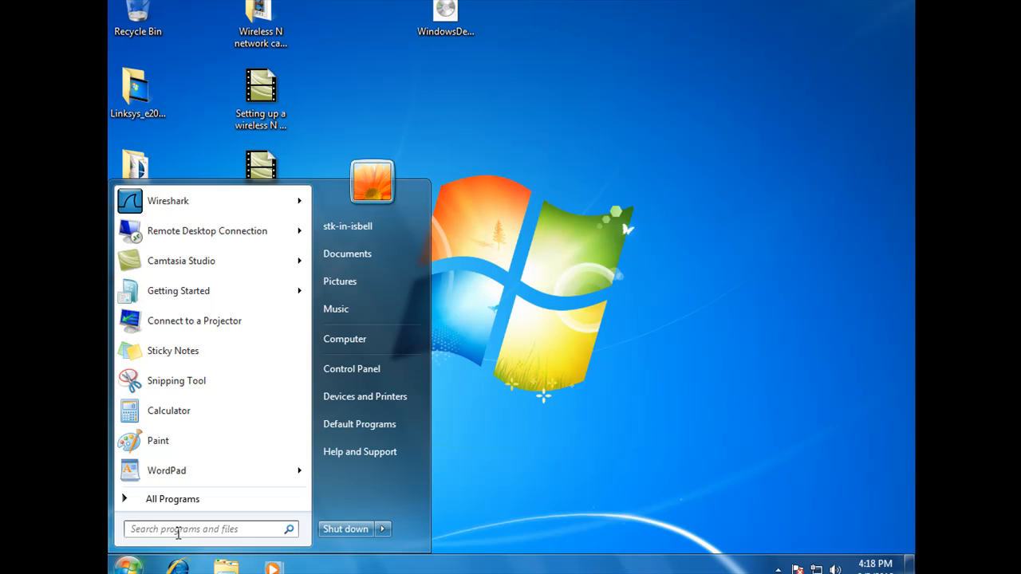
type("fi")
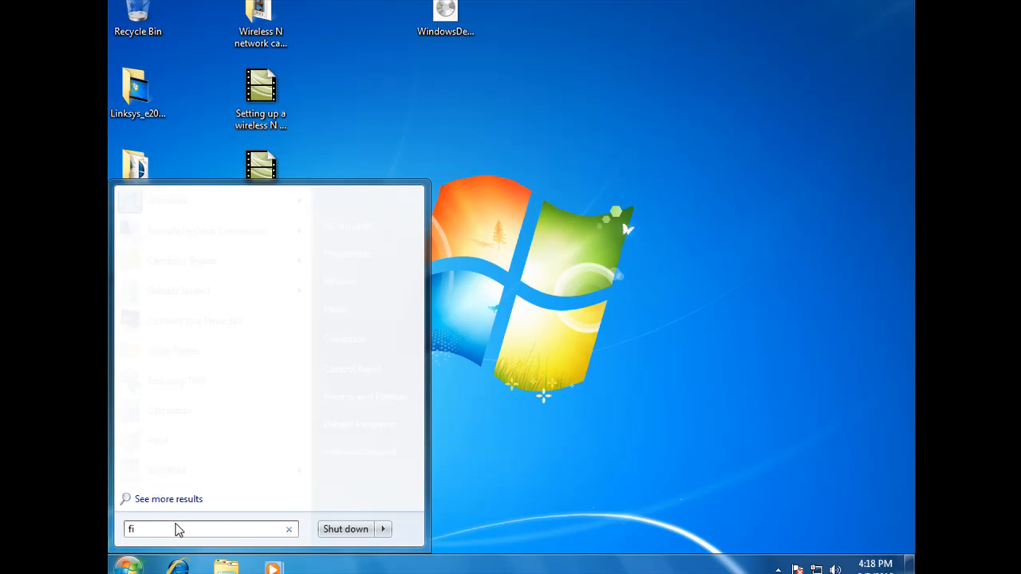
type("rewall")
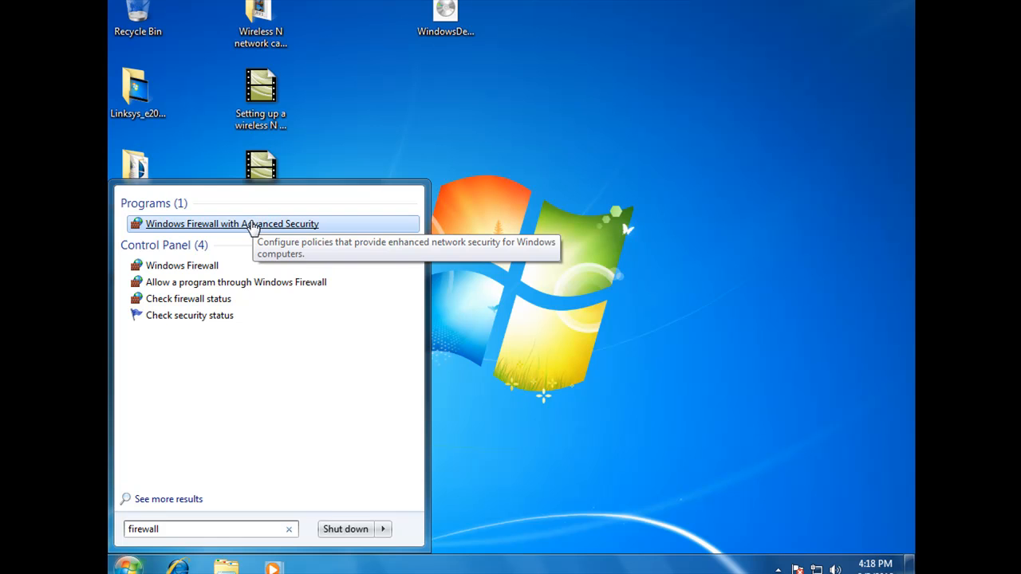
left_click(252, 225)
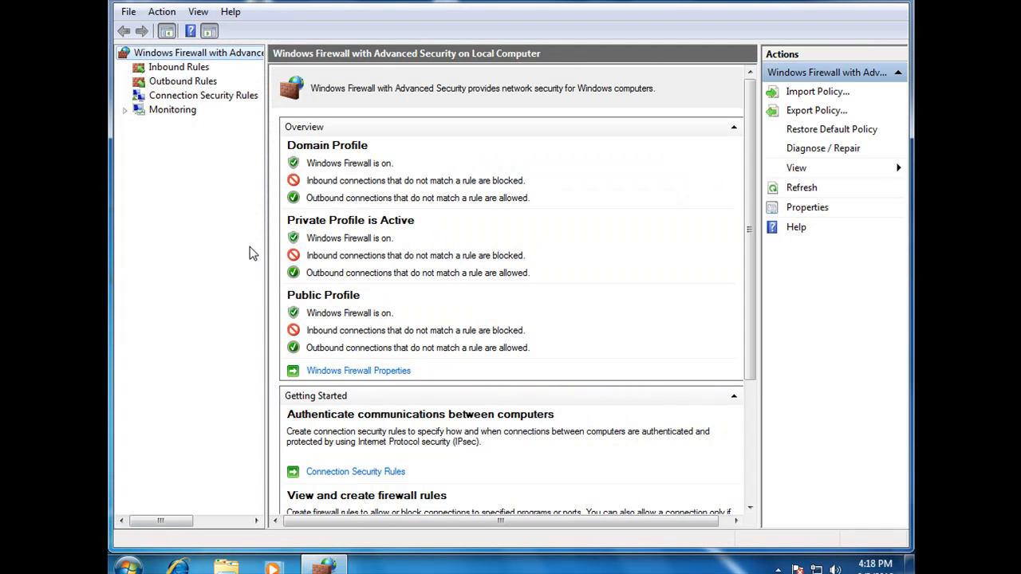
left_click(184, 68)
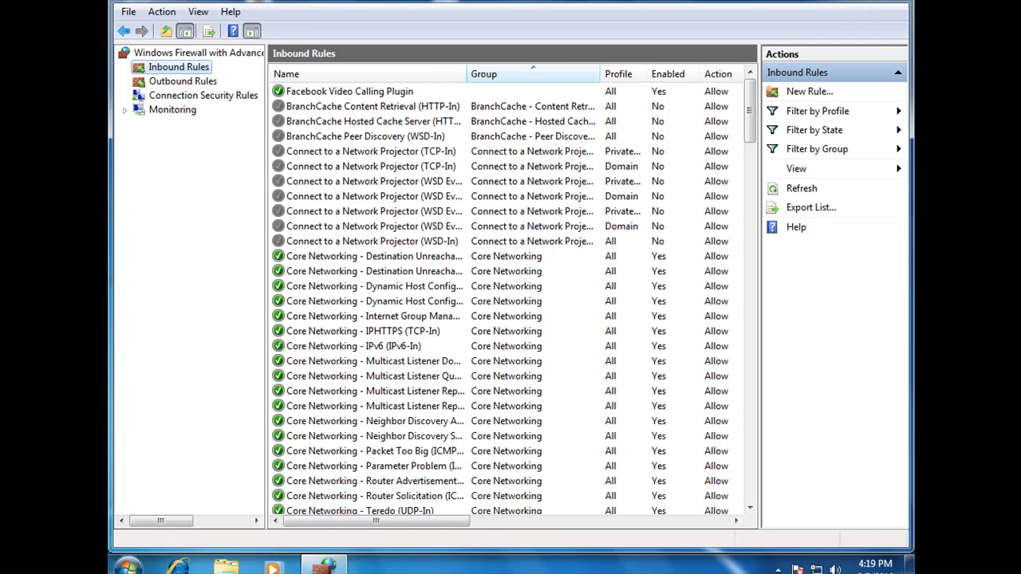
left_click(832, 2)
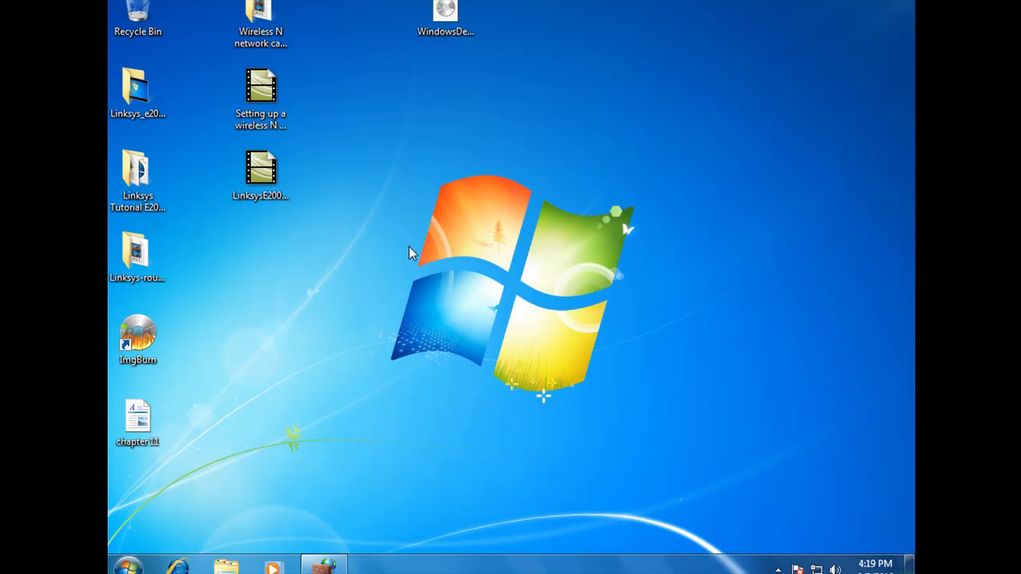
Open Notepad and write a note pairing "http:" with its port number 80.
left_click(139, 567)
left_click(190, 529)
type("notepad")
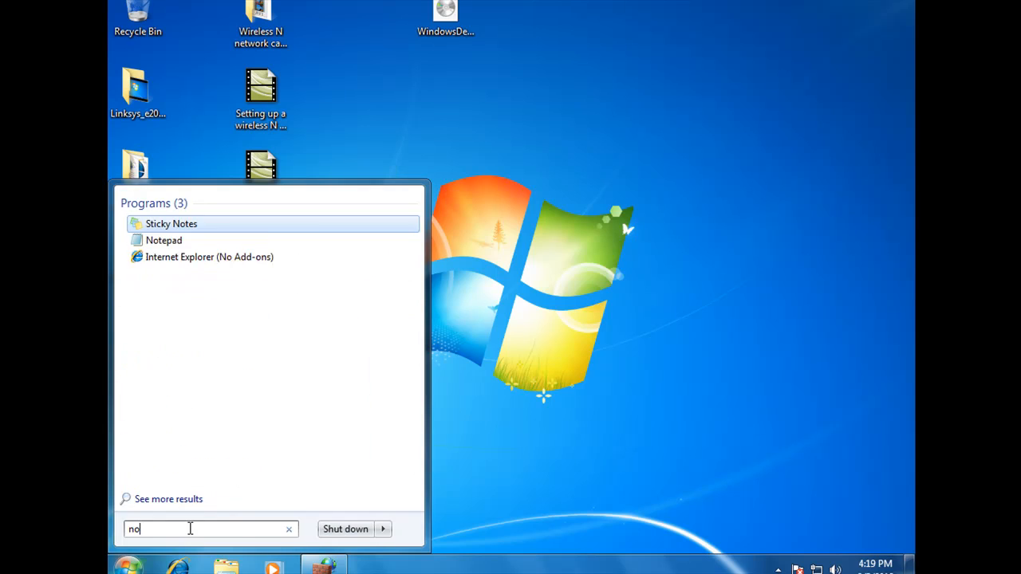
key("Return")
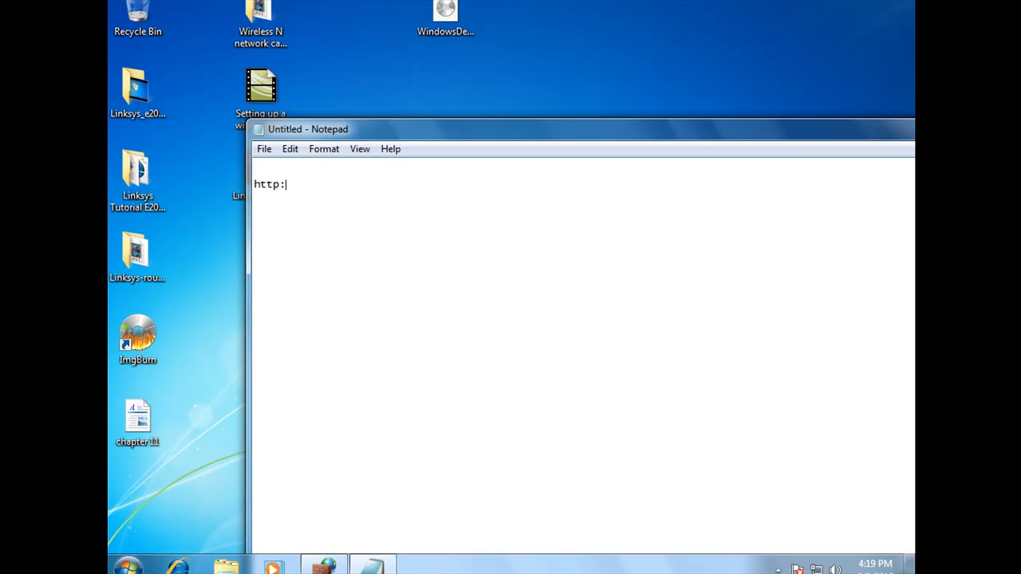
type("http:")
key("Tab")
type("80")
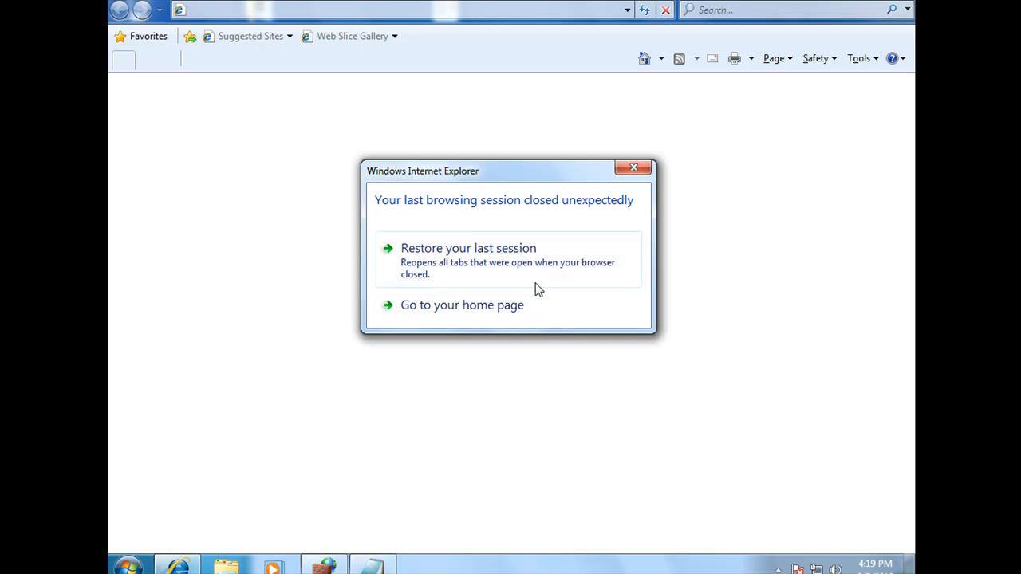
Go to the home page in Internet Explorer, dismiss the browser setup, and load google.com.
left_click(460, 319)
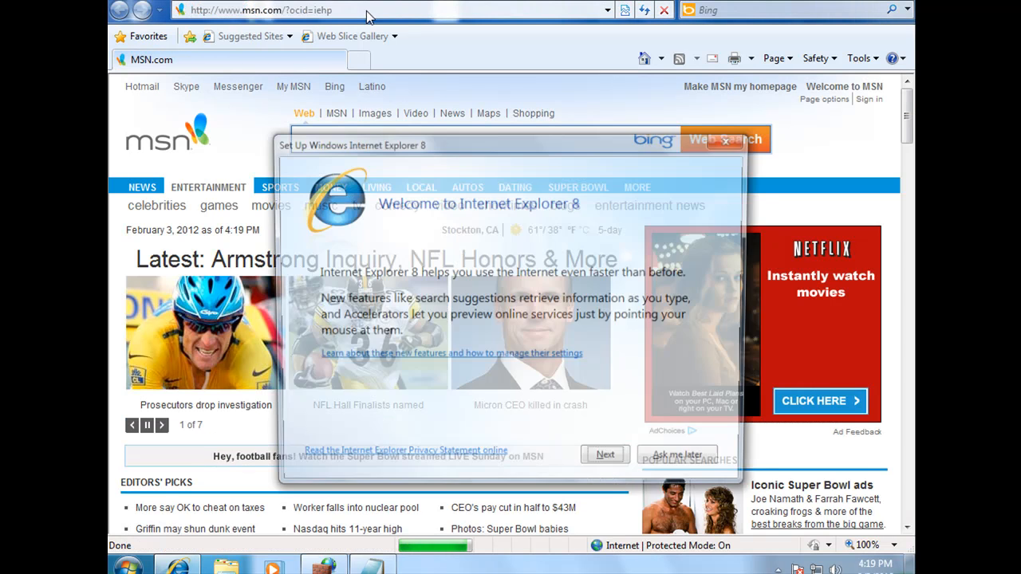
left_click(732, 139)
type("google.com")
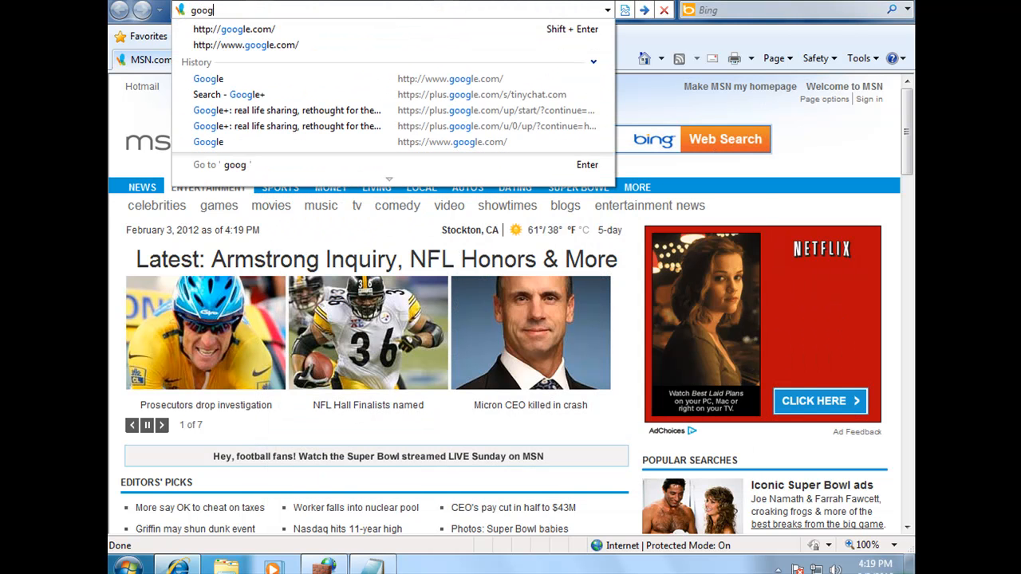
key("Return")
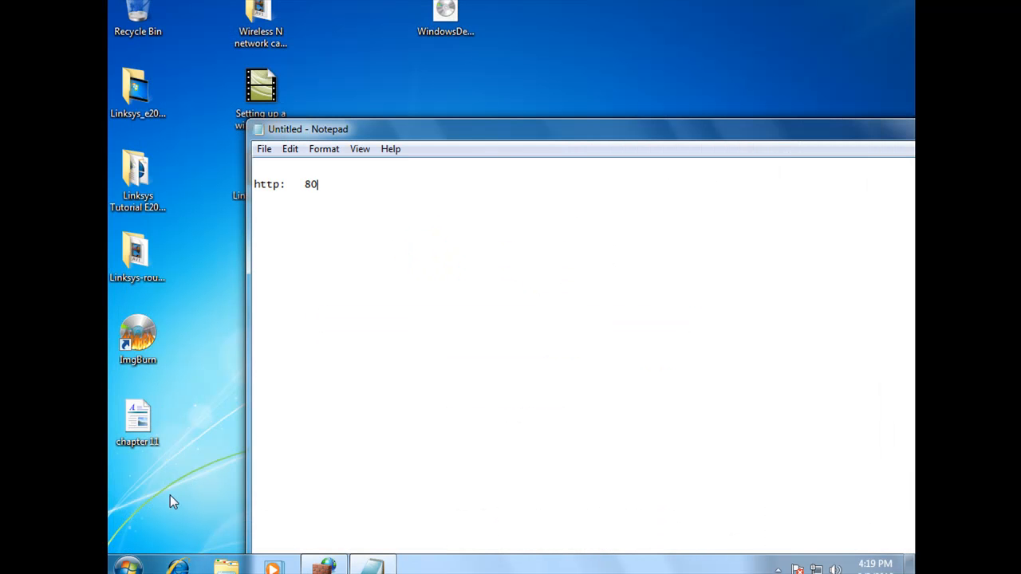
Return to Windows Firewall with Advanced Security and start a new inbound rule of the Port type.
left_click(324, 566)
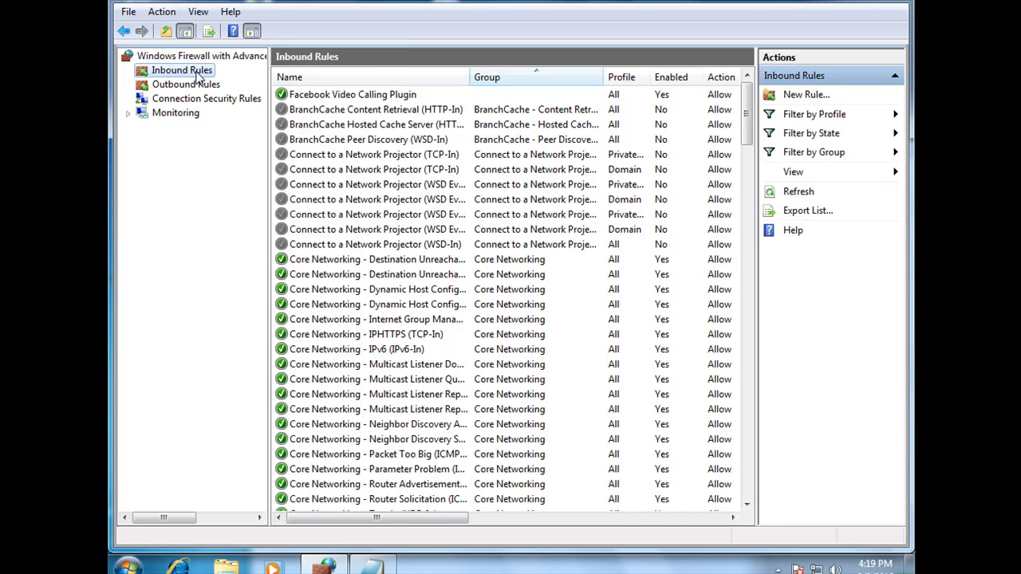
right_click(199, 75)
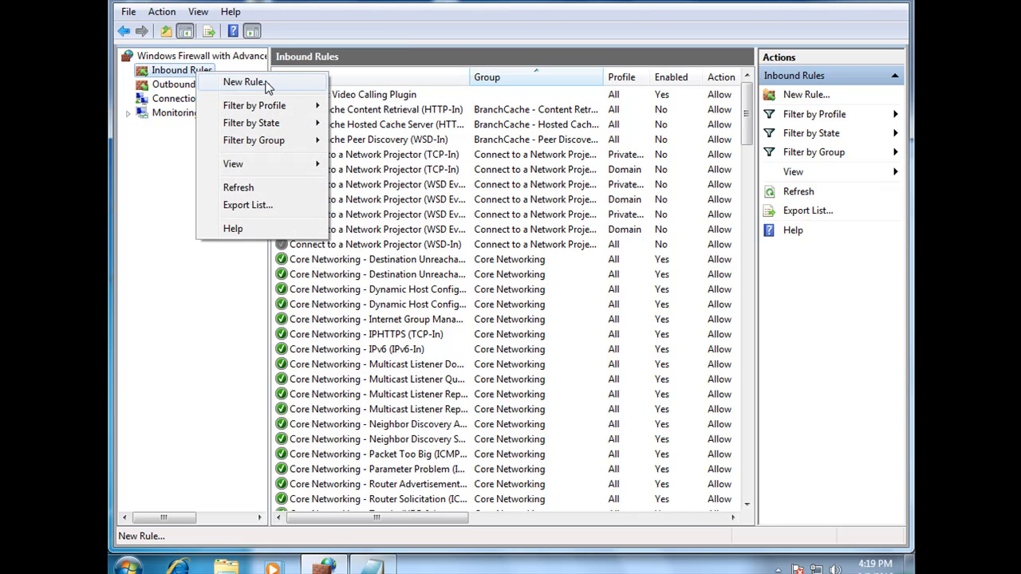
left_click(232, 82)
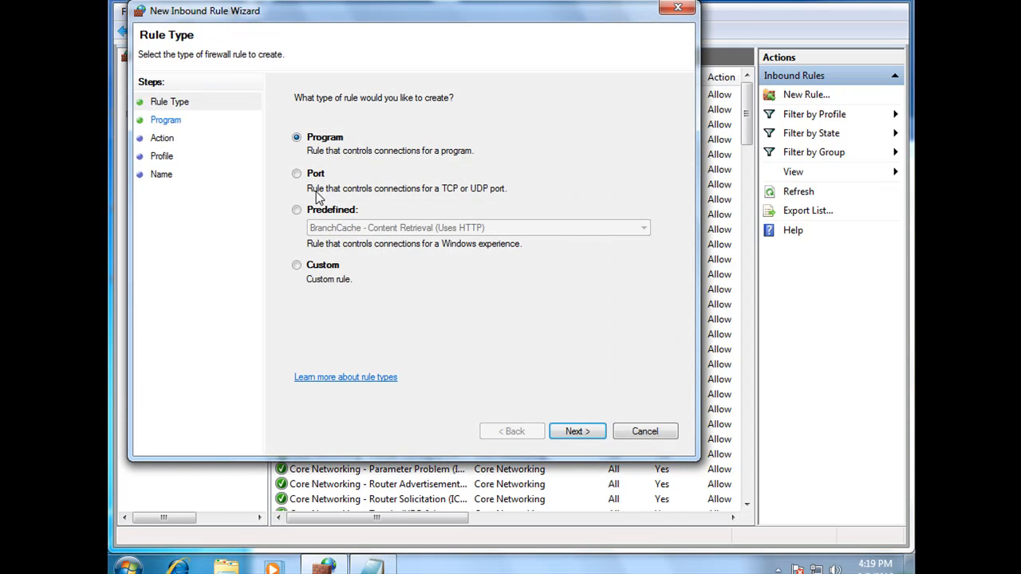
left_click(297, 176)
left_click(578, 433)
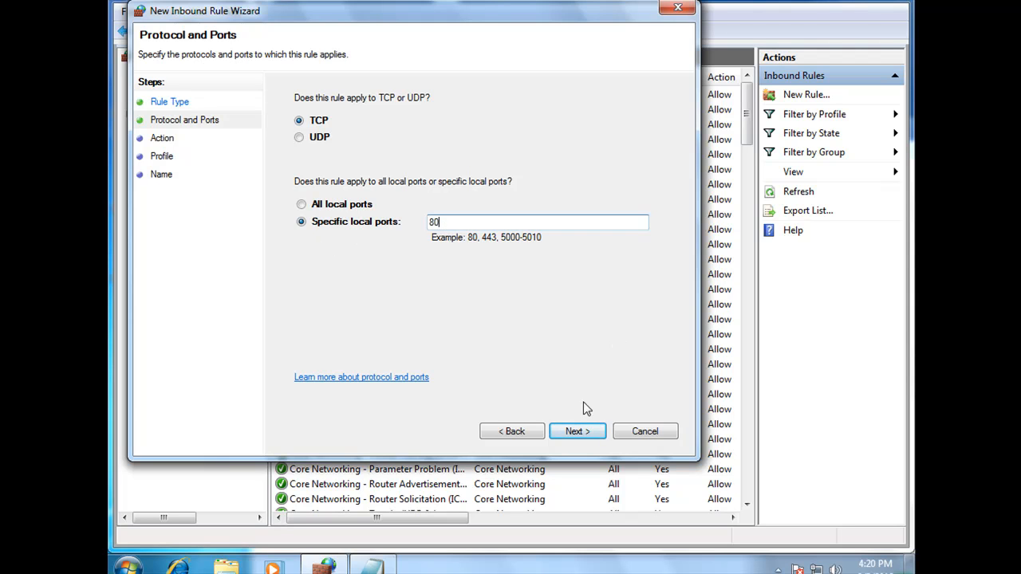
Complete the inbound rule to block TCP local port 80 on the Domain, Private and Public profiles, named "Blocking the Web http Port 80".
left_click(582, 436)
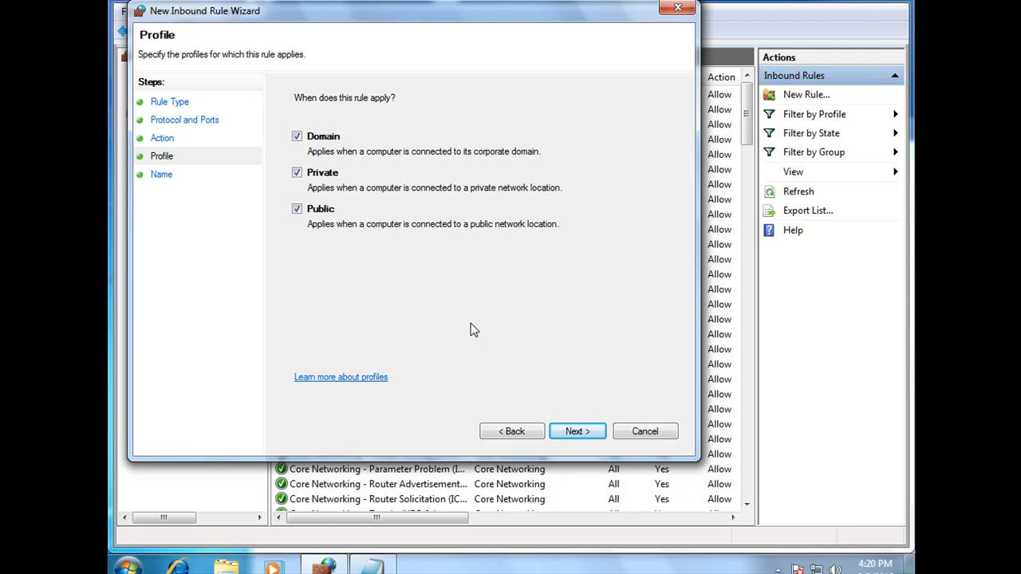
left_click(584, 432)
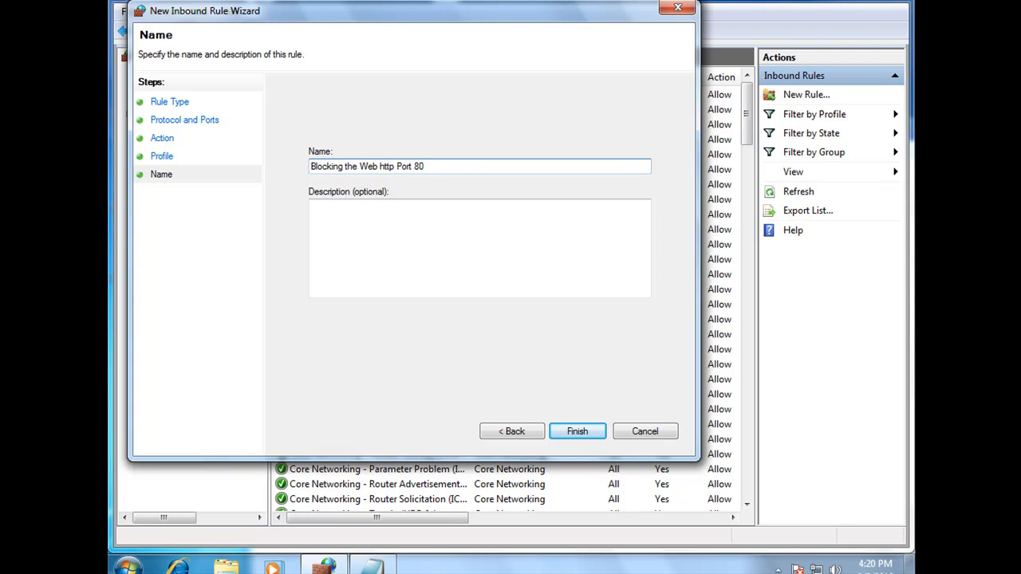
left_click(372, 240)
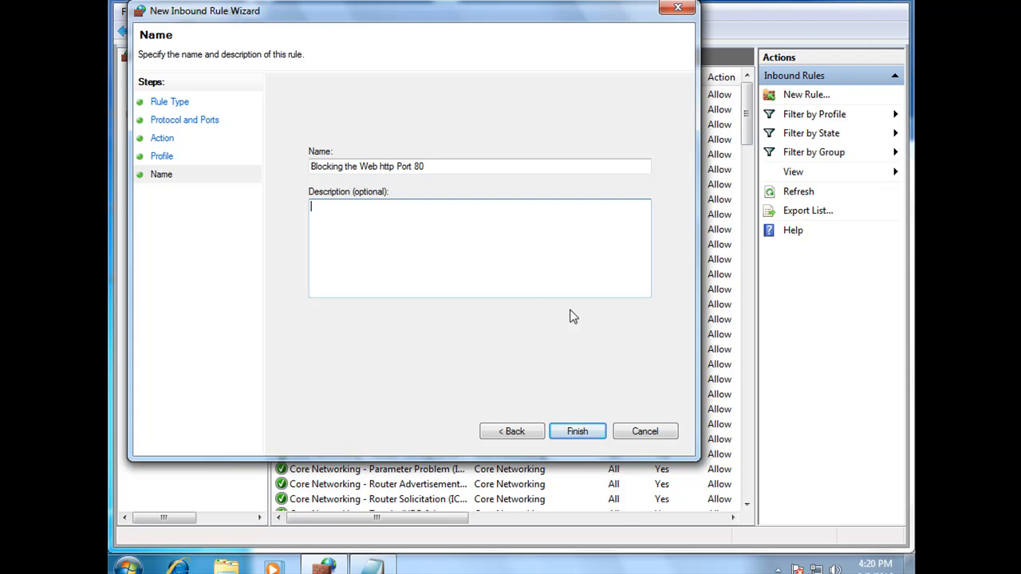
left_click(584, 432)
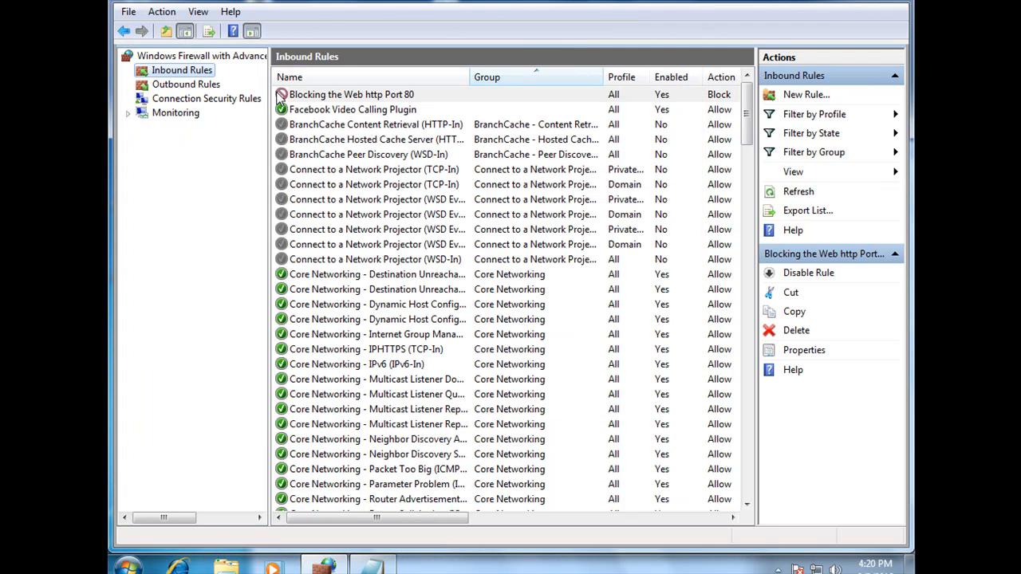
left_click(303, 96)
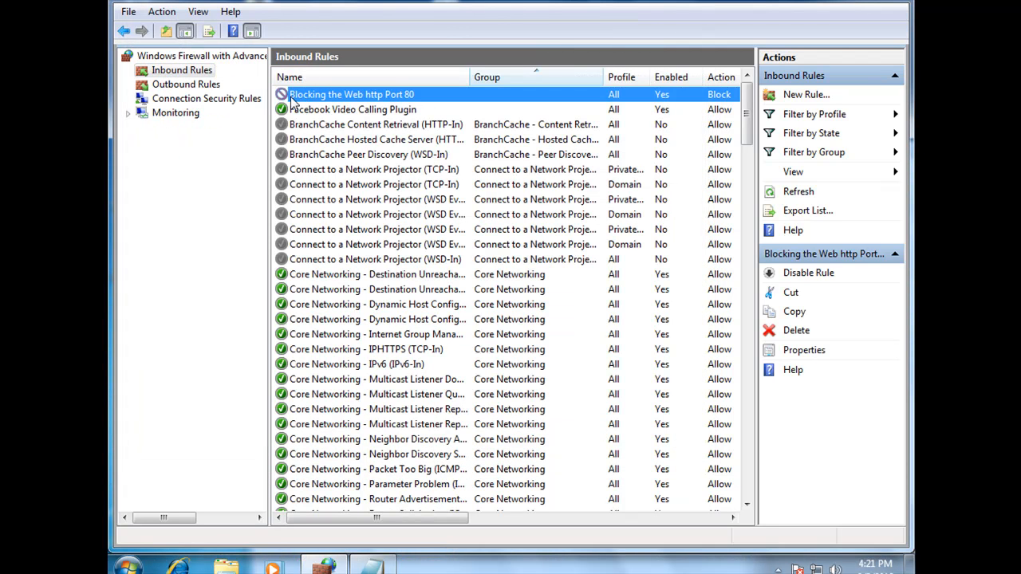
Start a new outbound rule of the Port type and proceed to its protocol and port settings.
left_click(169, 90)
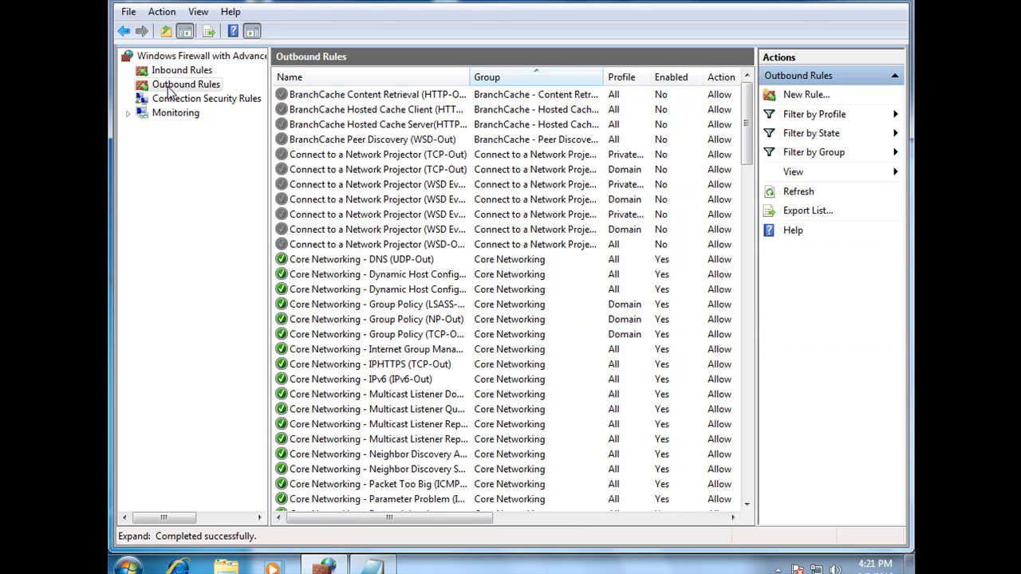
right_click(169, 92)
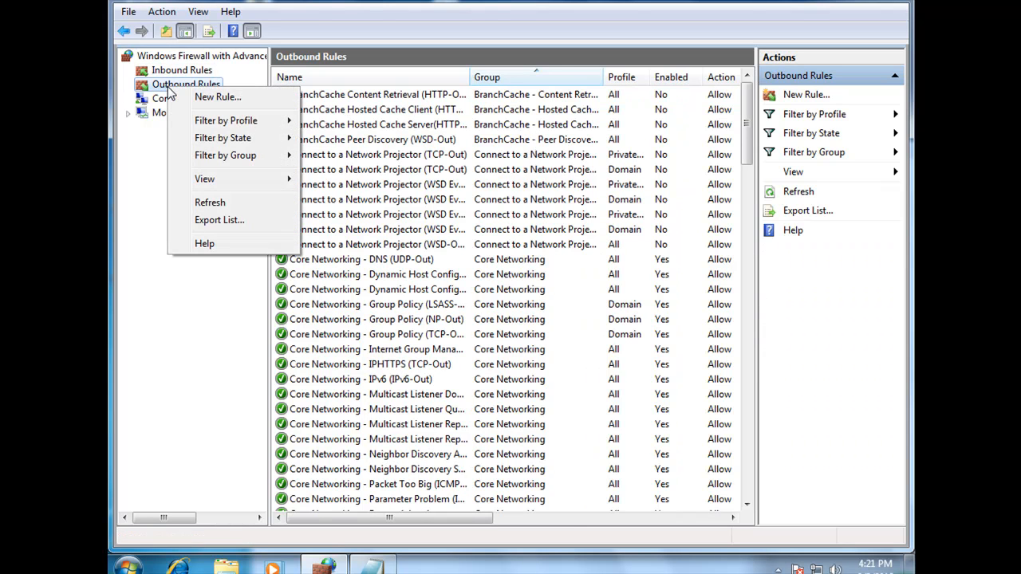
left_click(232, 97)
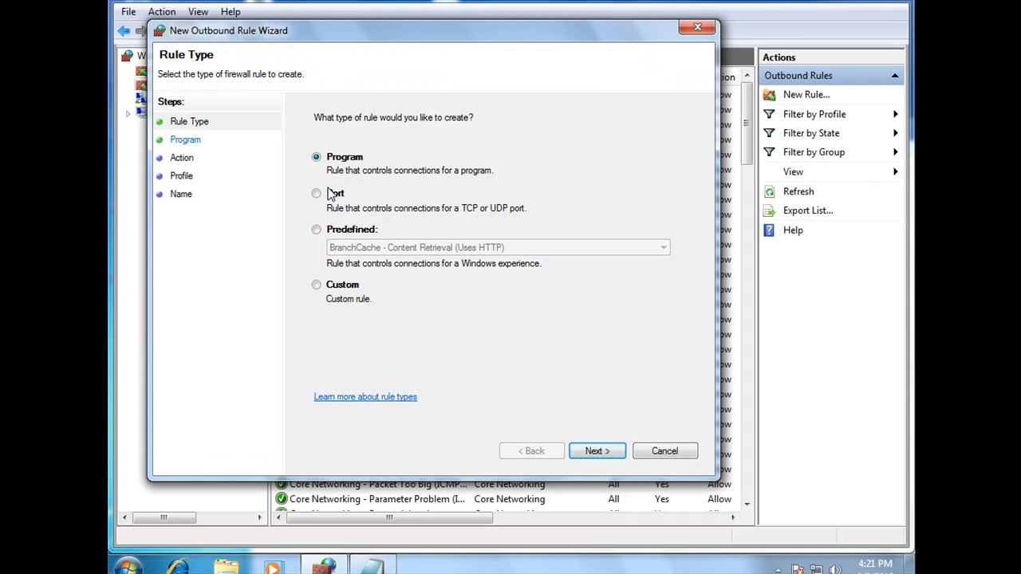
left_click(316, 193)
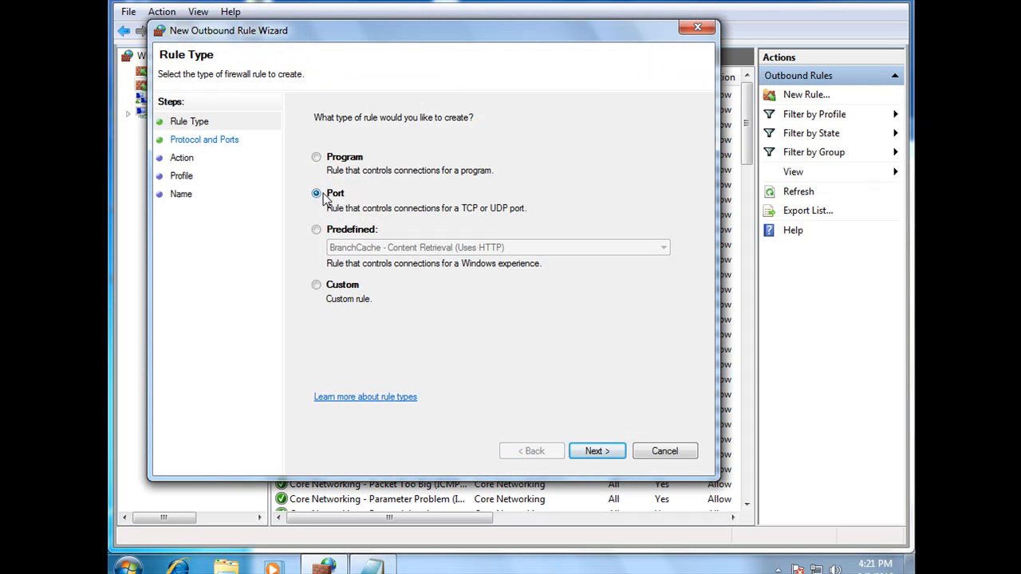
left_click(595, 451)
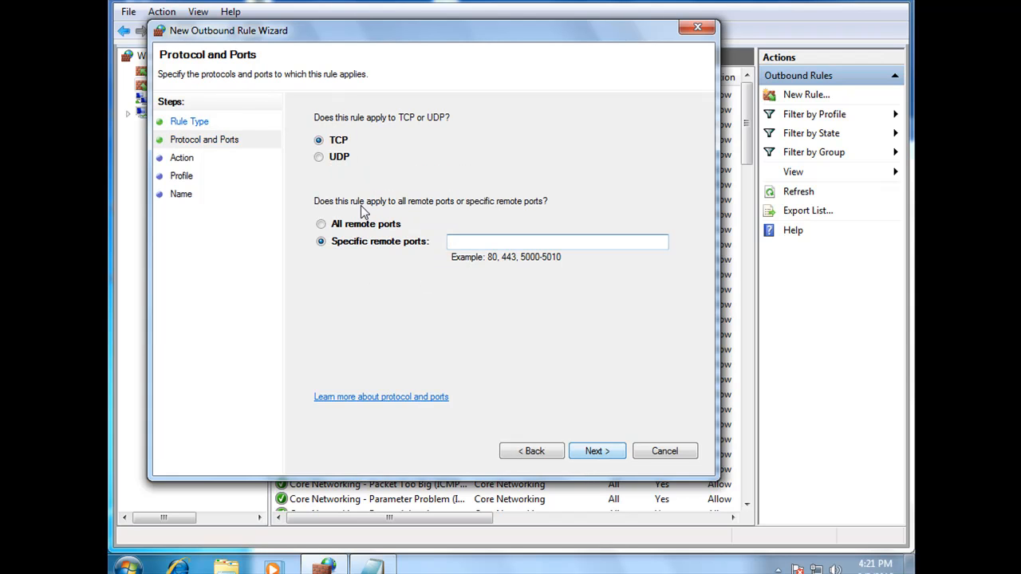
Set the outbound rule to block TCP remote port 80 on the Domain, Private and Public profiles.
type("80")
left_click(614, 455)
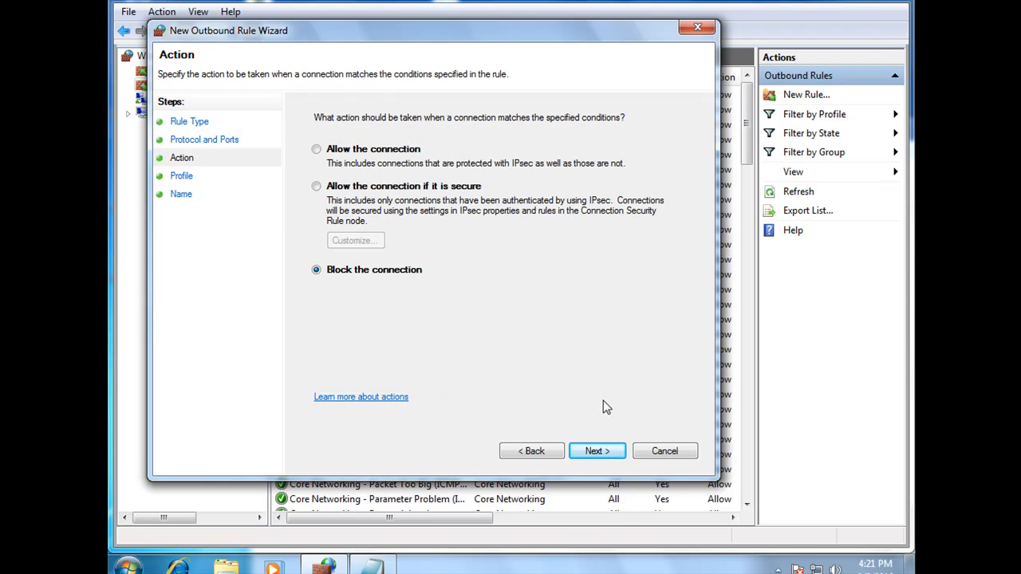
left_click(614, 454)
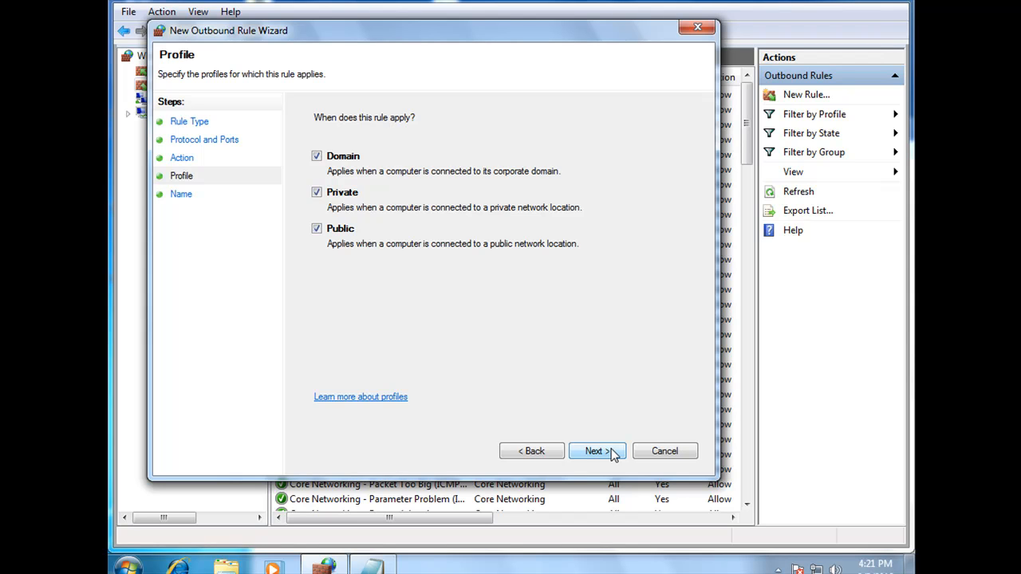
left_click(614, 455)
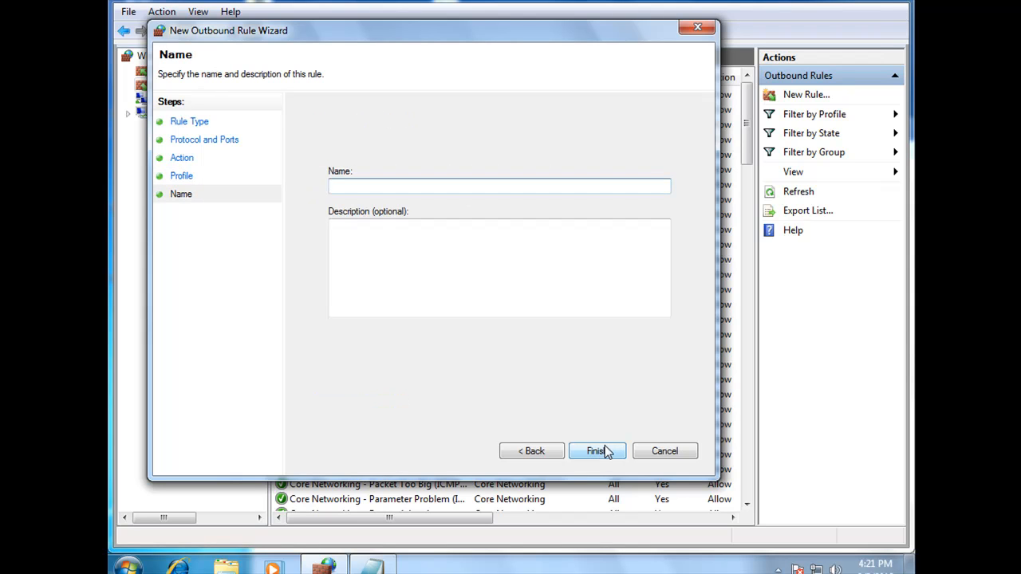
Name the outbound rule "Blocking port 8 for the web." and finish creating it.
type("BLc")
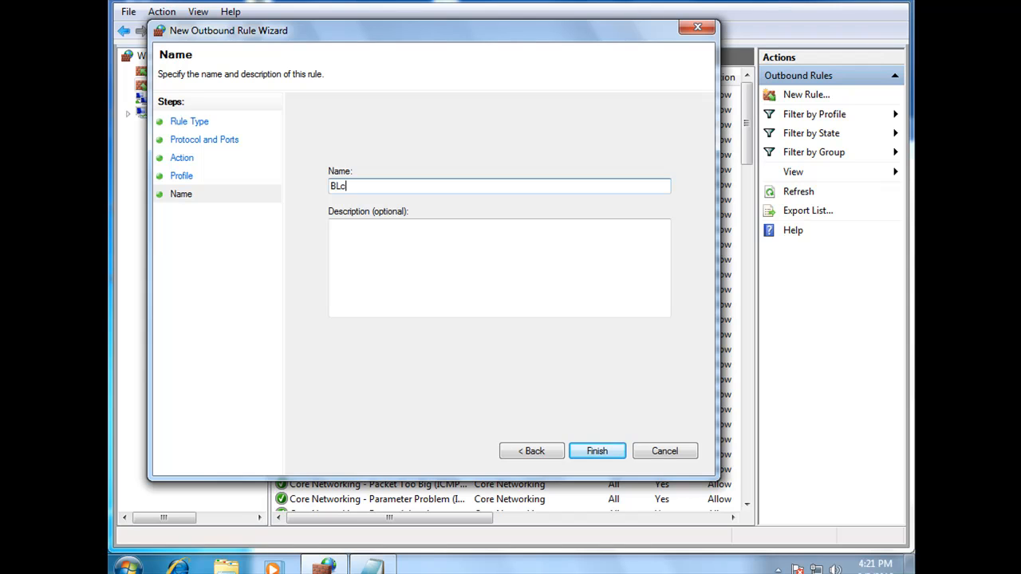
key("BackSpace")
key("BackSpace")
key("BackSpace")
key("BackSpace")
key("BackSpace")
key("BackSpace")
key("BackSpace")
type("Blocking port 8-for tyhre")
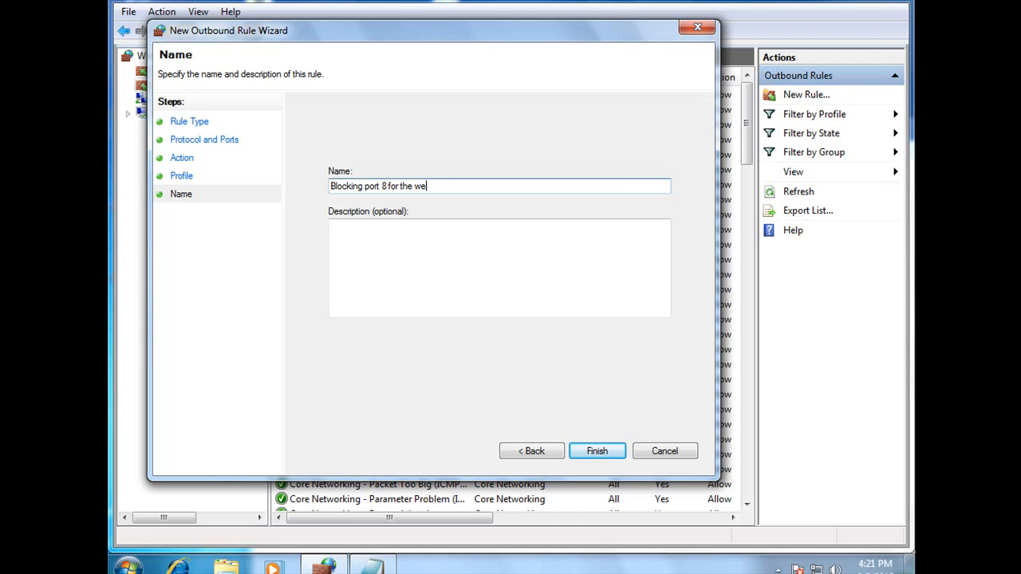
left_click(408, 269)
left_click(605, 451)
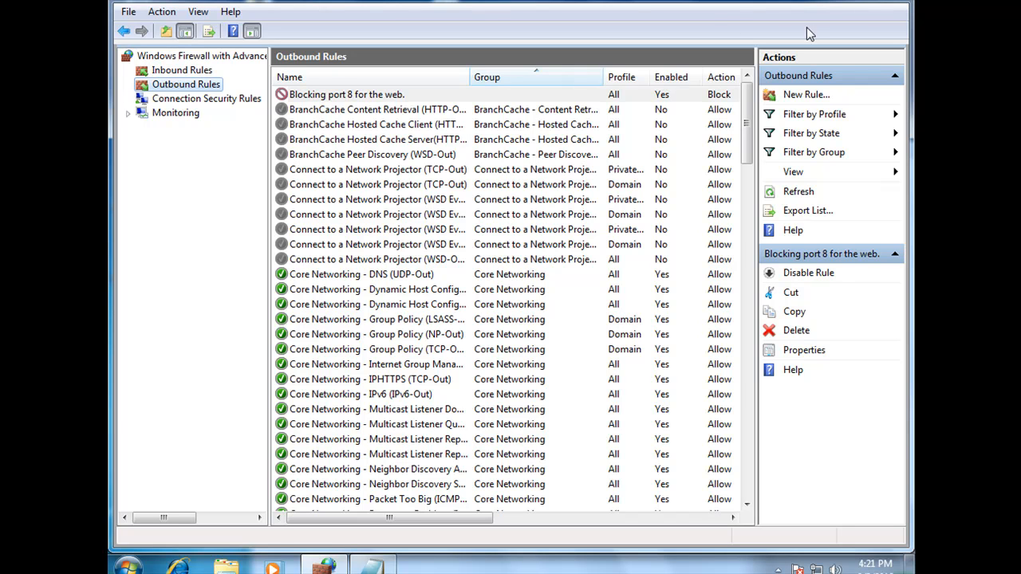
left_click(778, 569)
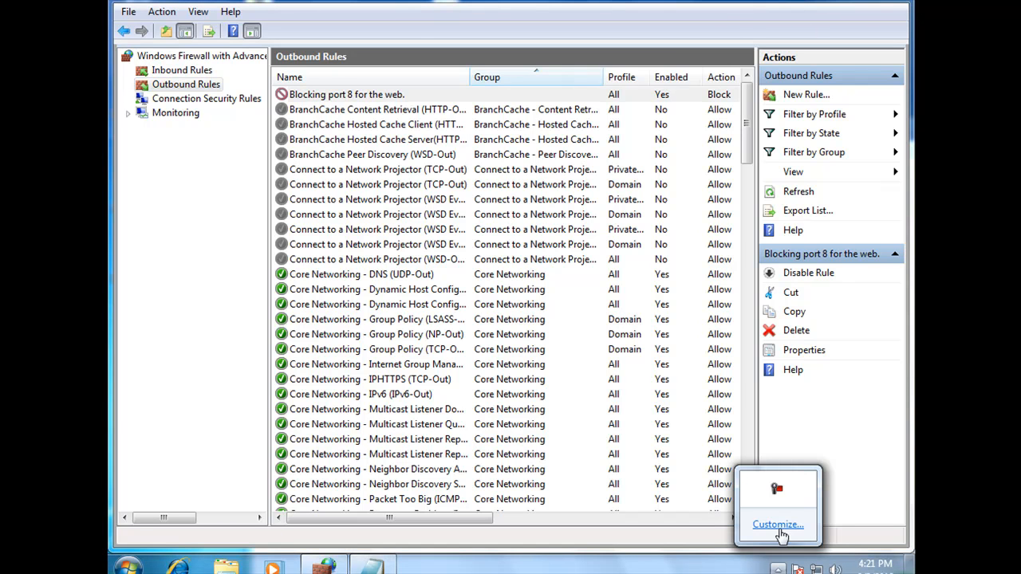
left_click(778, 489)
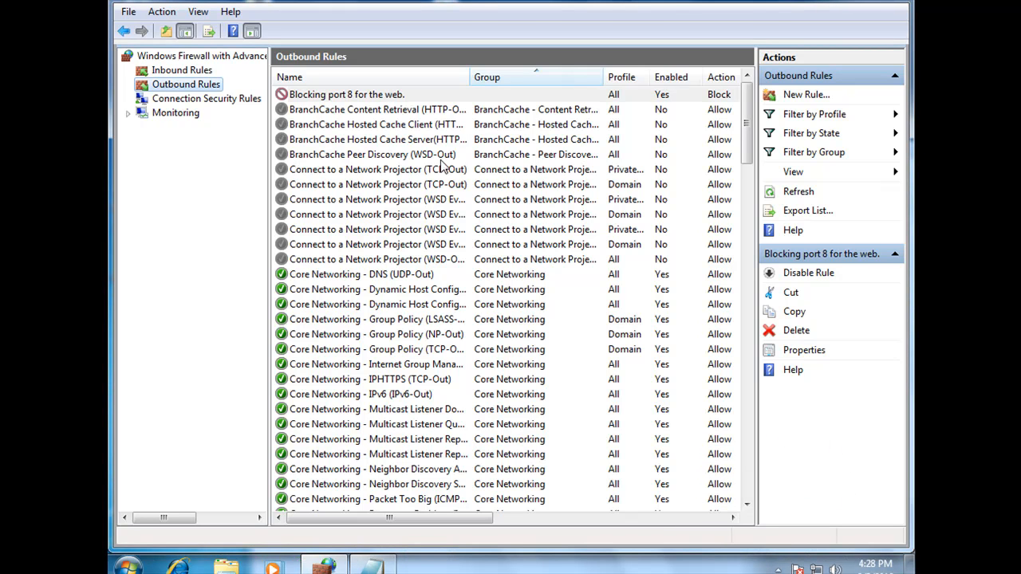
Rename the newly created outbound block rule to "Blocking port 80 for the web." in its properties and apply the change.
left_click(200, 74)
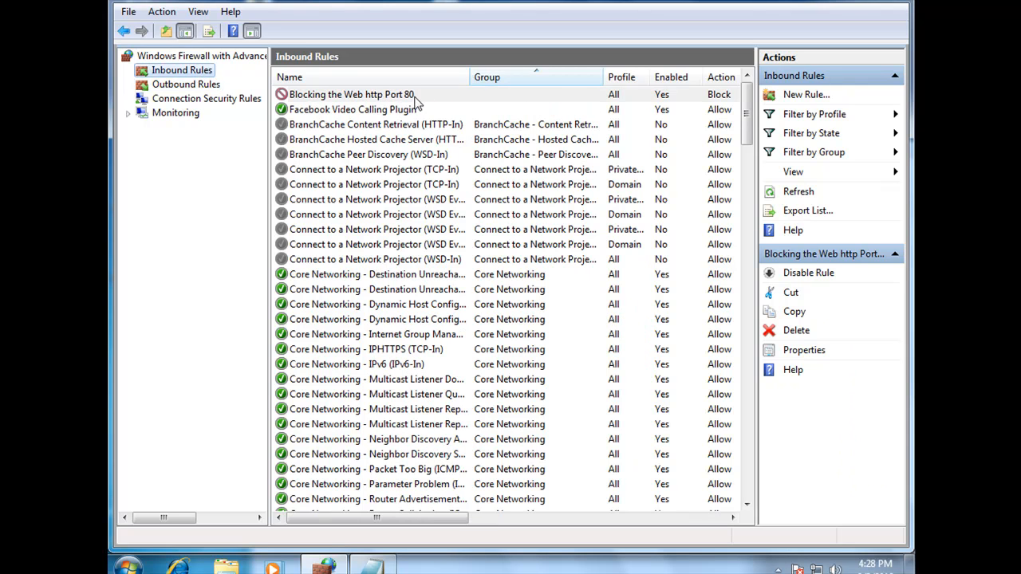
left_click(192, 84)
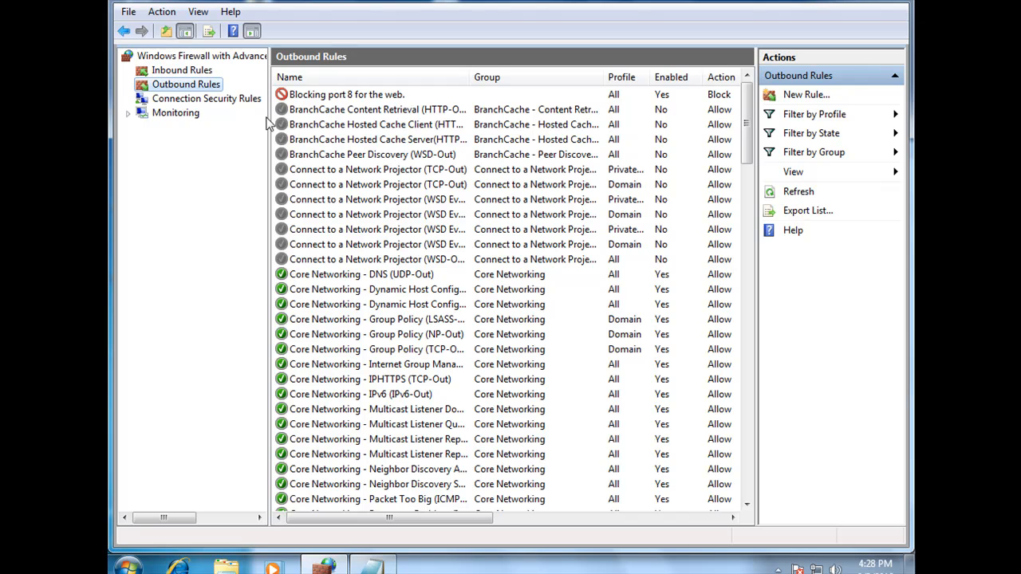
right_click(187, 88)
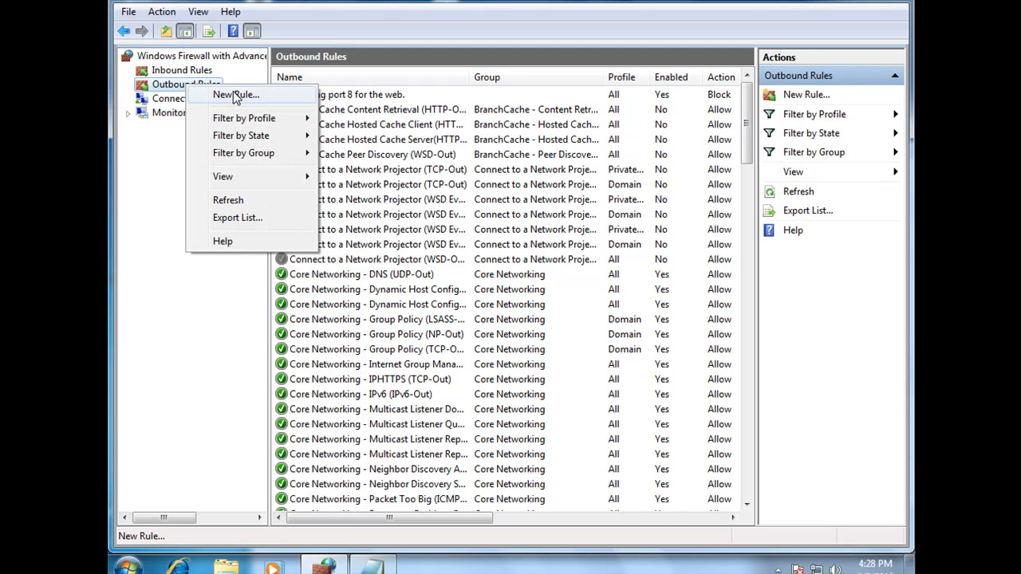
left_click(182, 92)
double_click(364, 97)
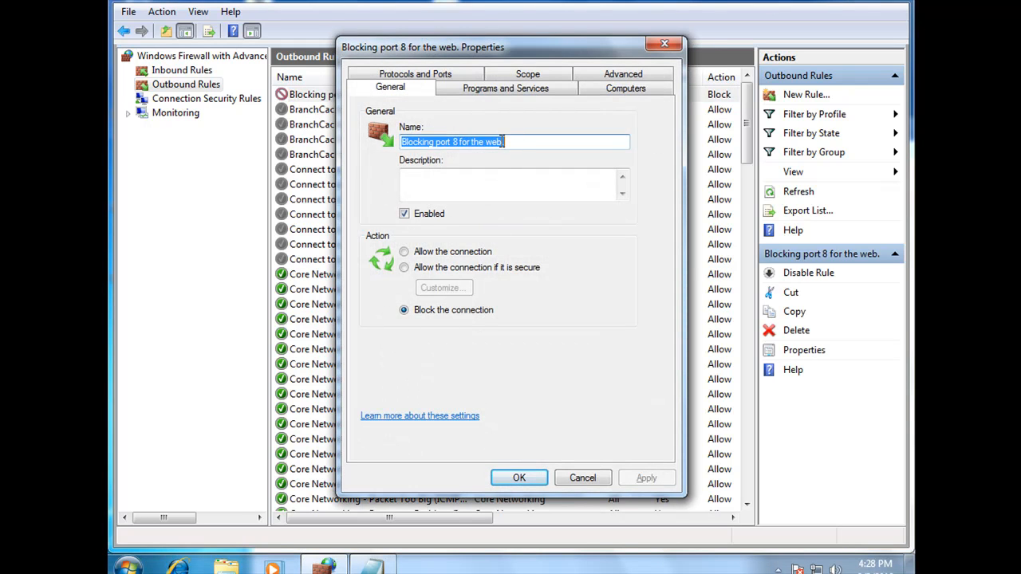
left_click(461, 144)
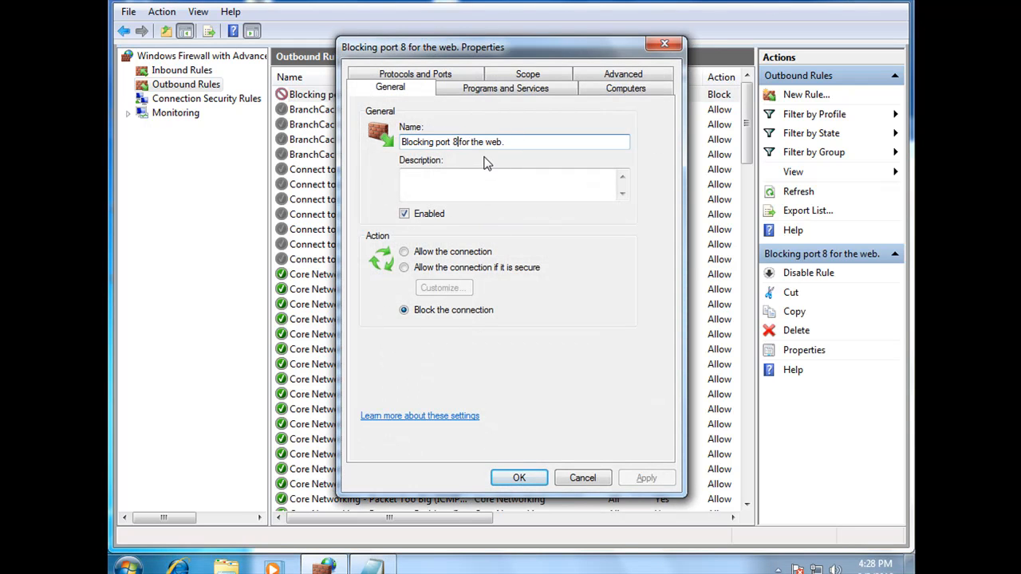
type("0")
left_click(645, 477)
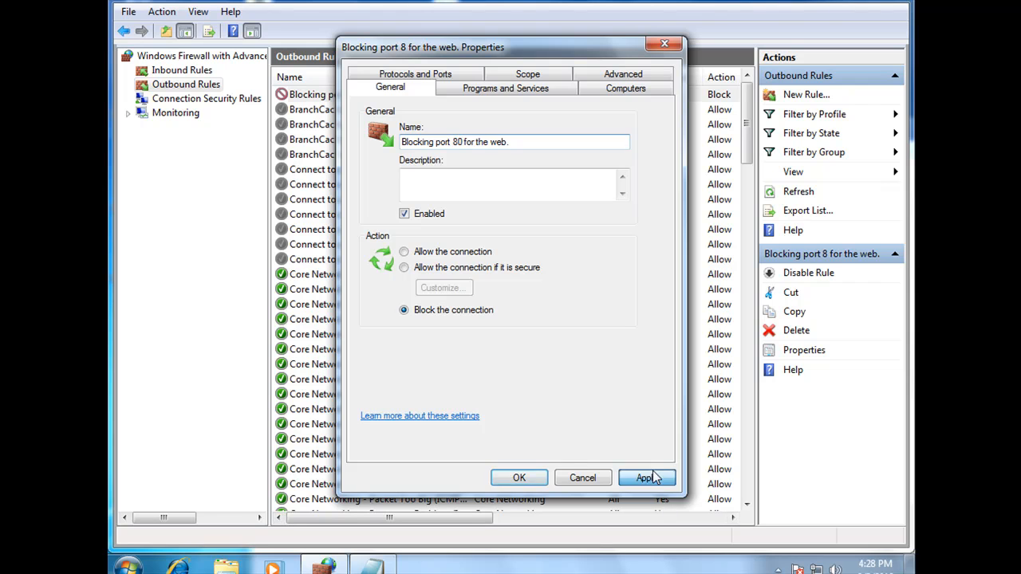
left_click(520, 477)
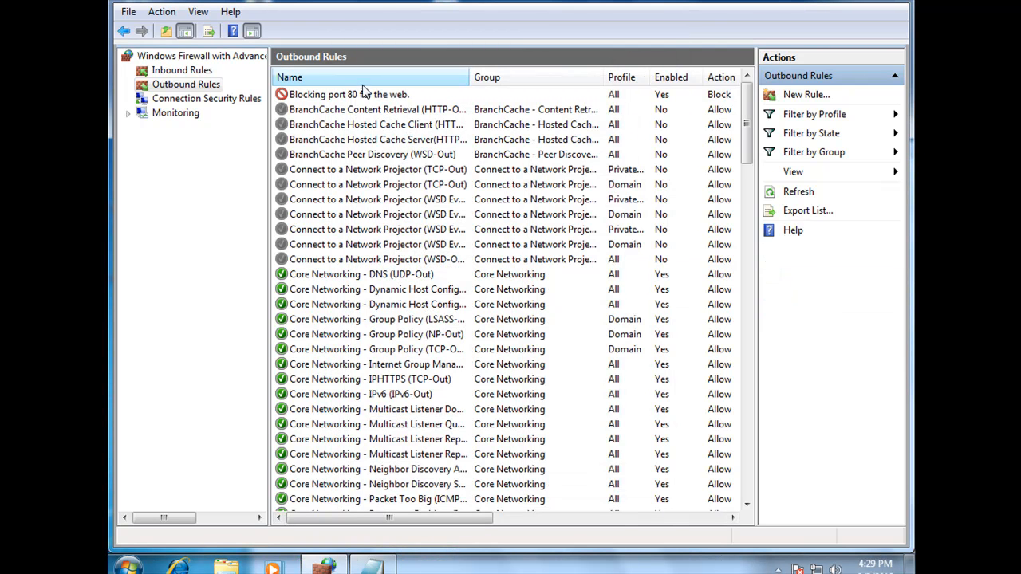
Check the inbound and outbound rule lists, and close the open Notepad window.
left_click(355, 95)
left_click(195, 72)
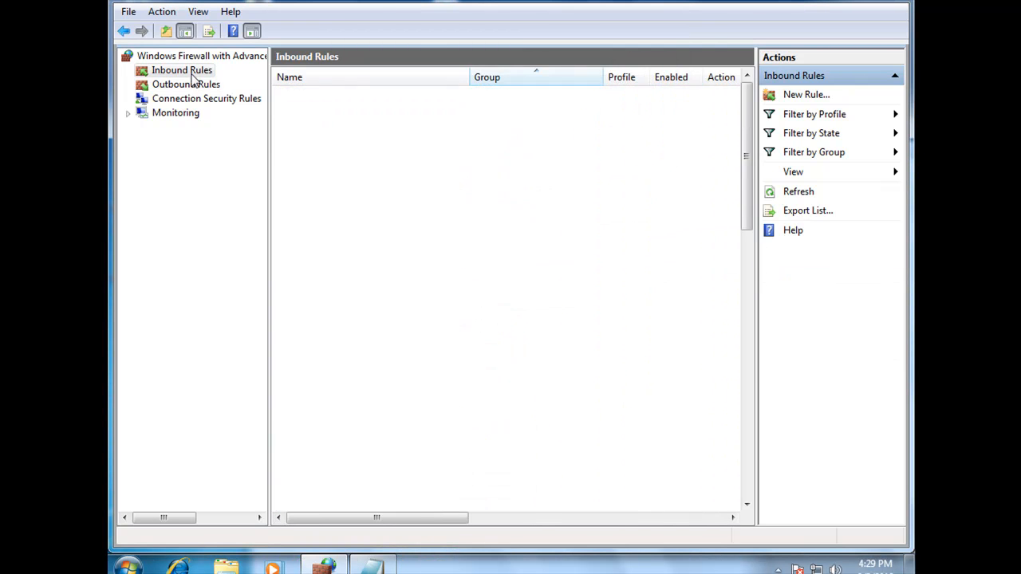
left_click(185, 87)
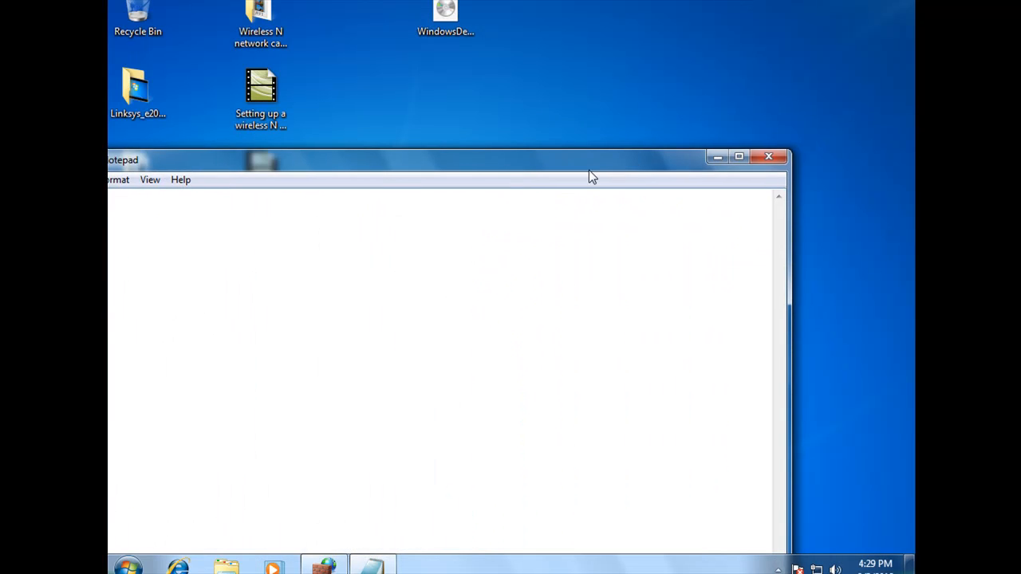
left_click(769, 157)
left_click(537, 278)
Open Internet Explorer and try to load Google and yahoo.com to test the port 80 block.
left_click(177, 567)
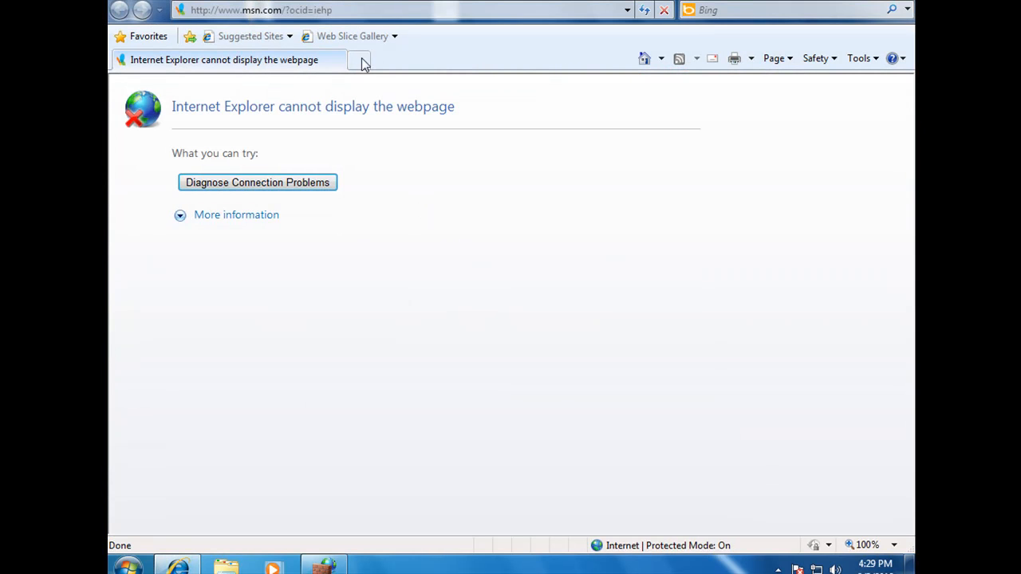
left_click(349, 10)
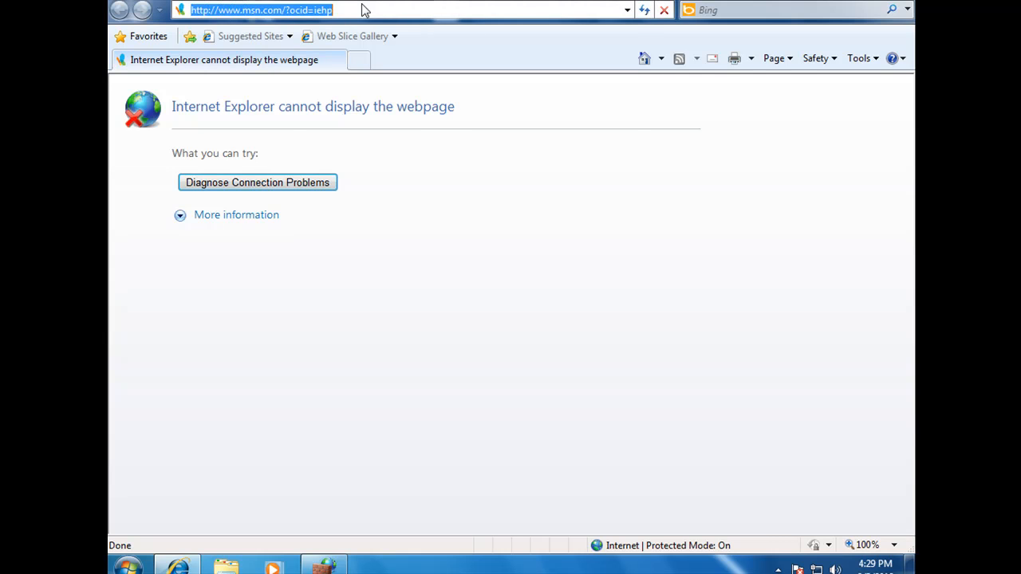
type("google.c")
key("Return")
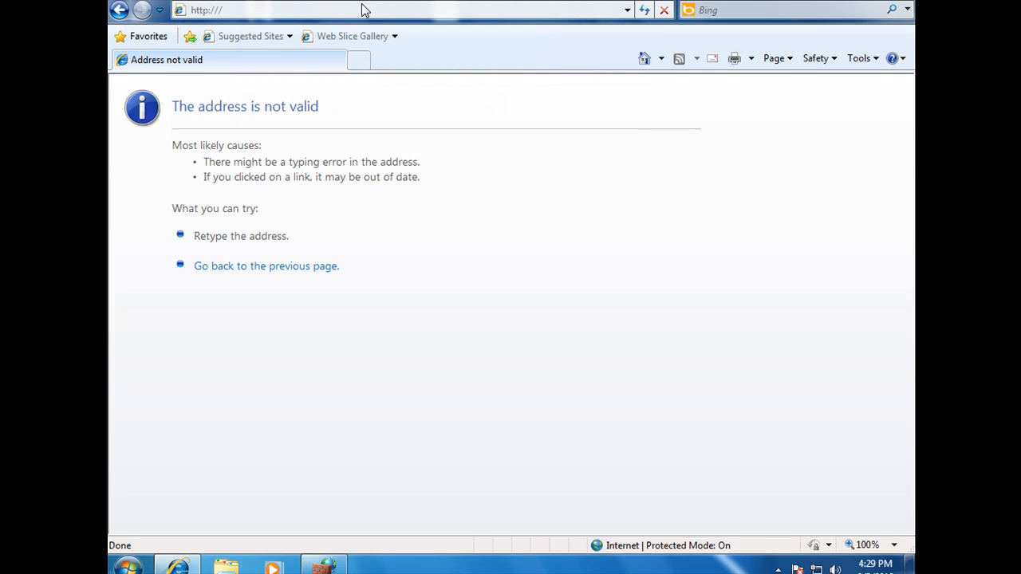
left_click(363, 8)
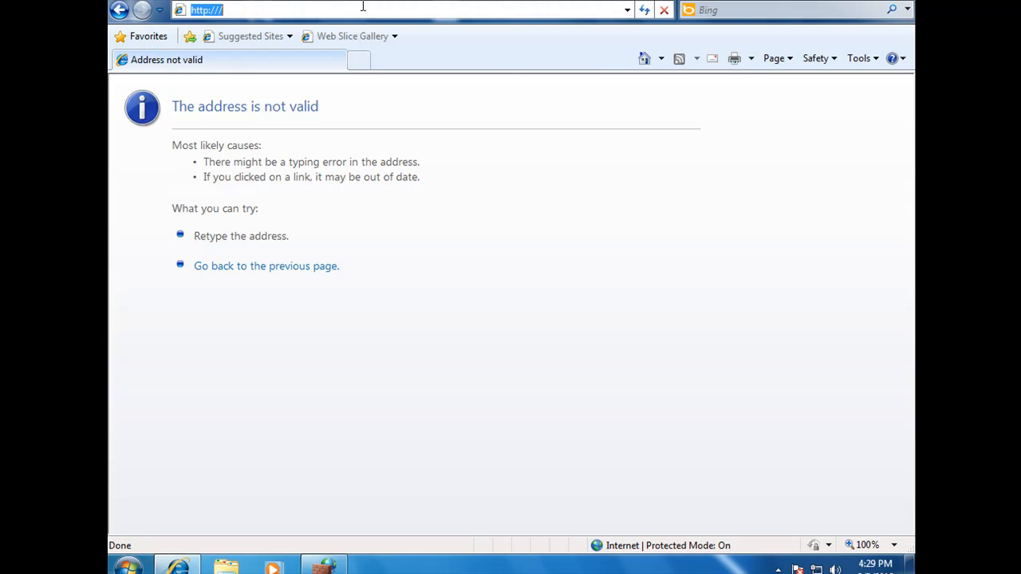
type("yahoo.com")
key("Return")
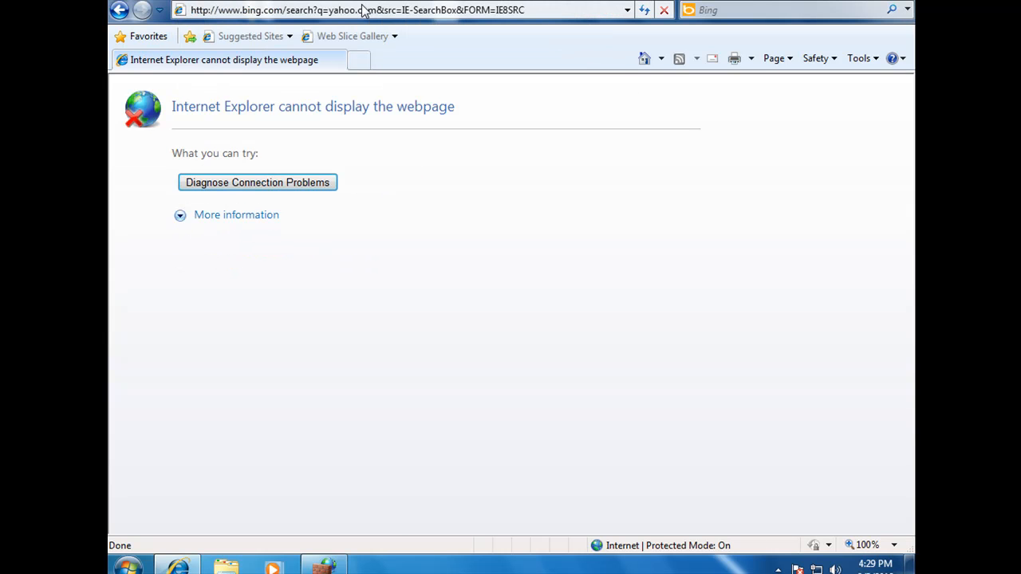
Return to Windows Firewall with Advanced Security and disable the outbound rule "Blocking port 80 for the web.".
left_click(324, 566)
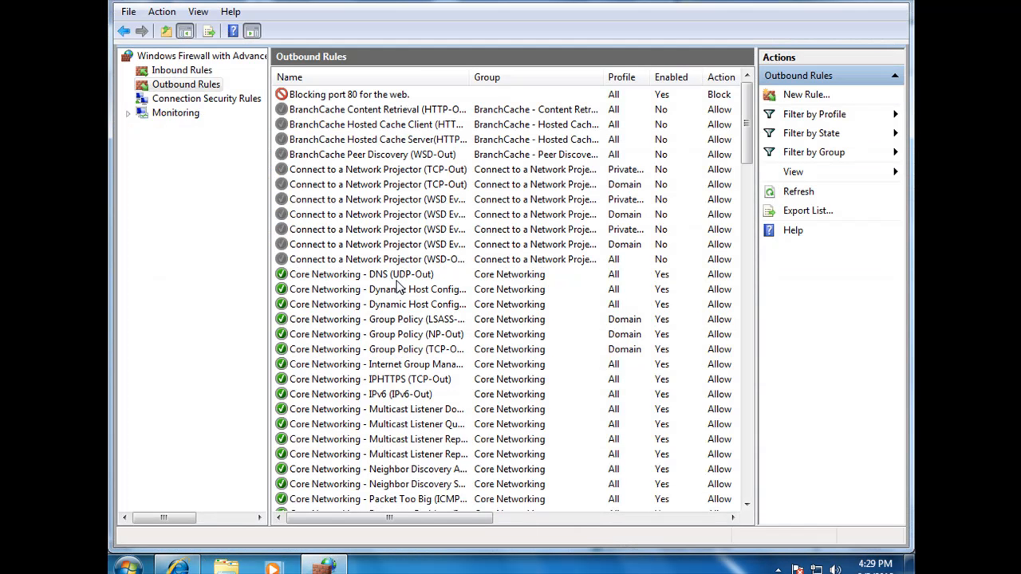
left_click(333, 95)
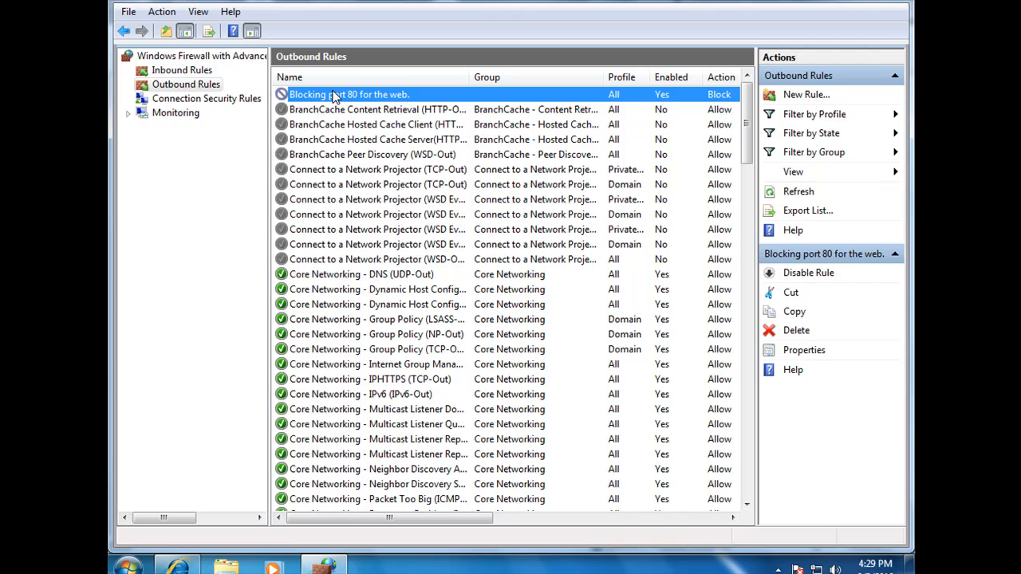
right_click(335, 96)
left_click(372, 102)
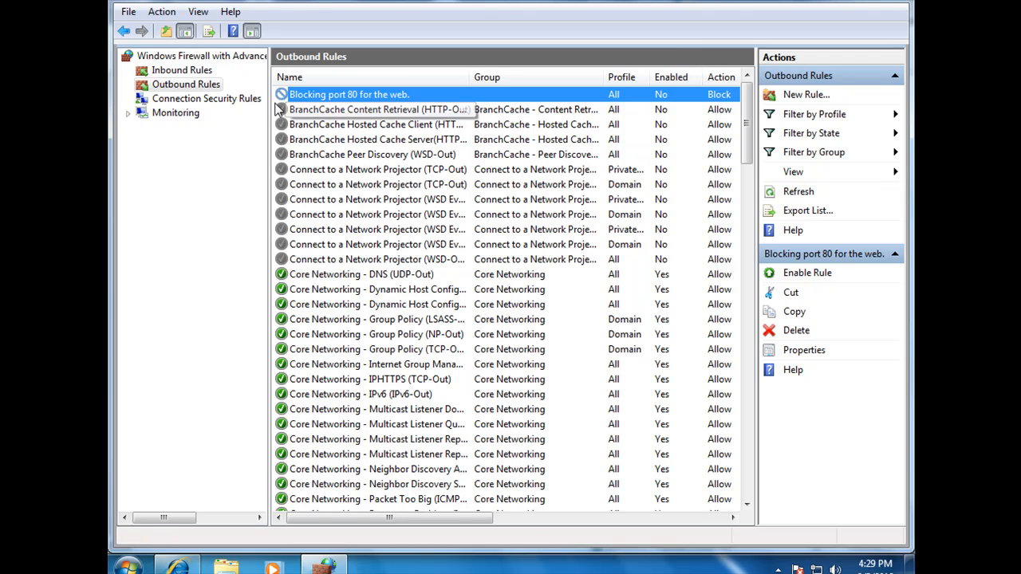
Disable the inbound rule "Blocking the Web http Port 80".
left_click(182, 70)
left_click(306, 94)
right_click(306, 97)
left_click(355, 104)
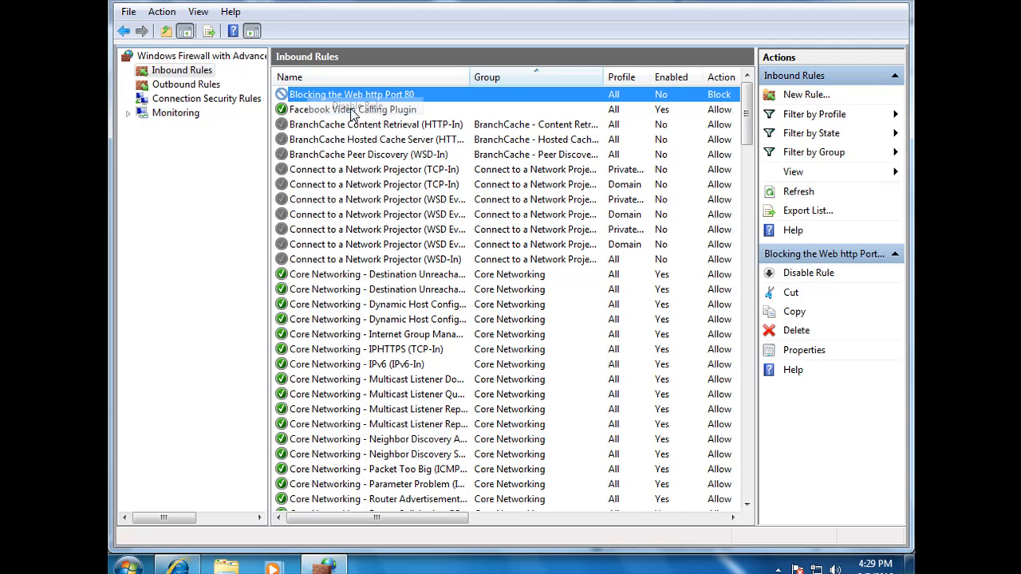
left_click(295, 107)
left_click(313, 95)
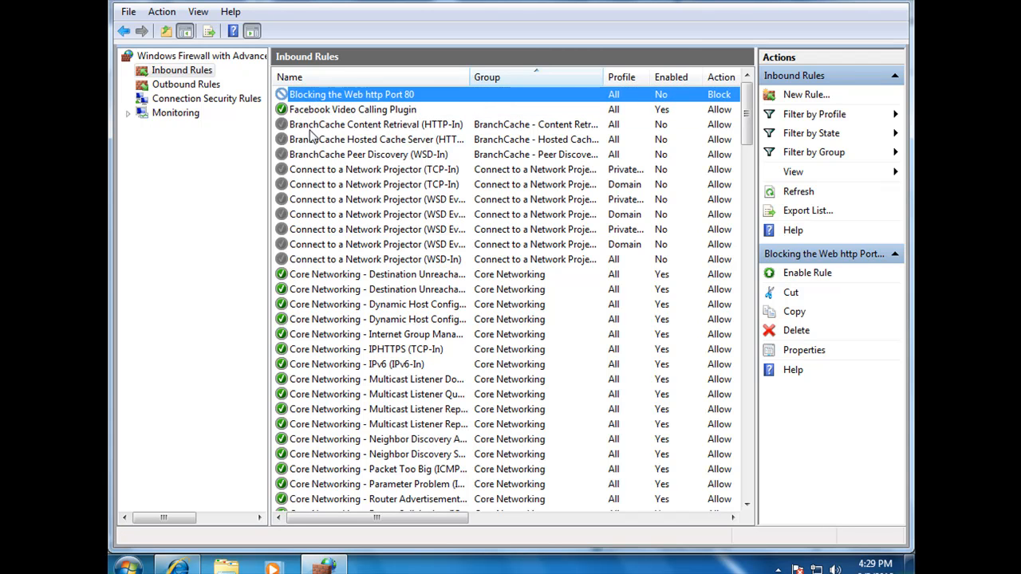
Switch to Internet Explorer and load yahoo.com to test web access with both blocking rules disabled.
left_click(189, 566)
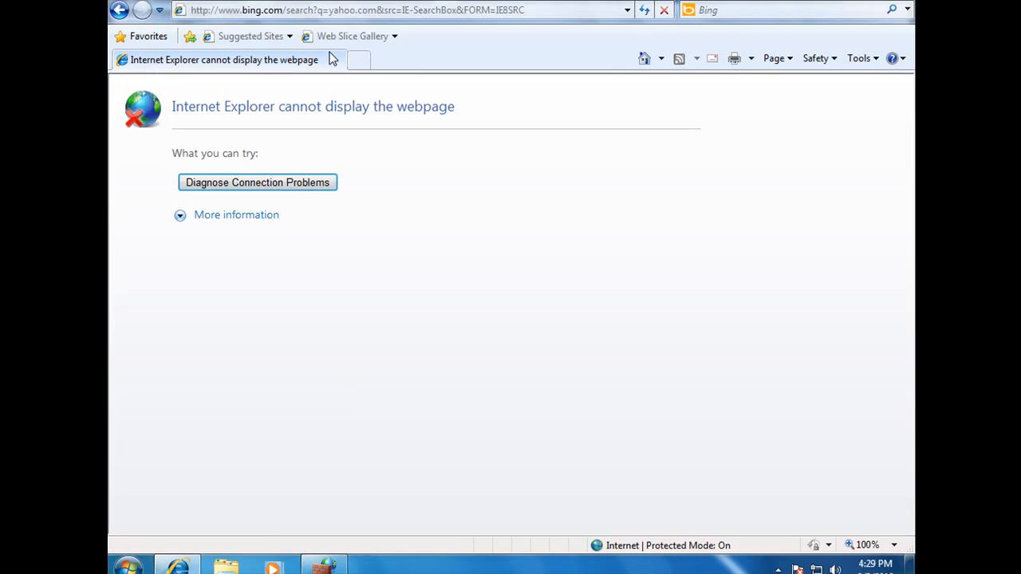
left_click(286, 13)
type("yahoo.com")
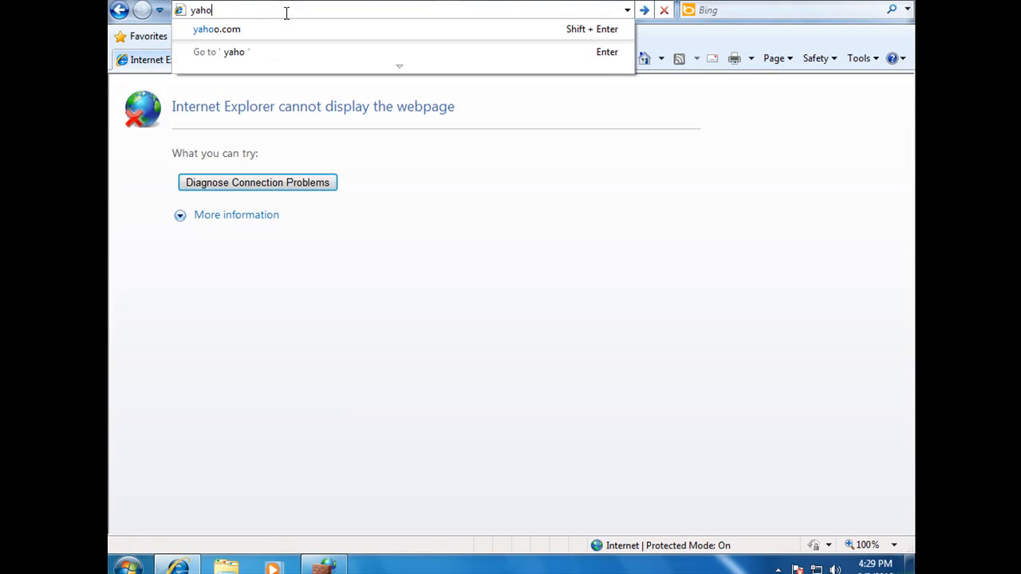
key("Return")
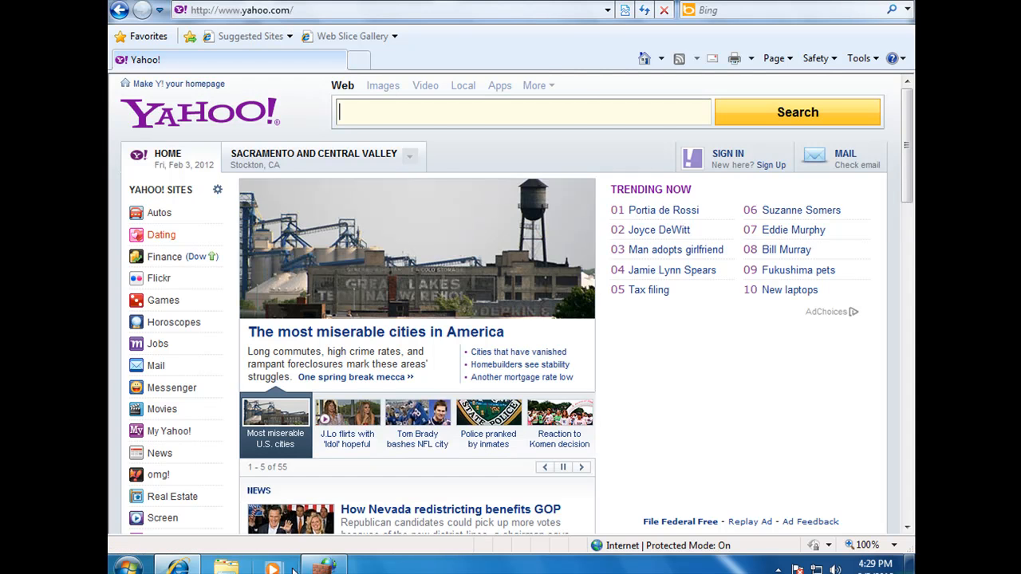
Return to Windows Firewall with Advanced Security and re-enable the inbound rule "Blocking the Web http Port 80".
left_click(326, 567)
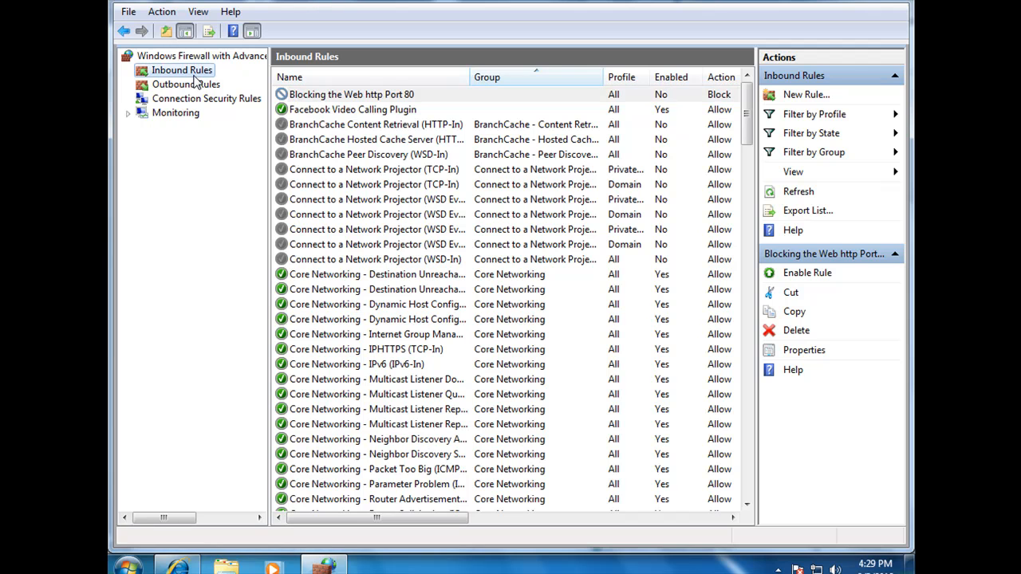
right_click(294, 101)
left_click(347, 113)
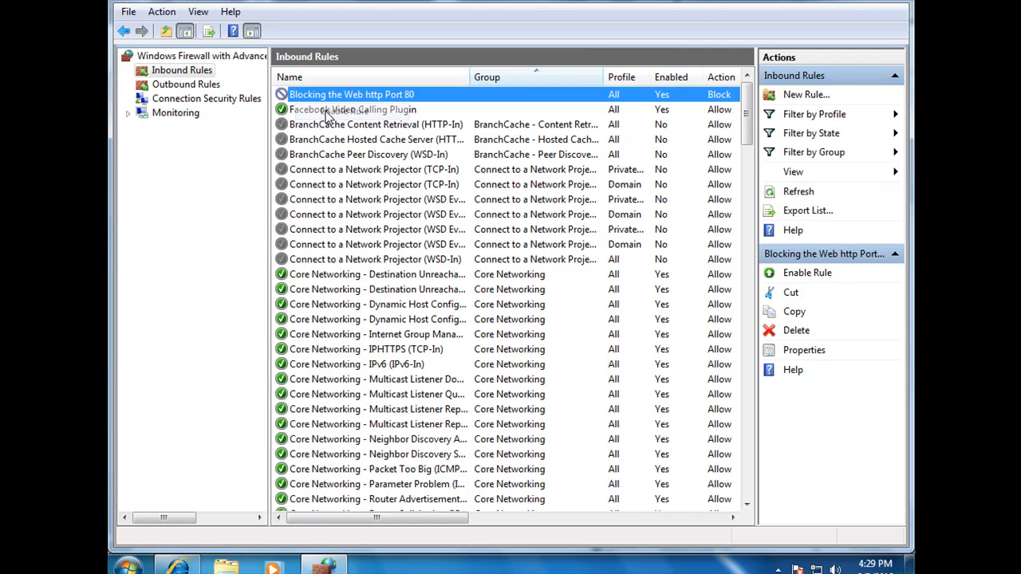
Re-enable the outbound rule "Blocking port 80 for the web." and switch back to Internet Explorer.
left_click(186, 83)
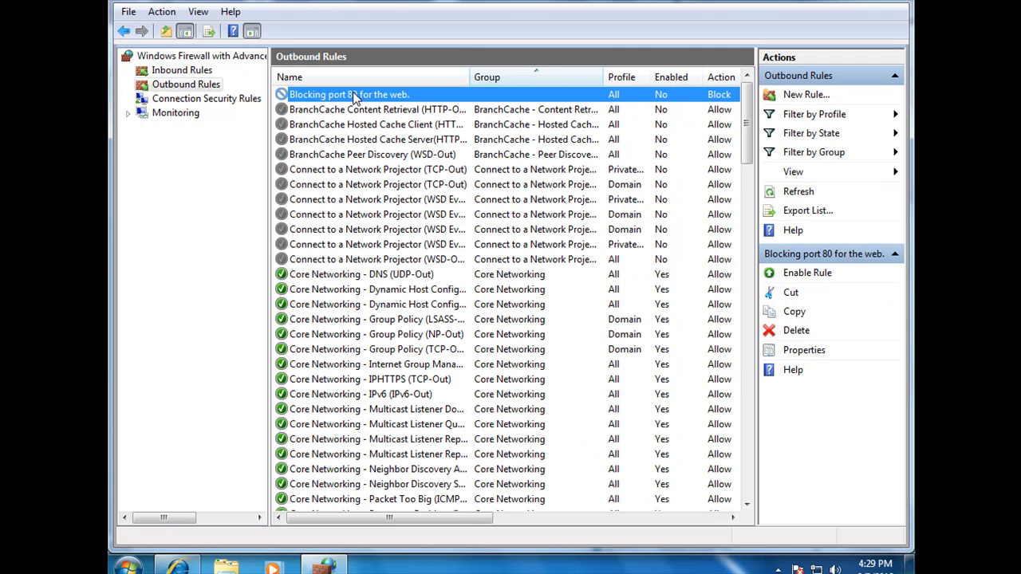
right_click(355, 94)
left_click(386, 103)
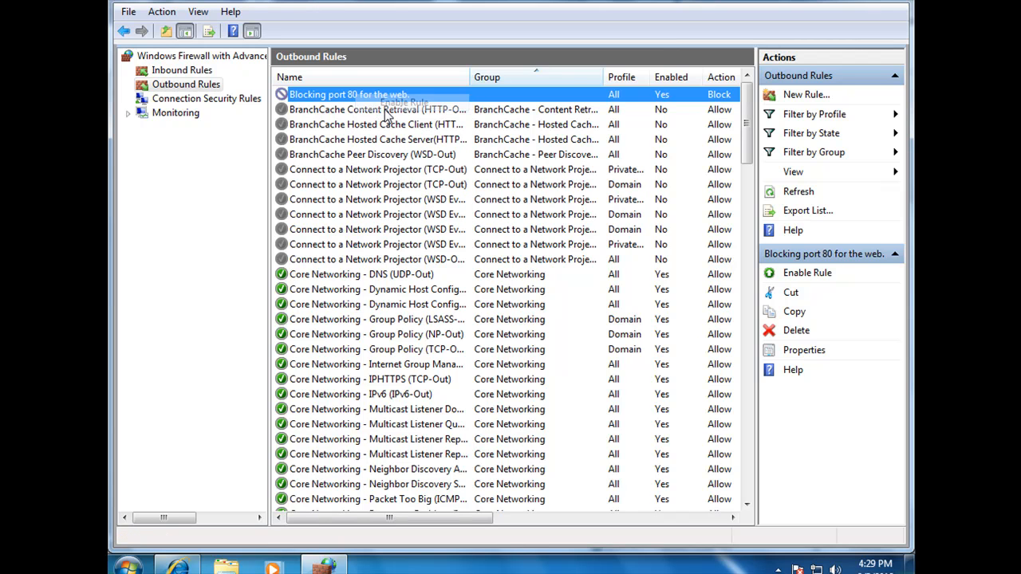
left_click(159, 568)
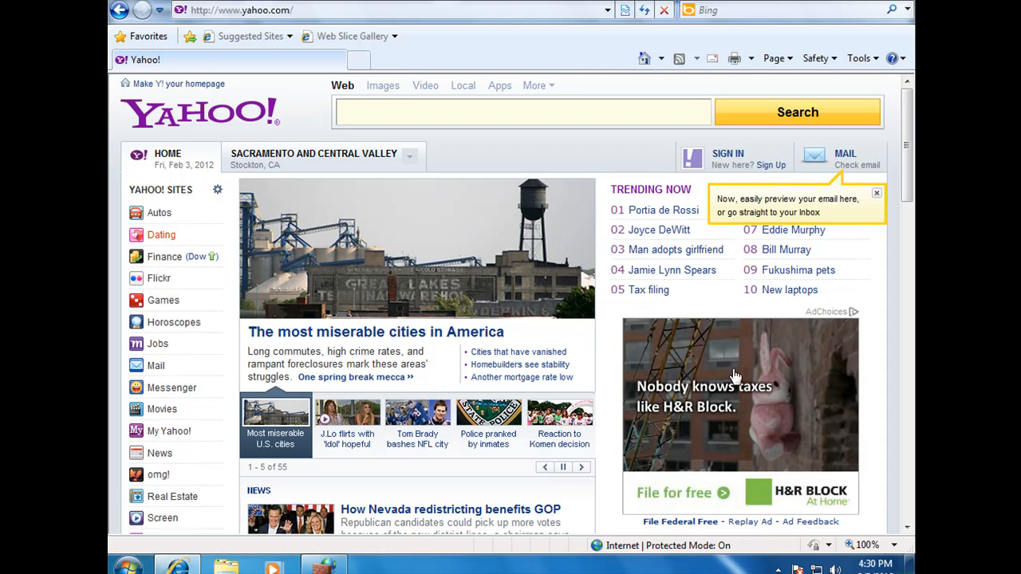
Try to load google.com to test web access with both blocking rules enabled.
left_click(353, 9)
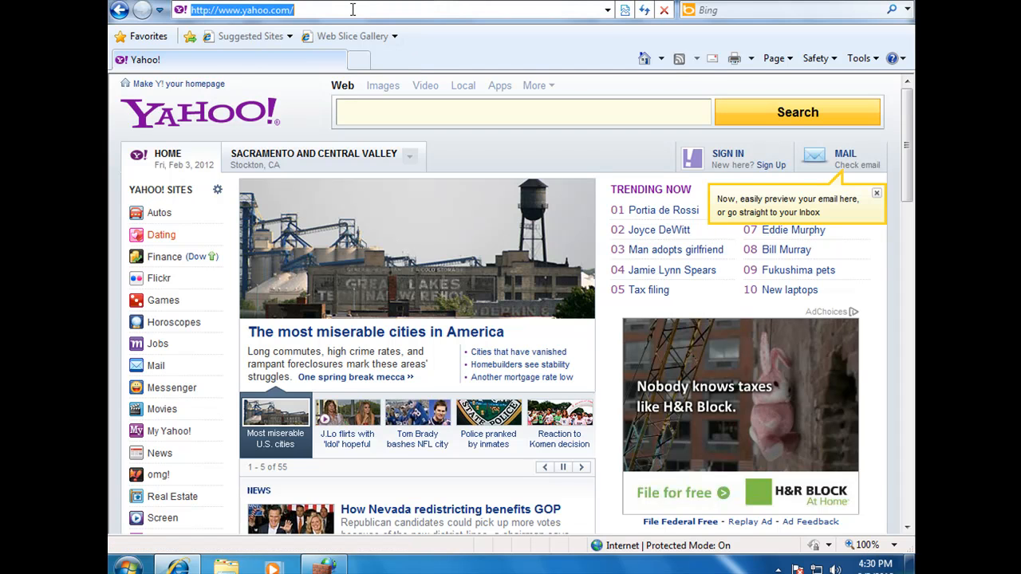
type("google.com")
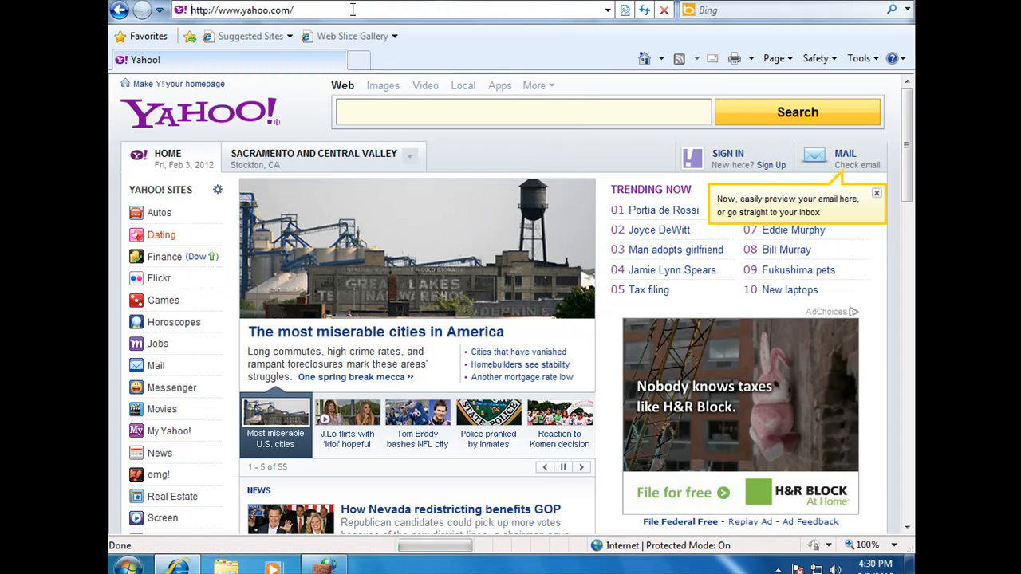
key("Return")
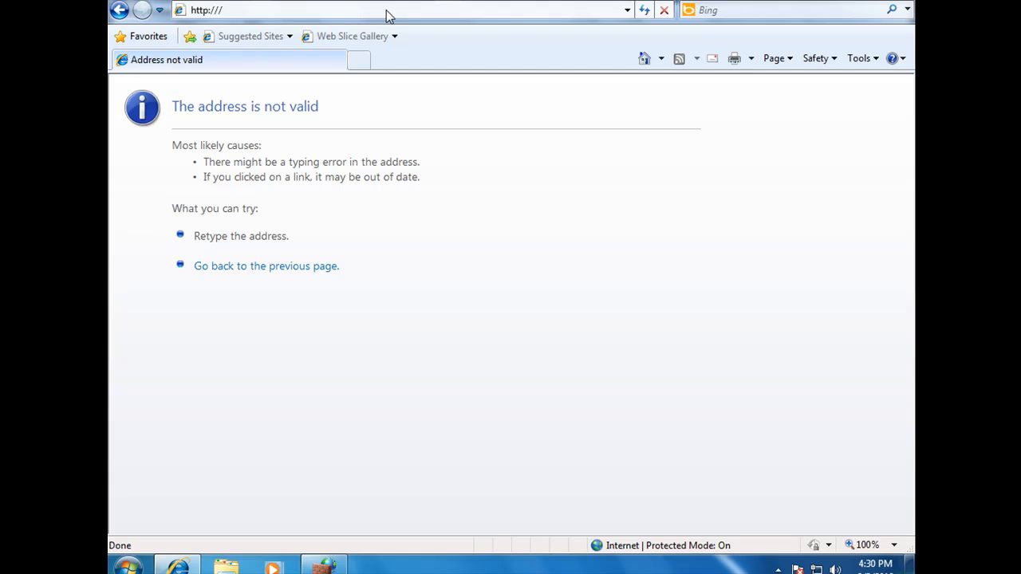
Try to load facebook.com as a second test of the port 80 block, and close the browser.
left_click(382, 9)
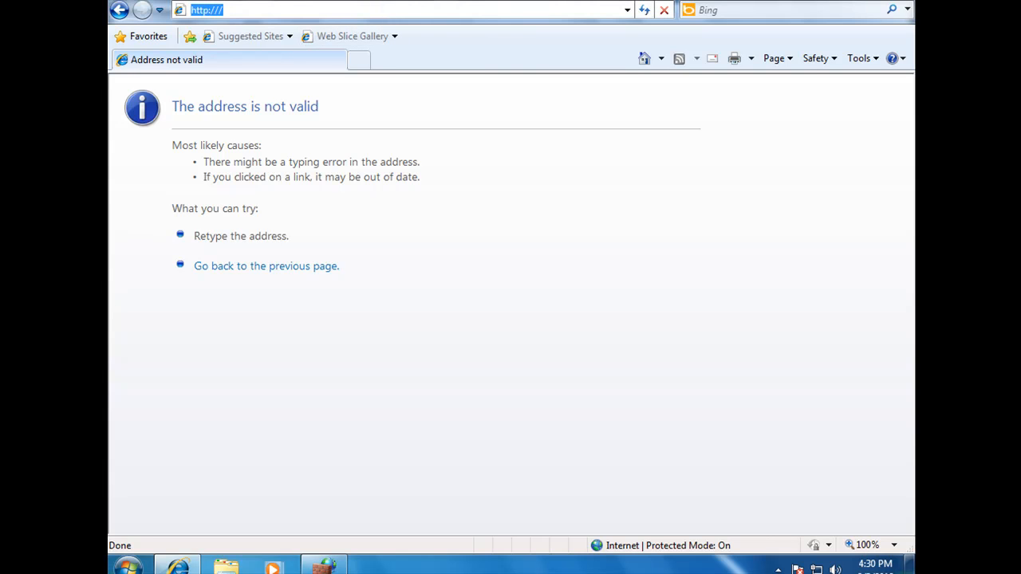
type("faceboo")
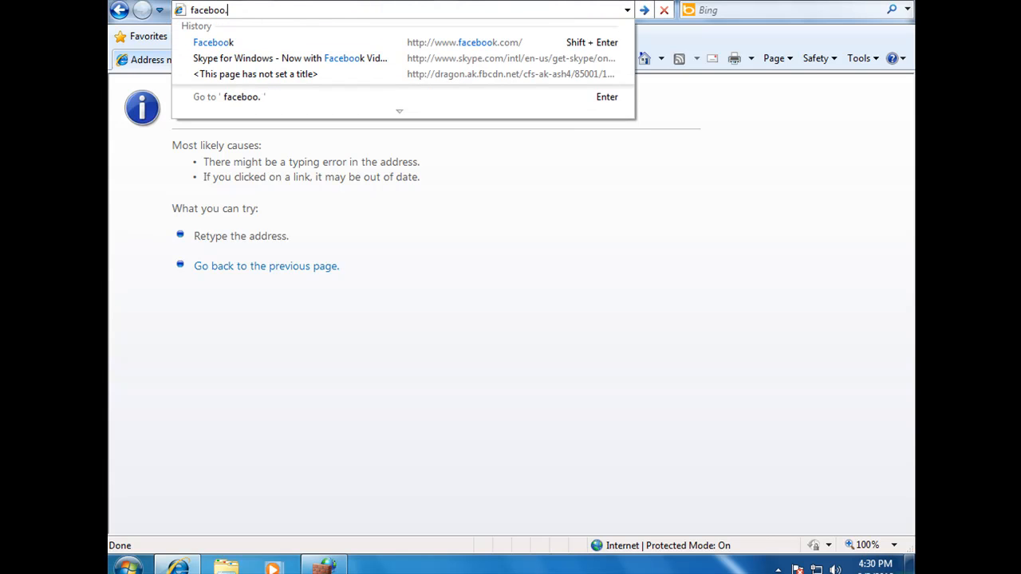
type("k.cpom")
key("BackSpace")
key("BackSpace")
key("BackSpace")
type("lom")
key("BackSpace")
key("BackSpace")
key("BackSpace")
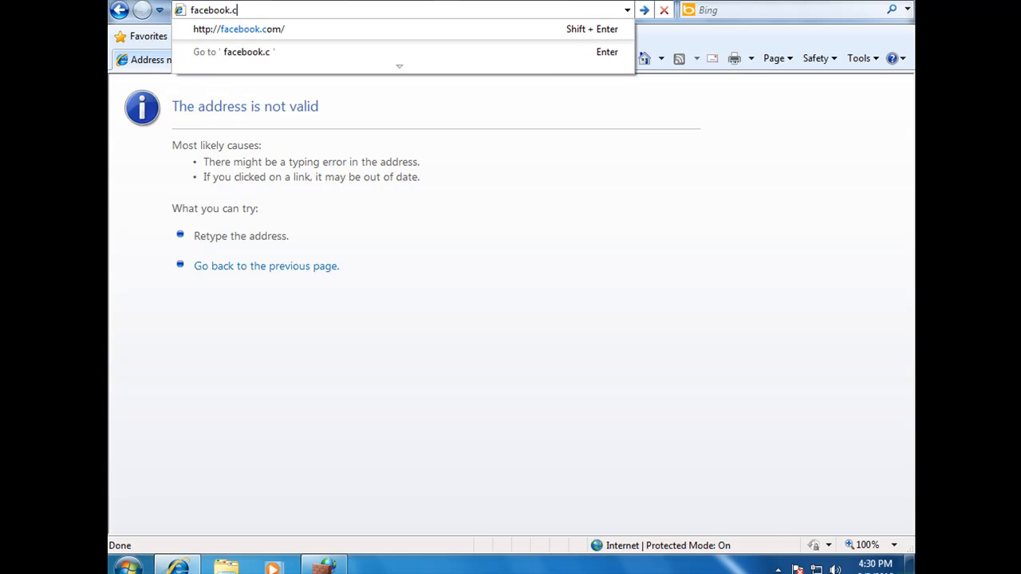
type("om")
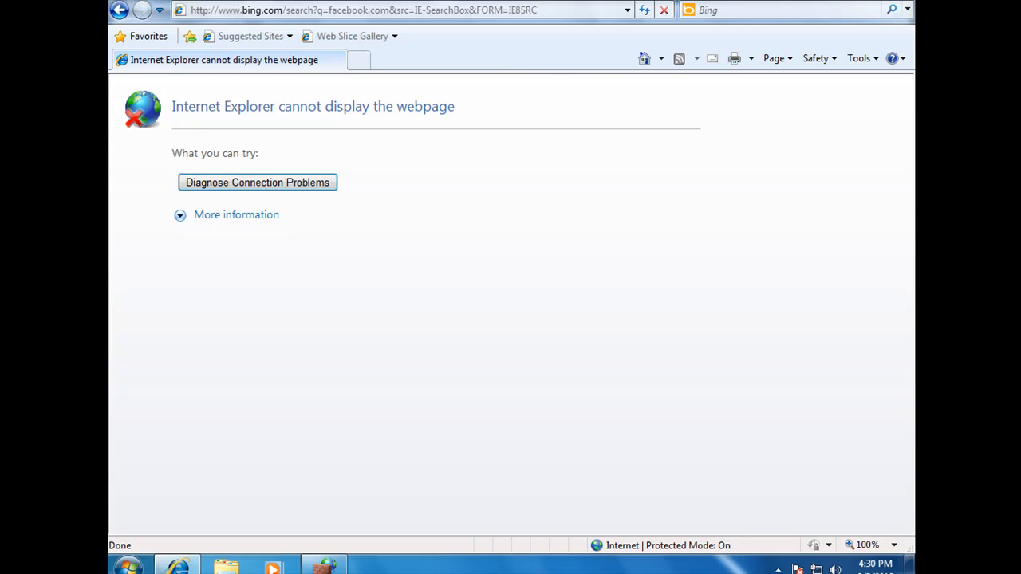
left_click(897, 1)
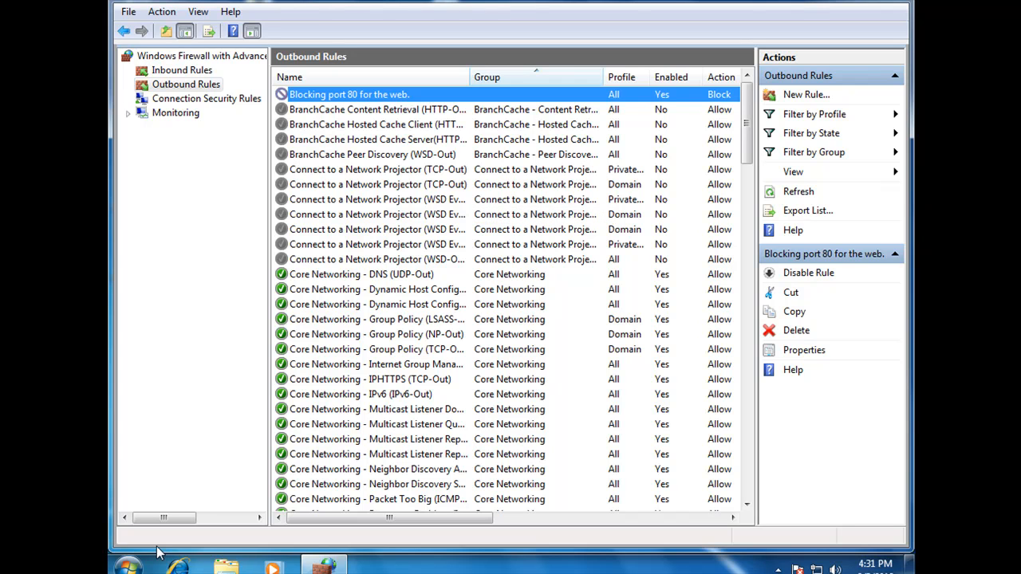
Open a Command Prompt and run netstat -a to list the active connections.
left_click(129, 567)
left_click(161, 535)
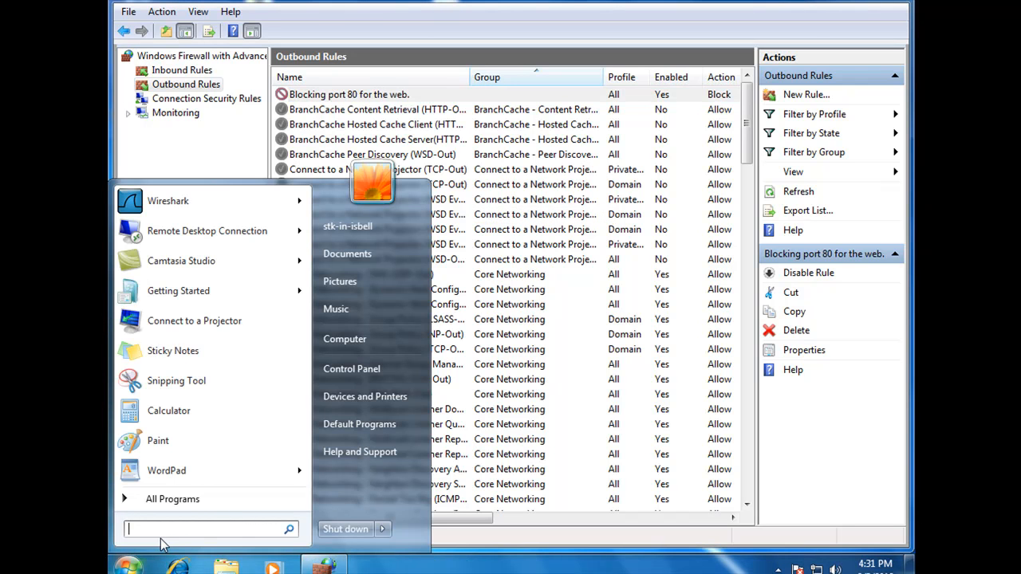
type("cmd")
key("Return")
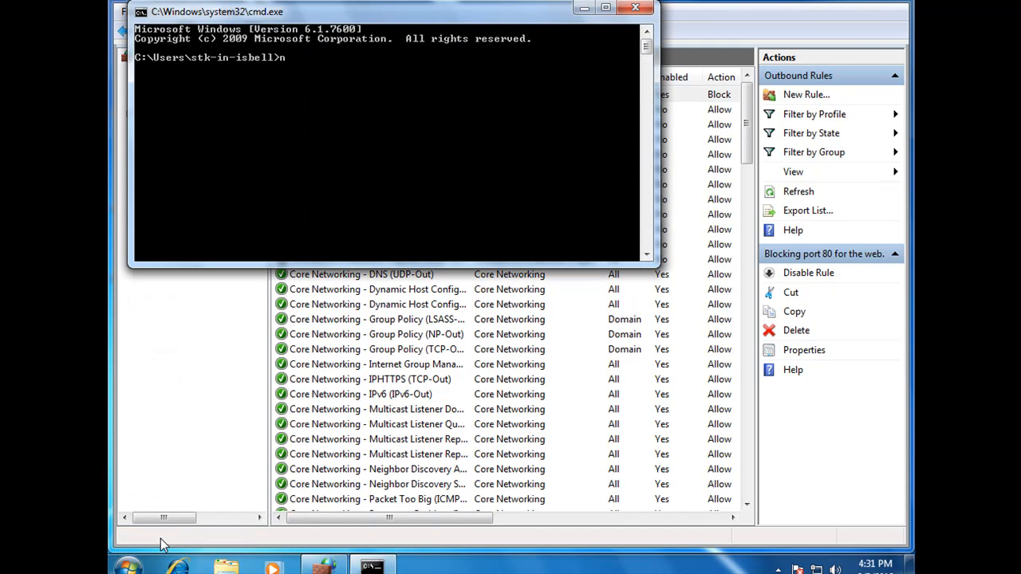
type("netstat -a")
key("Return")
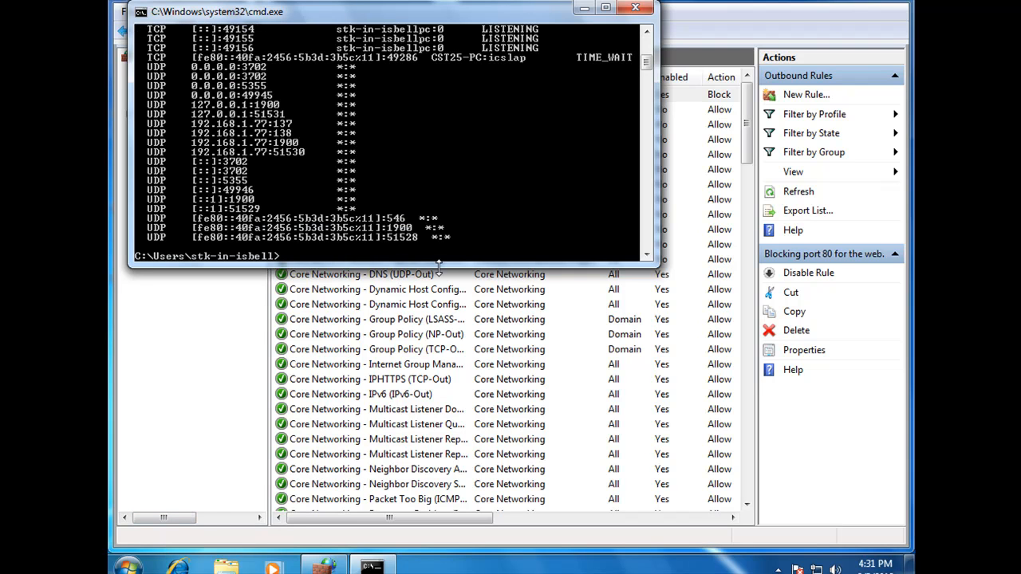
Enlarge the Command Prompt window vertically and examine the protocols, addresses and states in the netstat listing.
left_click_drag(439, 263, 447, 415)
scroll(647, 92, "up", 5)
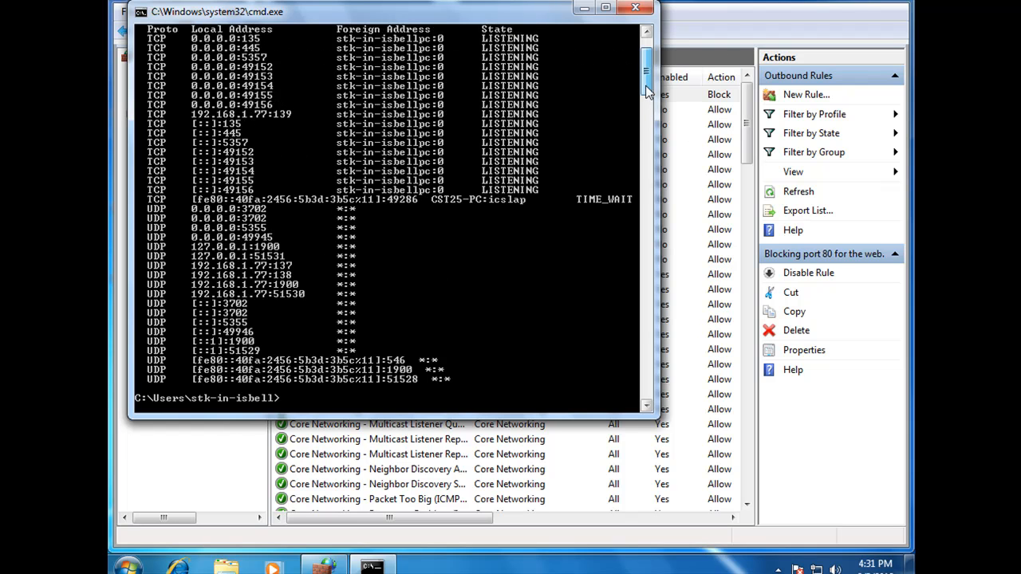
scroll(647, 91, "up", 2)
scroll(646, 92, "down", 4)
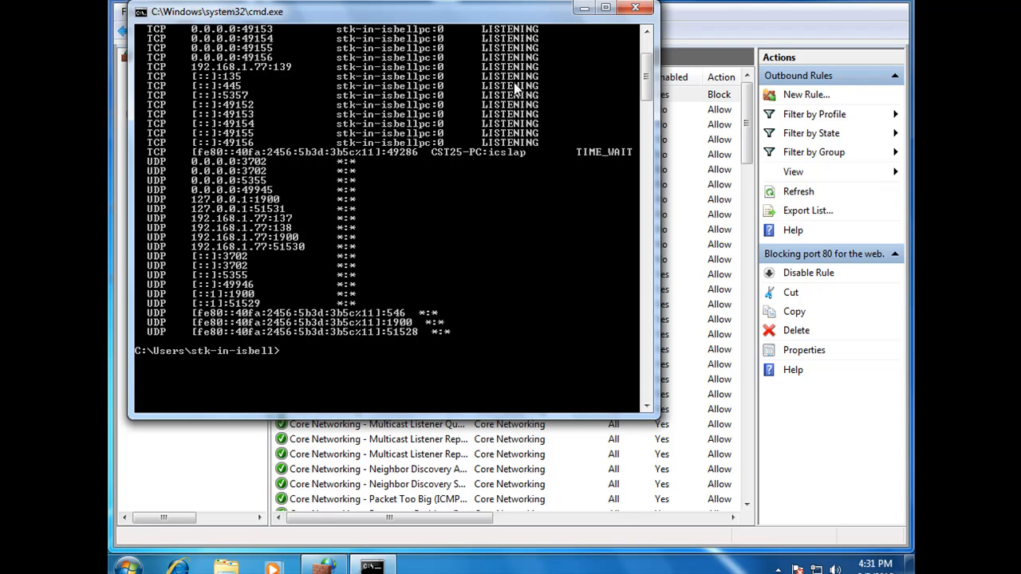
Minimize the Command Prompt and disable the outbound rule "Blocking port 80 for the web.".
left_click(585, 8)
right_click(292, 98)
left_click(329, 105)
Disable the inbound rule "Blocking the Web http Port 80".
left_click(182, 70)
left_click(327, 95)
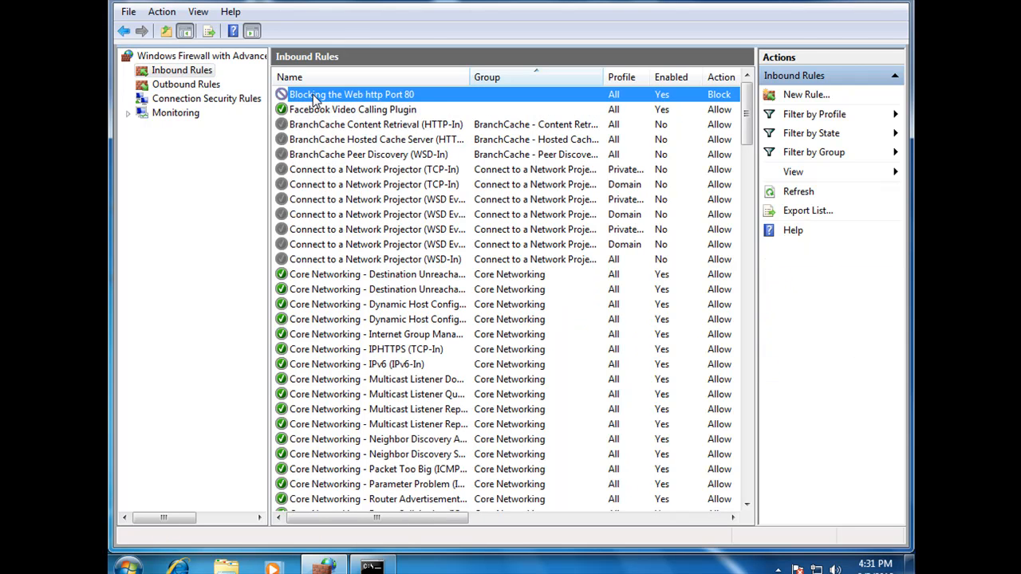
right_click(329, 98)
left_click(358, 105)
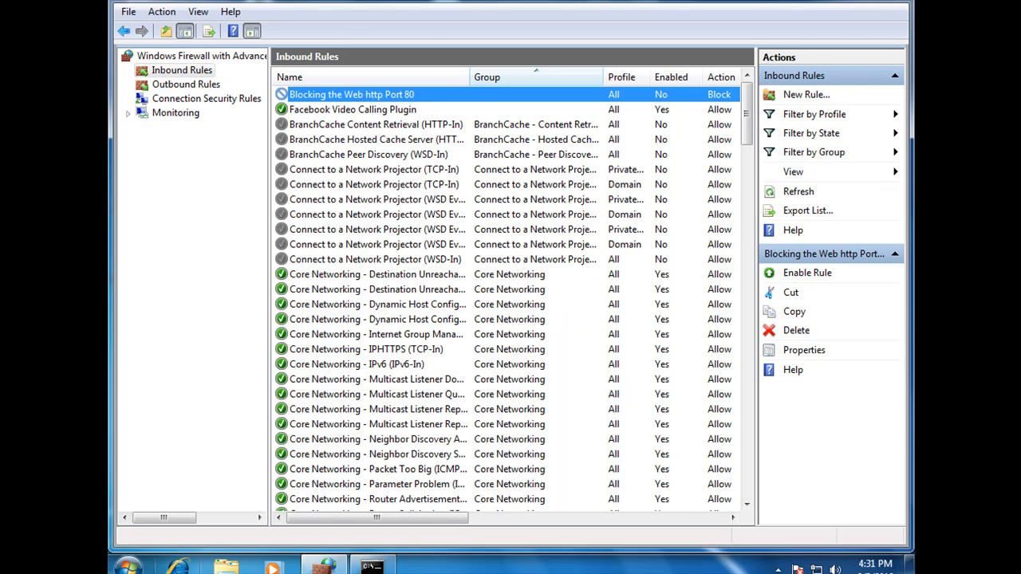
Open Internet Explorer and load google.com to test web access with both blocking rules disabled.
left_click(177, 567)
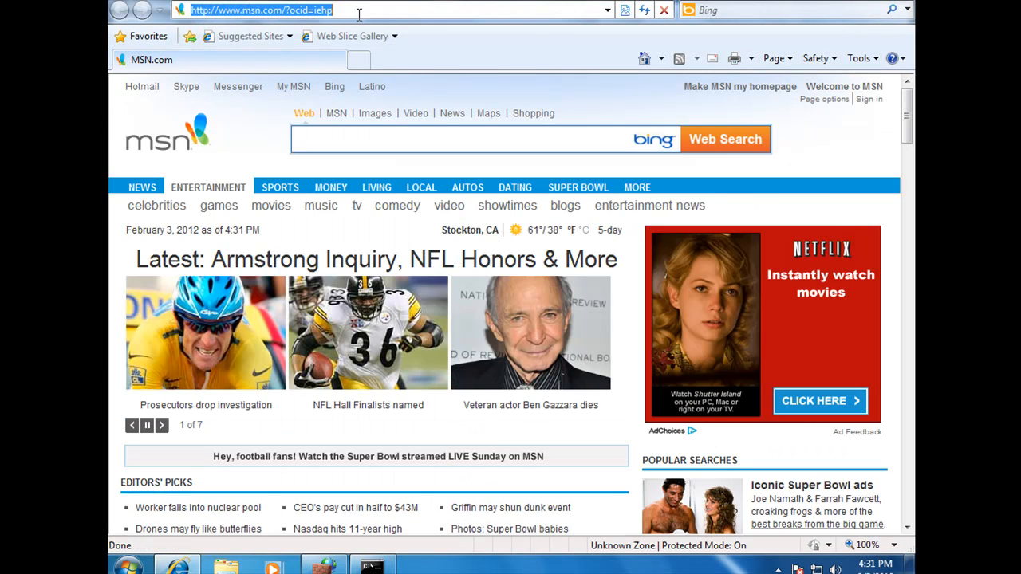
type("google.c")
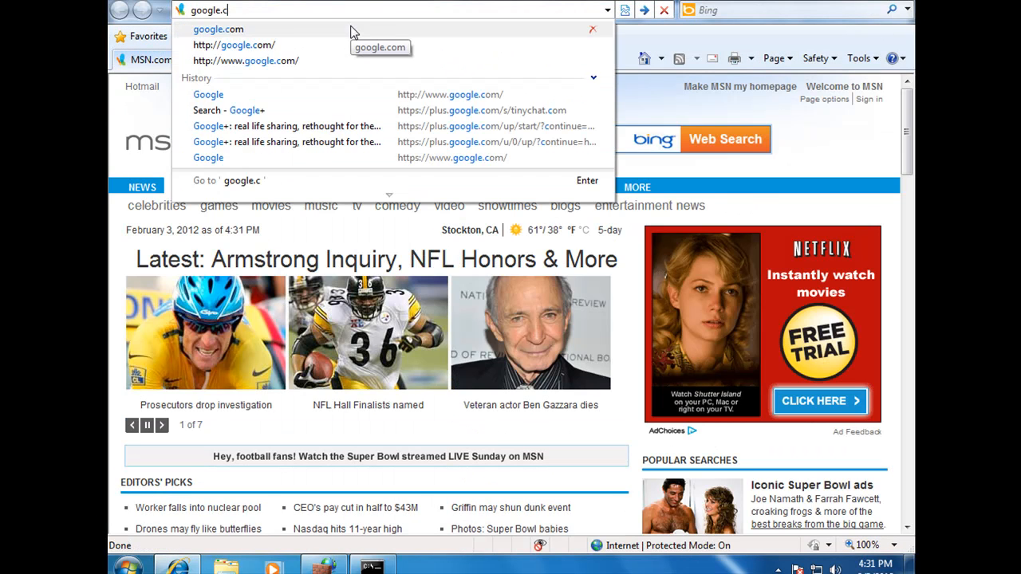
key("Return")
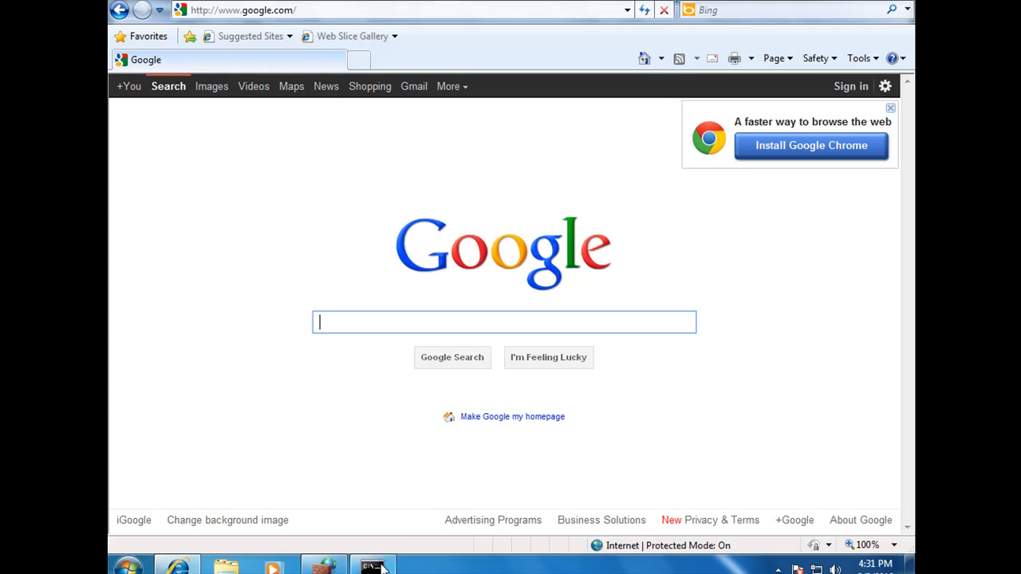
Switch to the Command Prompt, run netstat -a again and examine the connections in a taller window.
left_click(377, 567)
type("netstat -a")
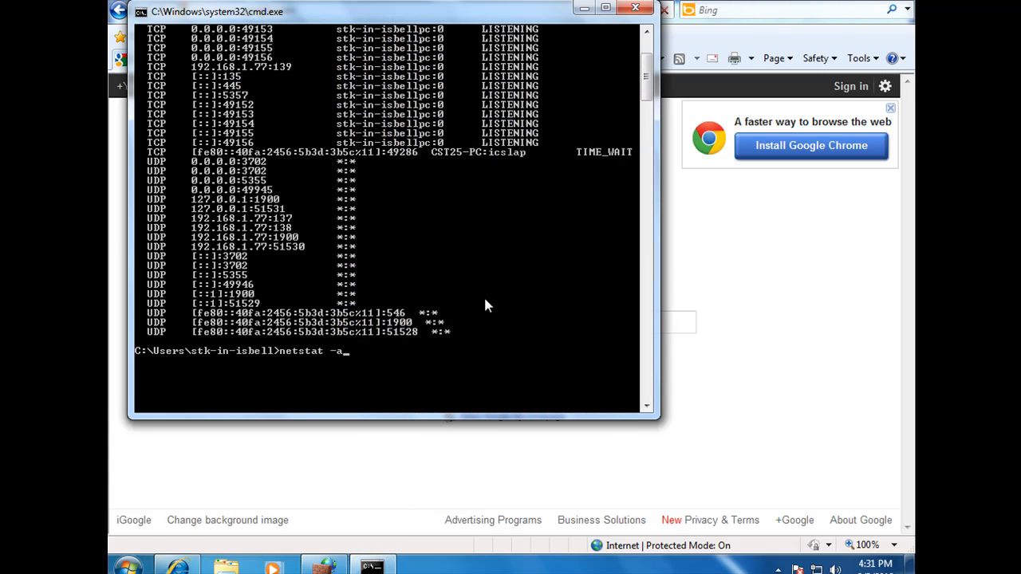
key("Return")
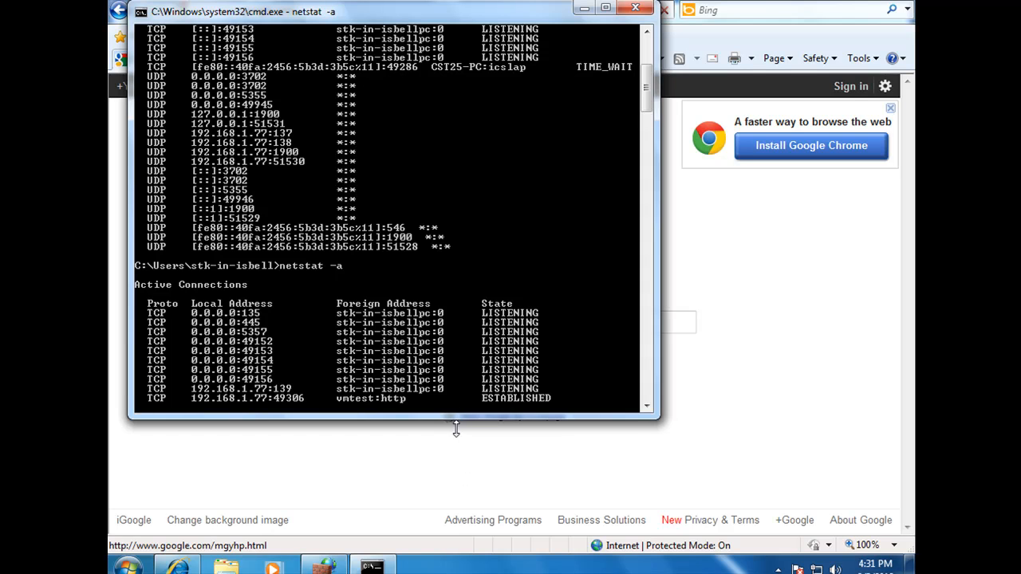
left_click_drag(456, 417, 452, 485)
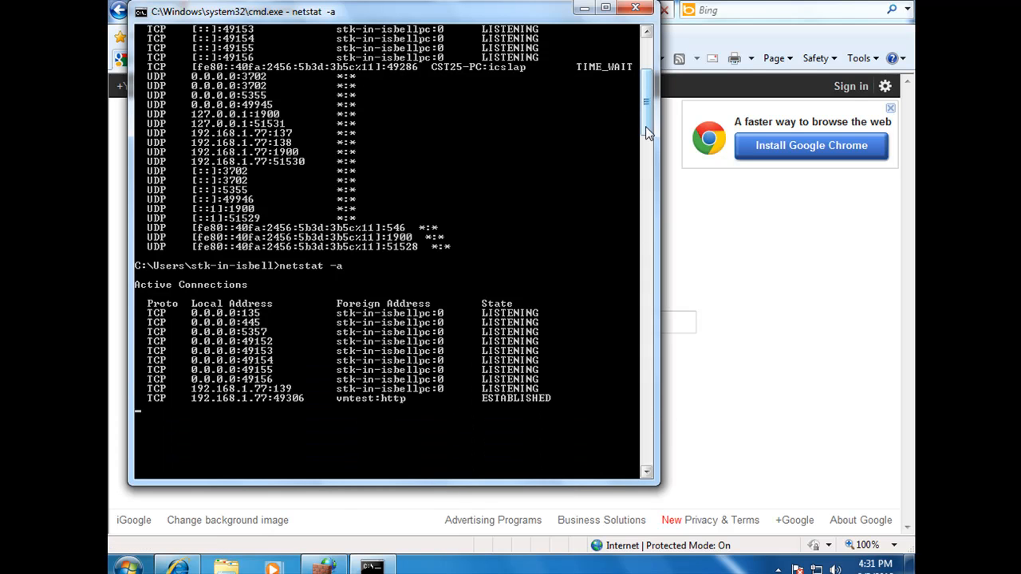
scroll(646, 149, "down", 5)
left_click_drag(646, 149, 647, 143)
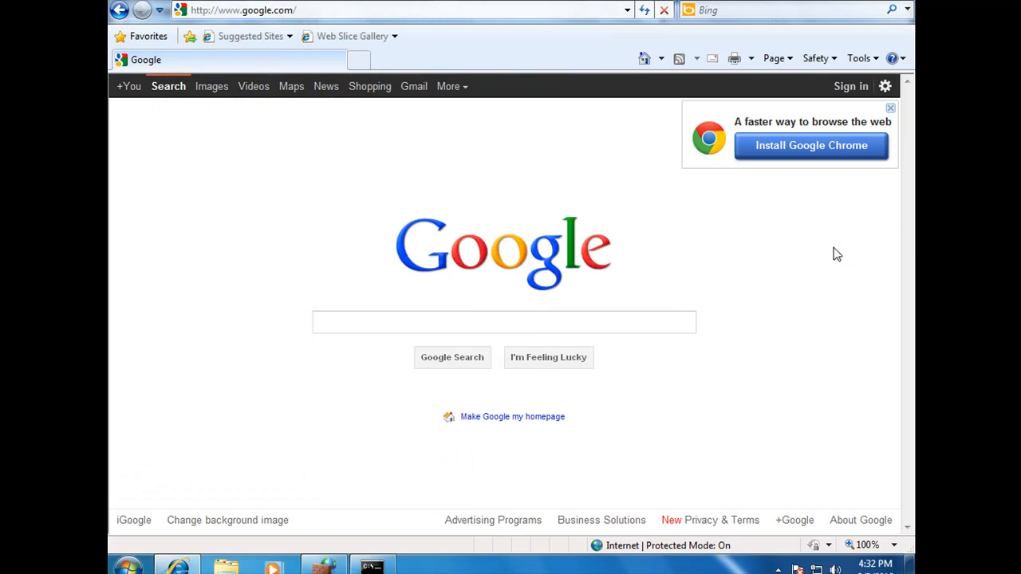
left_click(837, 255)
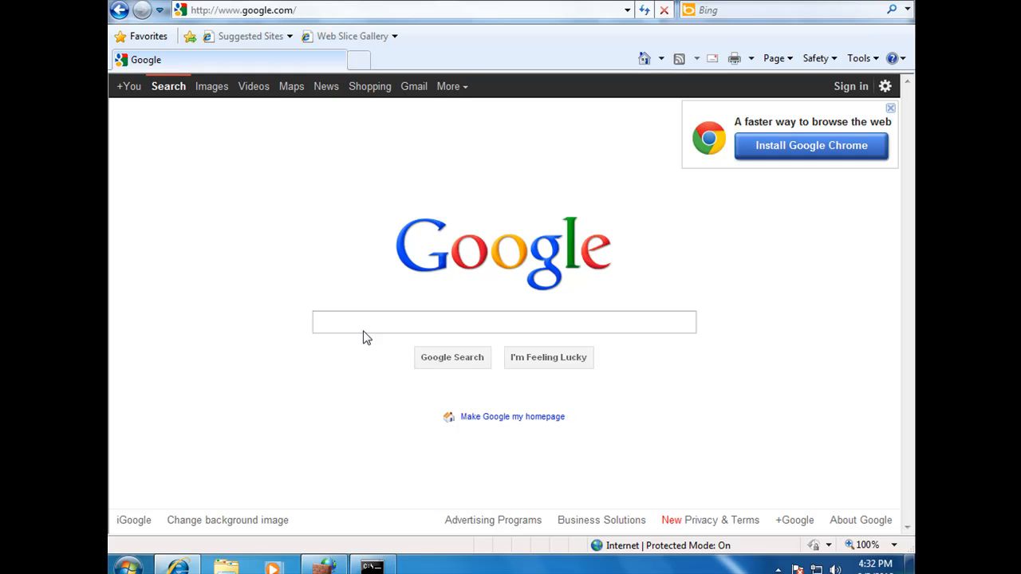
left_click(778, 569)
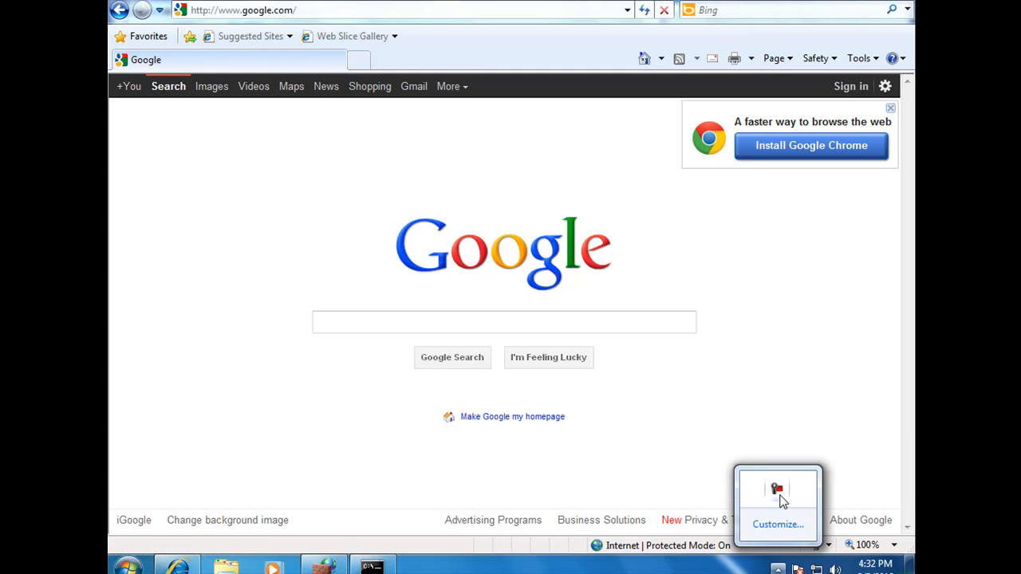
left_click(779, 491)
left_click(838, 515)
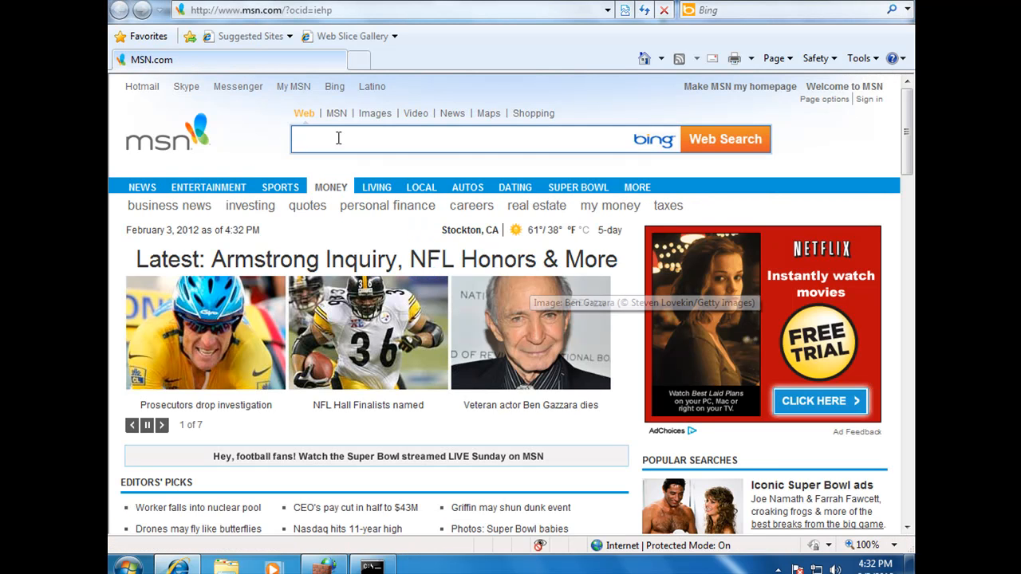
Load google.com in place of the MSN home page, correcting the misspelled address googlel.com.
left_click(327, 7)
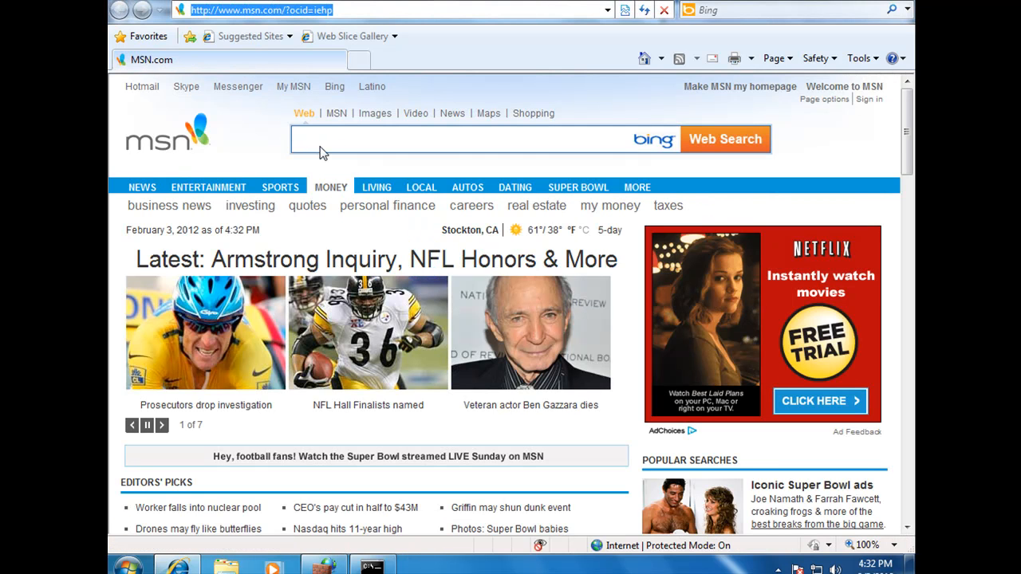
type("googlel")
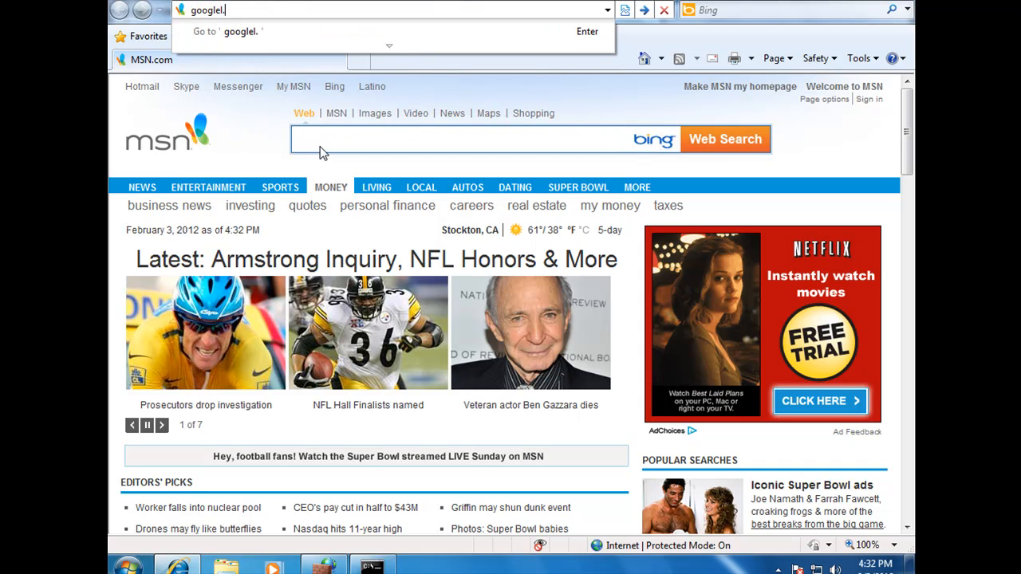
type(".com")
key("Return")
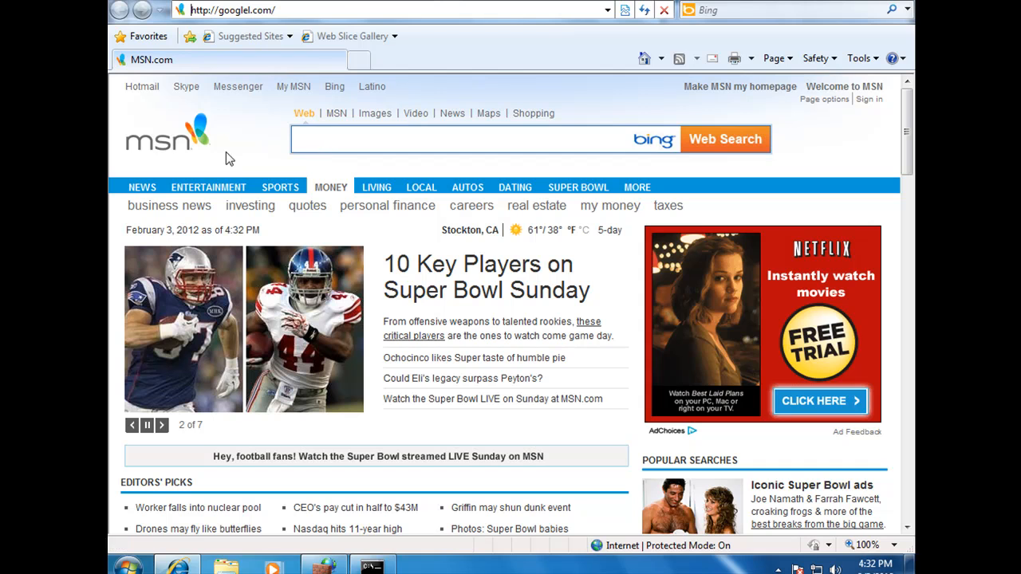
left_click(280, 13)
key("BackSpace")
key("BackSpace")
key("BackSpace")
key("BackSpace")
key("BackSpace")
key("BackSpace")
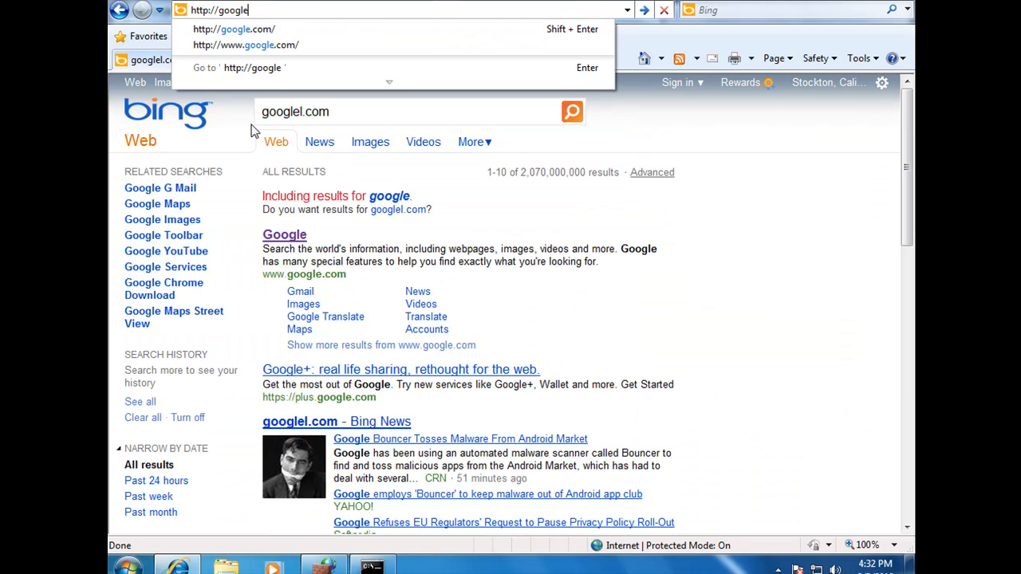
type(".com")
key("Return")
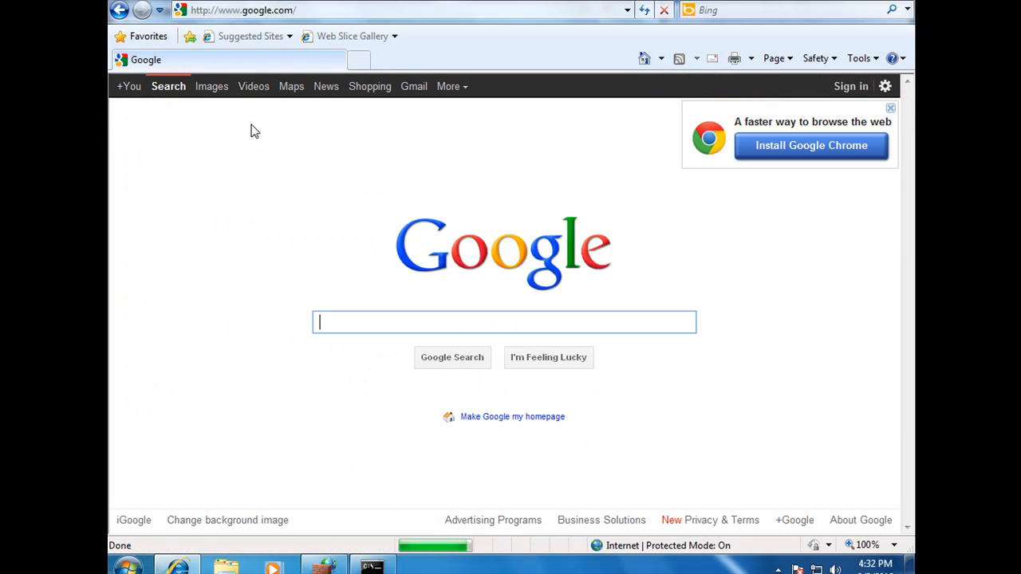
Search Google for nmap and open the nmap.org site from the results.
type("nmap")
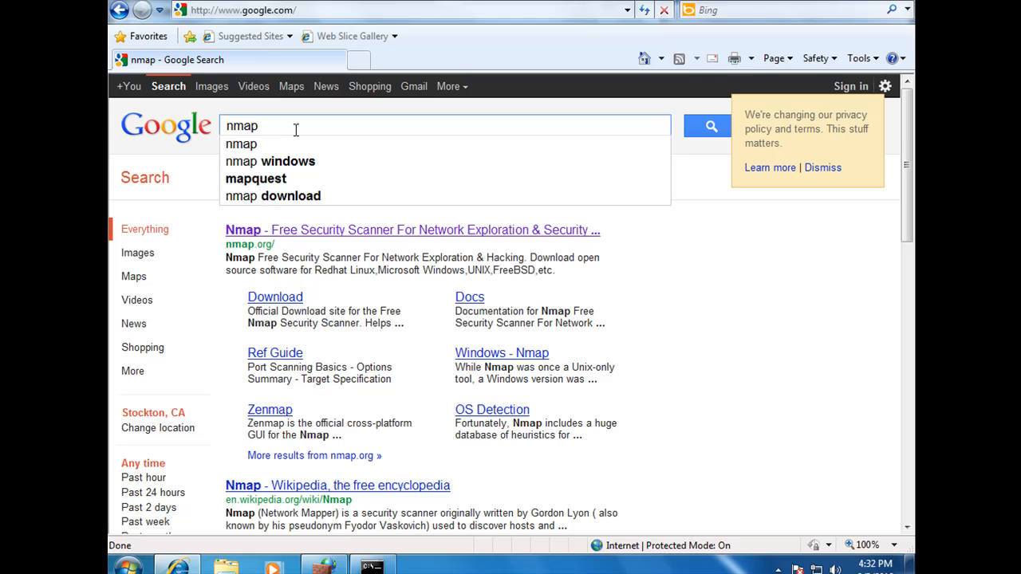
key("Return")
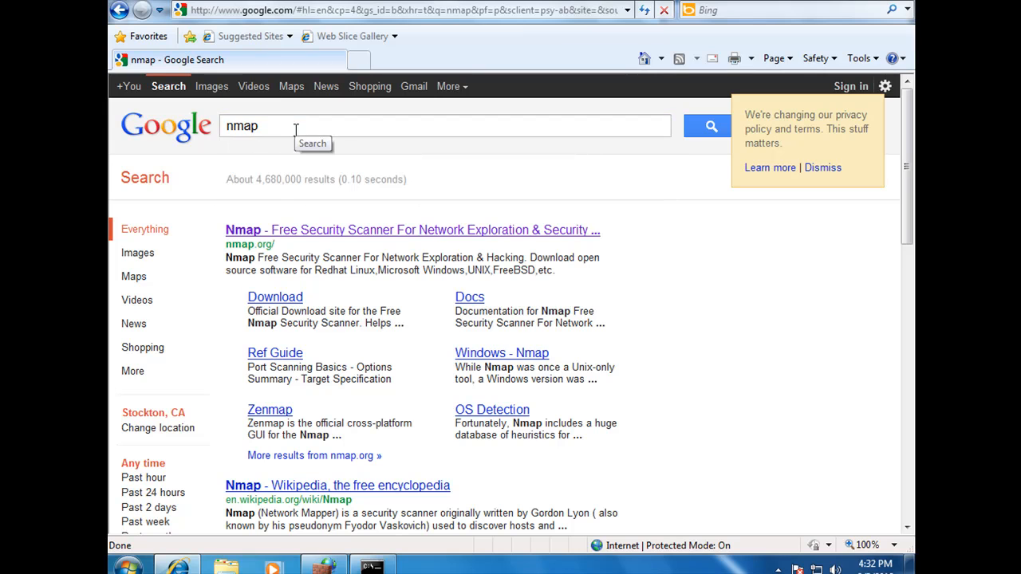
left_click(315, 237)
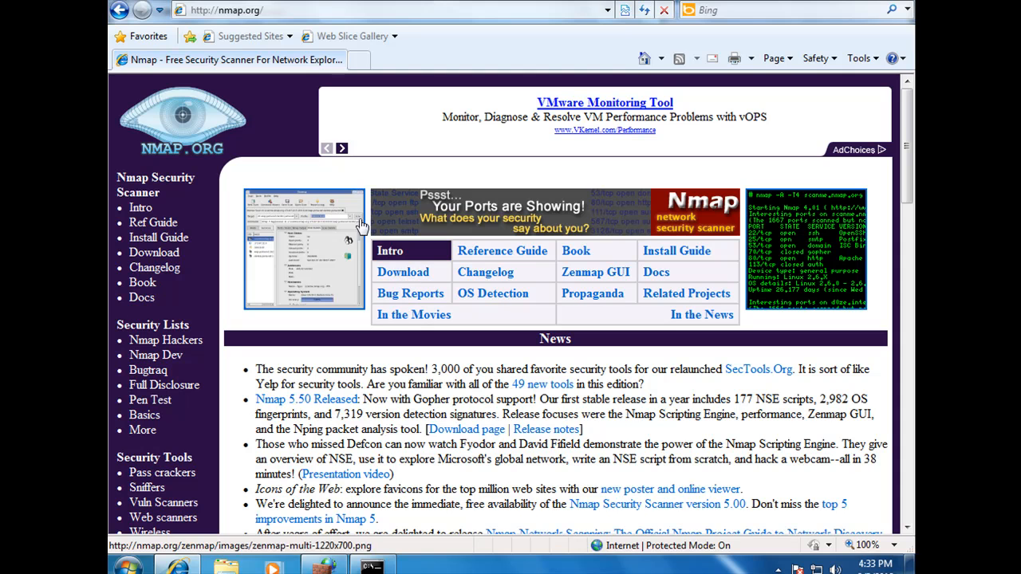
Open the Nmap download page and look through it as far as the Source Code Distribution section.
left_click(410, 272)
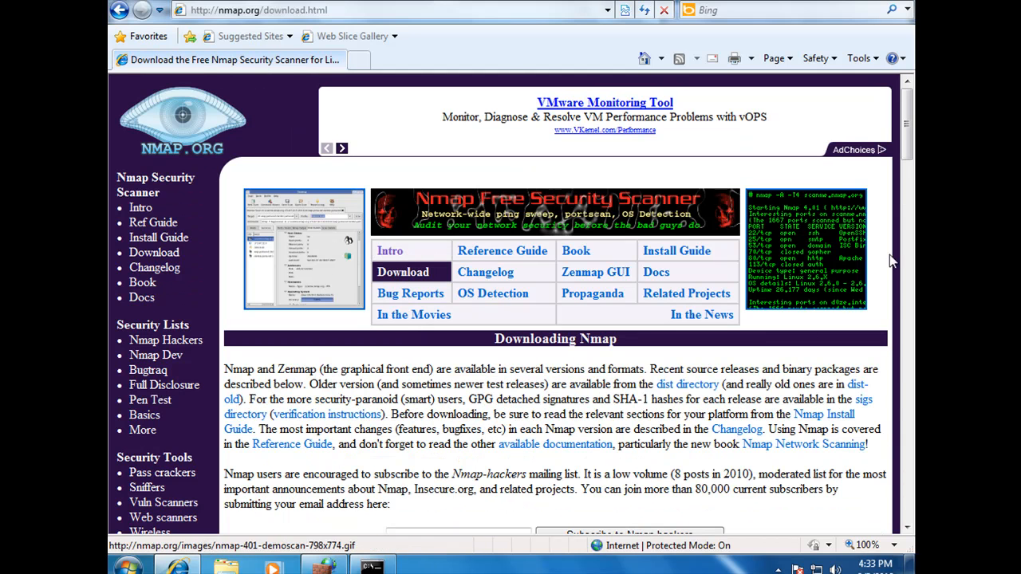
scroll(909, 158, "down", 3)
left_click_drag(909, 157, 908, 193)
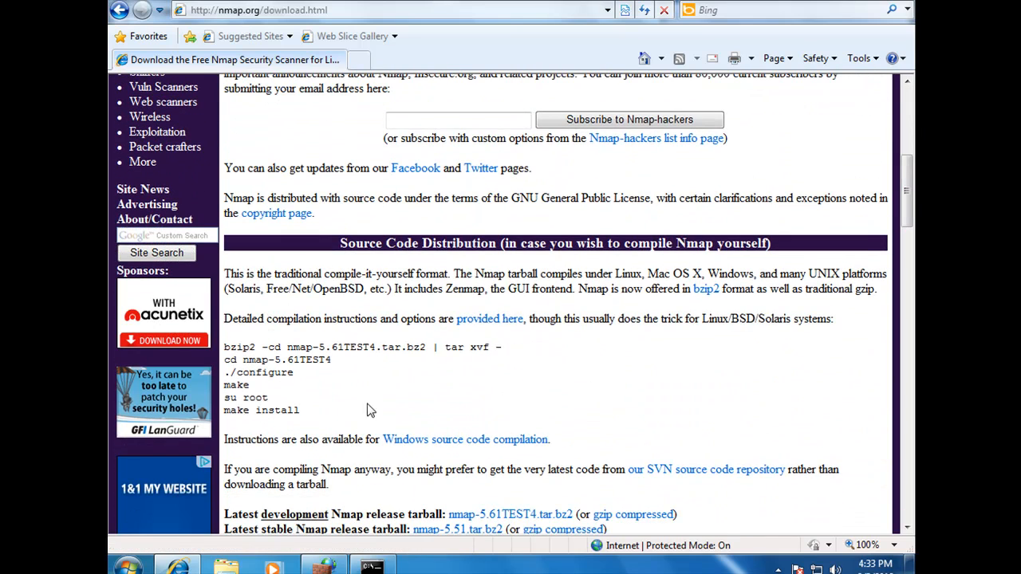
Reload the Nmap download page and look through the Source Code Distribution section as far as the Microsoft Windows binaries heading.
left_click_drag(909, 225, 913, 164)
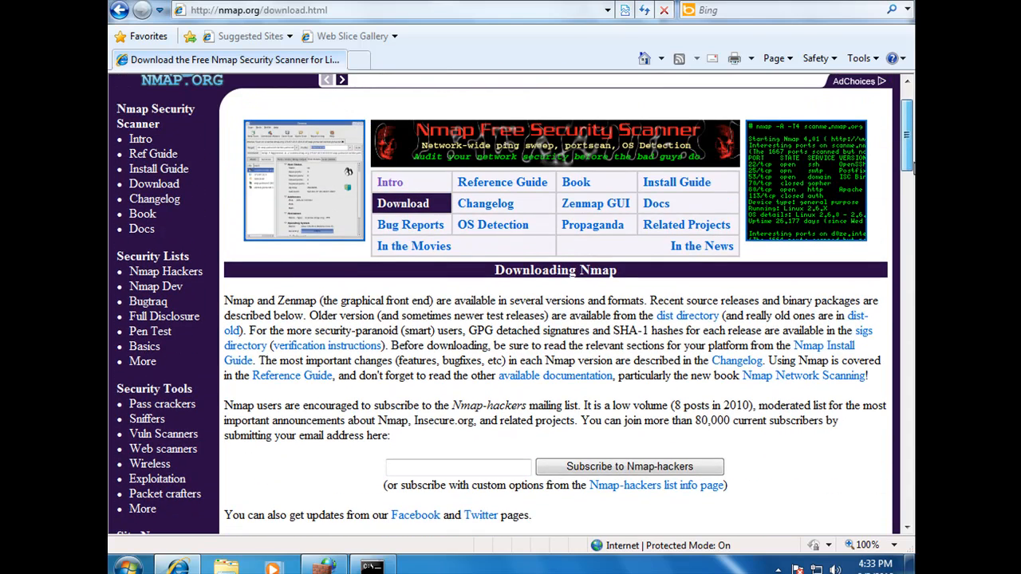
left_click(171, 185)
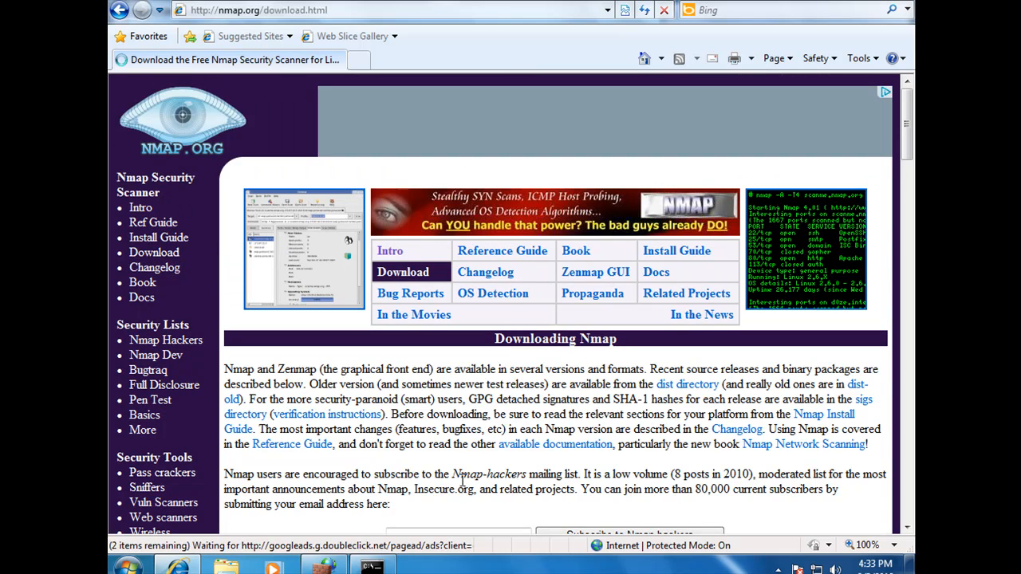
scroll(804, 442, "down", 2)
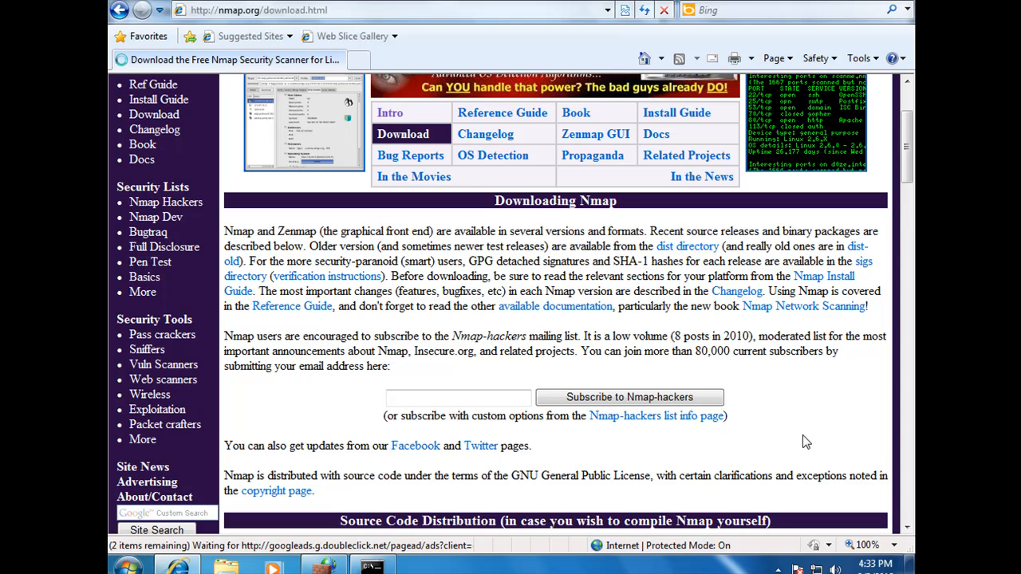
scroll(803, 437, "down", 3)
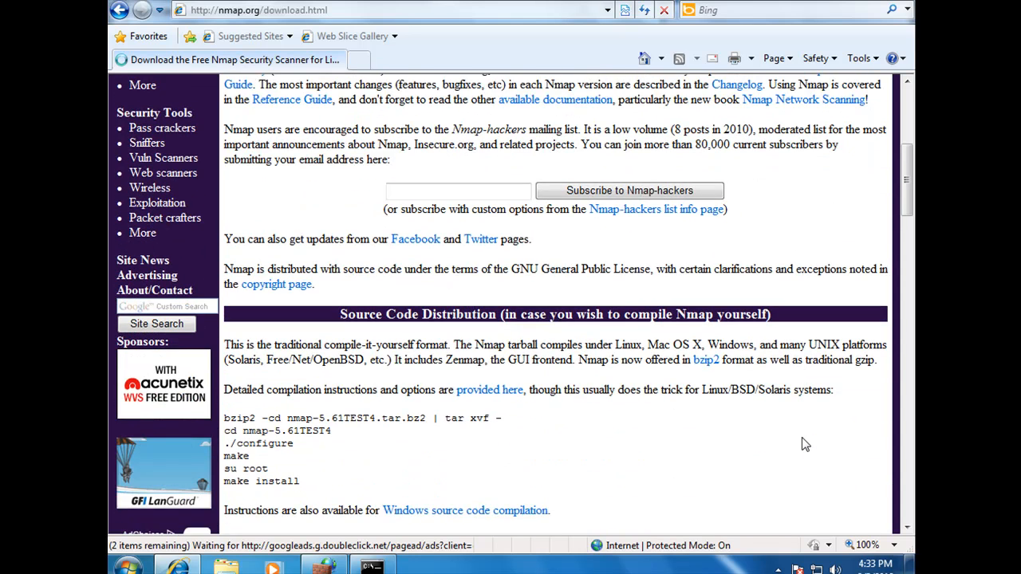
scroll(801, 437, "down", 2)
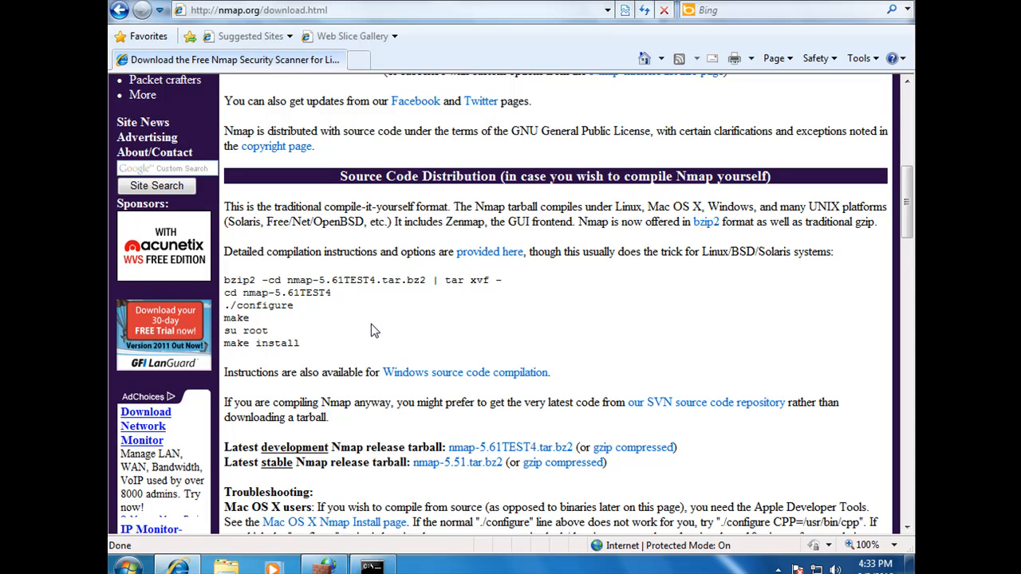
scroll(370, 327, "down", 1)
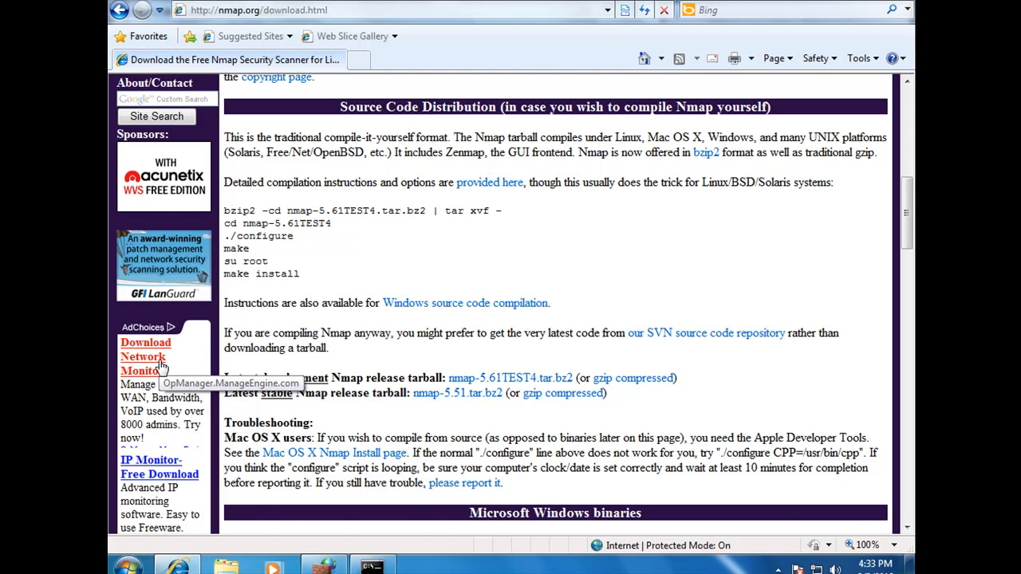
scroll(160, 364, "up", 5)
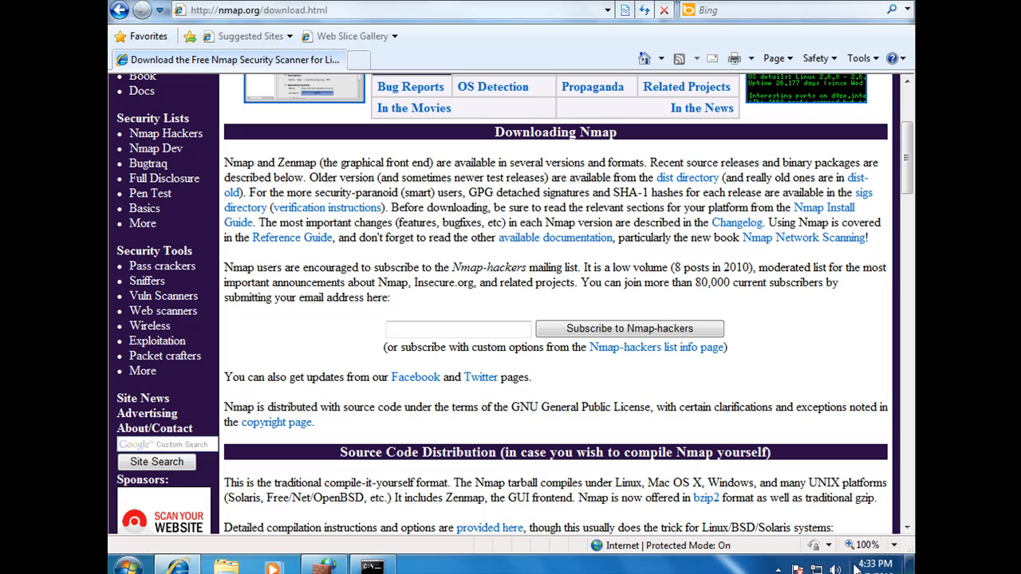
left_click(778, 568)
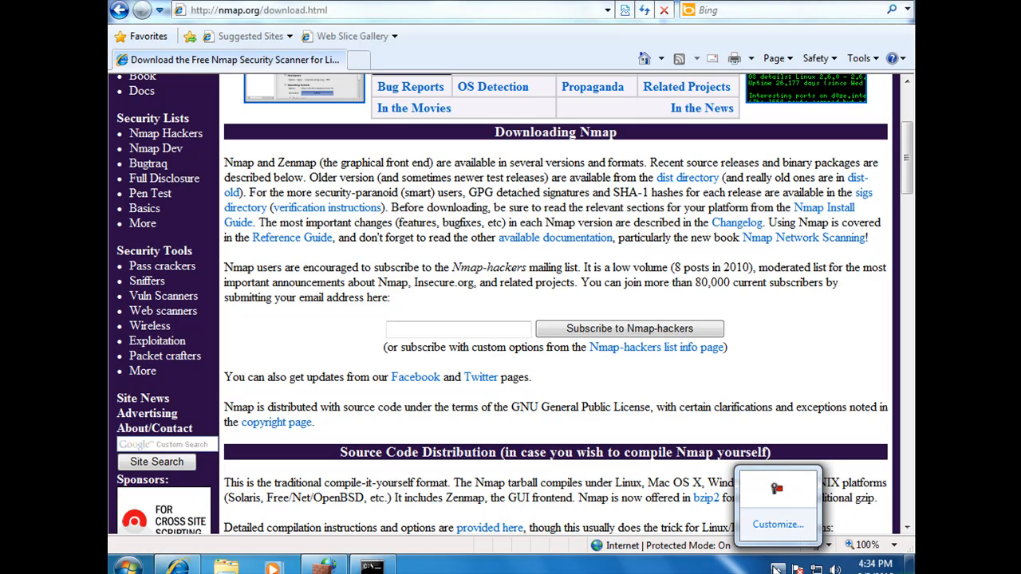
left_click(773, 485)
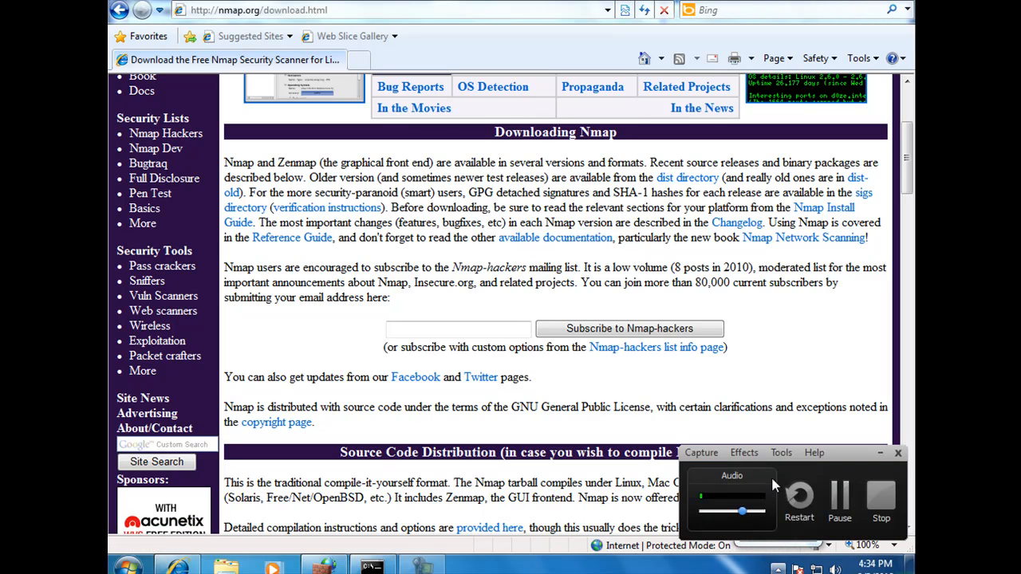
left_click(834, 496)
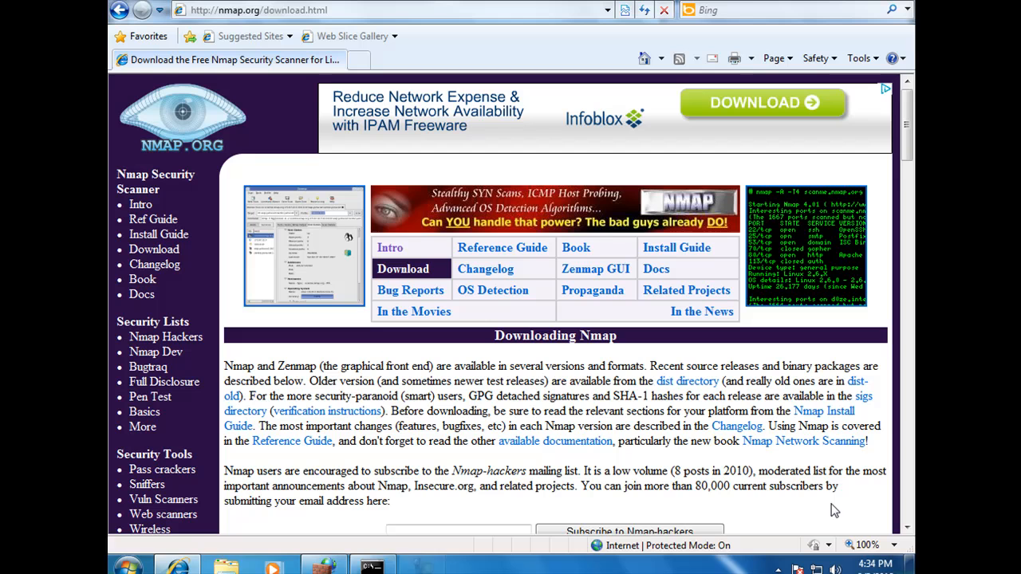
Open the Zenmap GUI page, view its first screenshot in full size and look through the page to the site navigation.
left_click(605, 275)
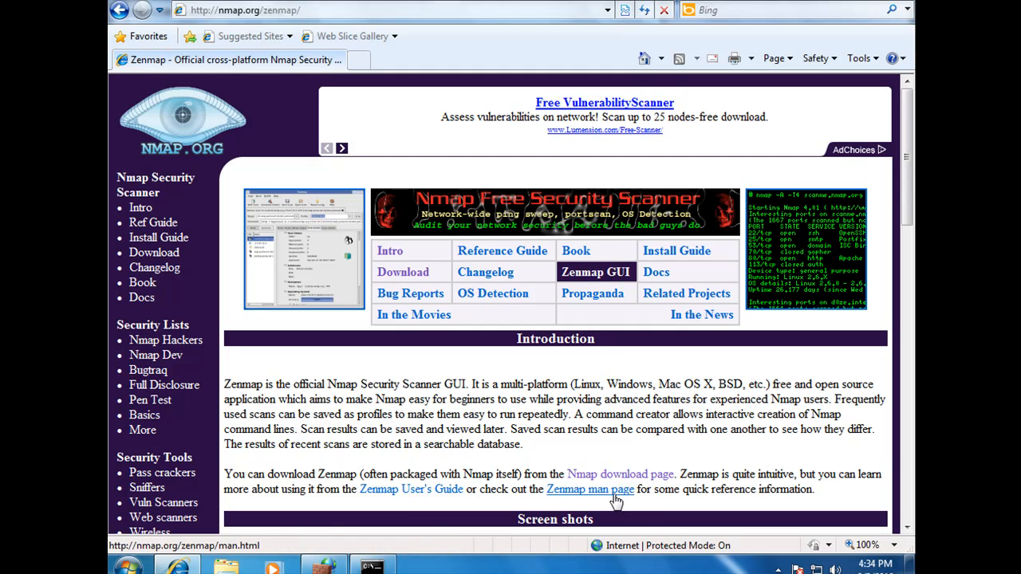
scroll(622, 495, "down", 5)
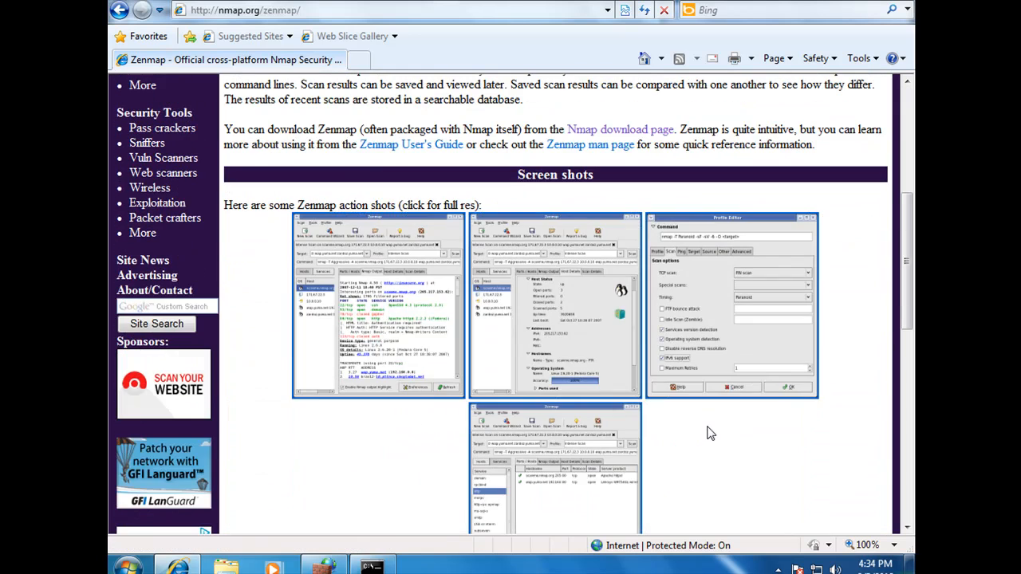
left_click(346, 296)
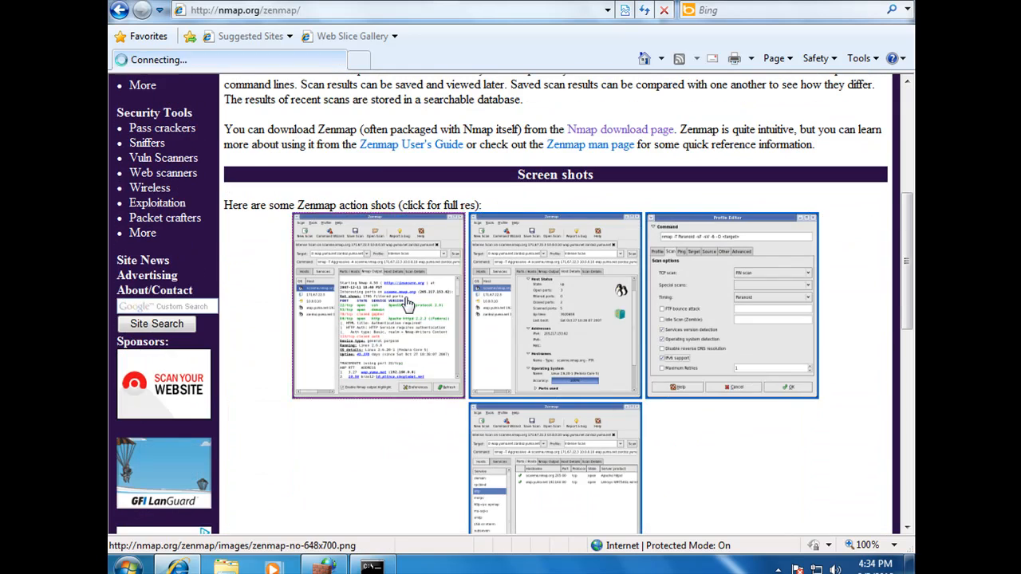
left_click(119, 10)
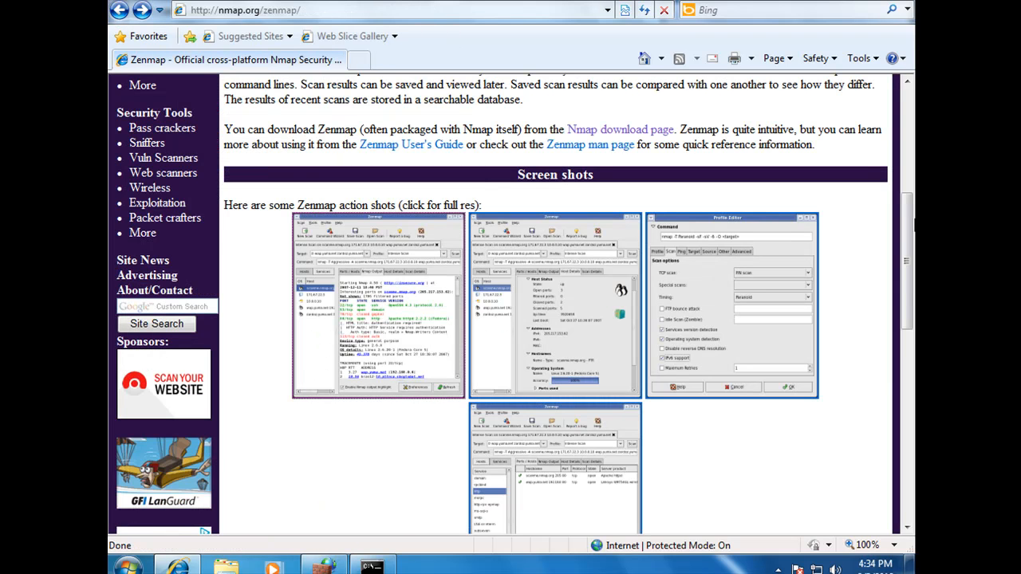
scroll(910, 223, "down", 4)
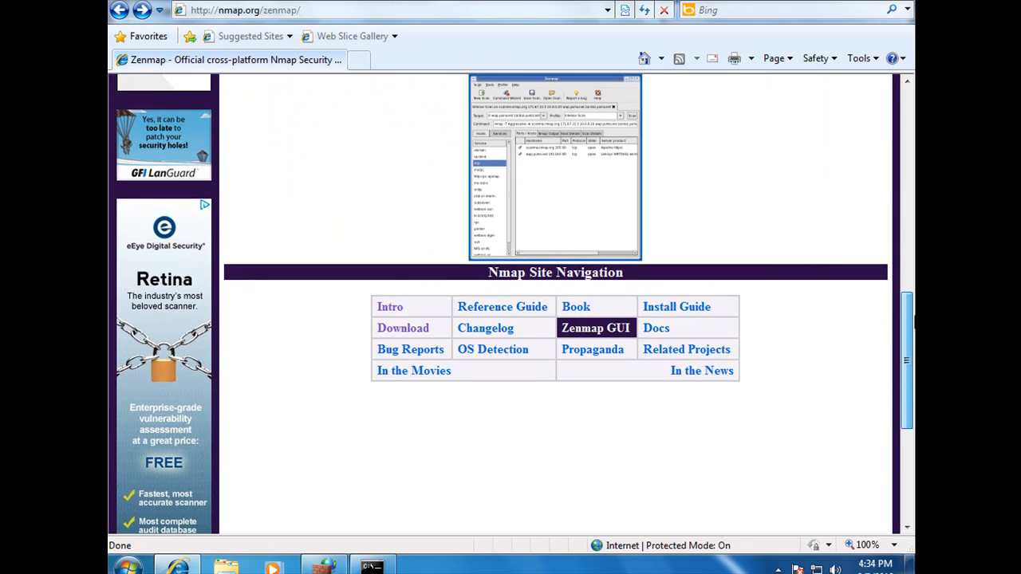
right_click(417, 331)
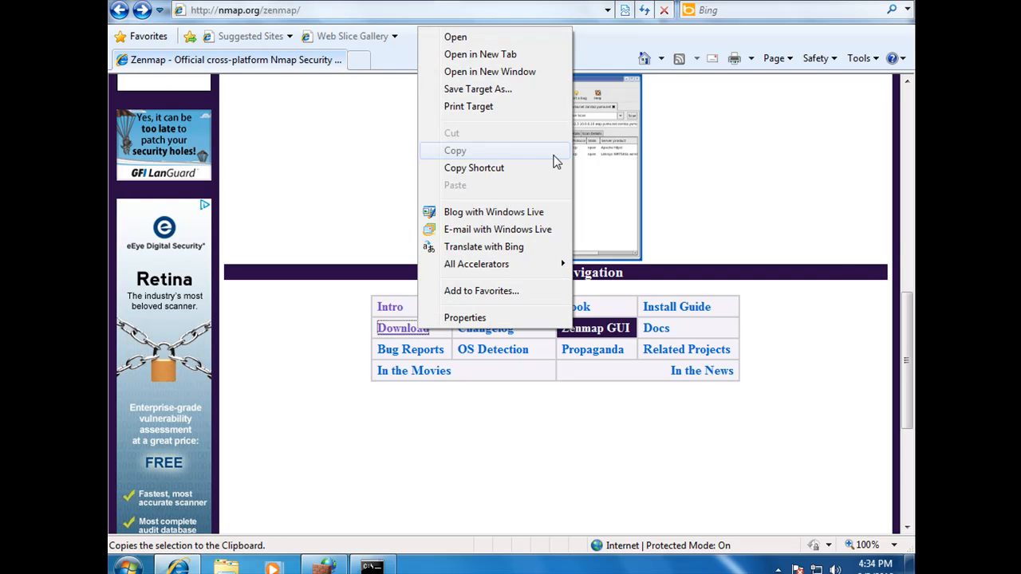
left_click(495, 89)
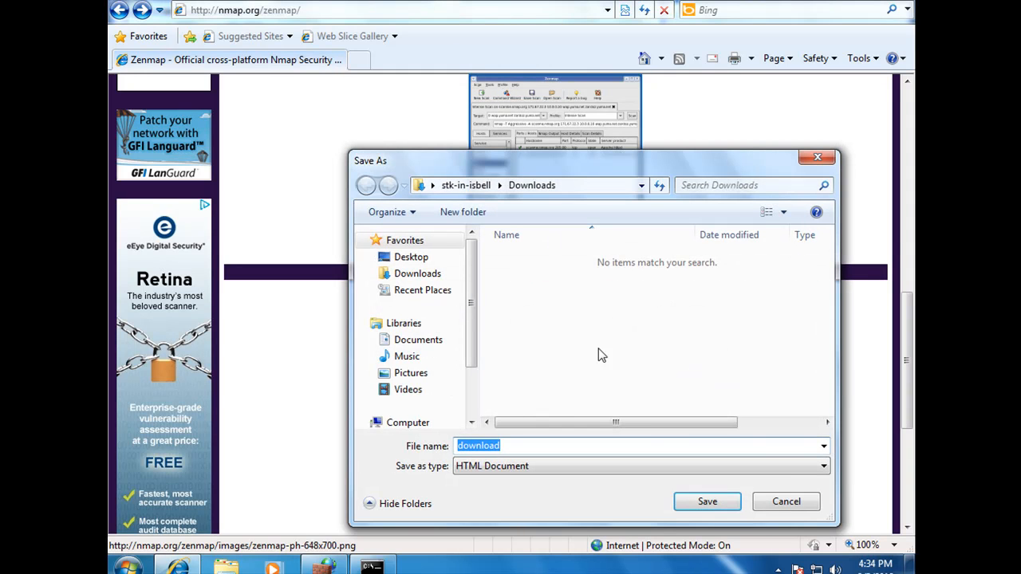
left_click(790, 501)
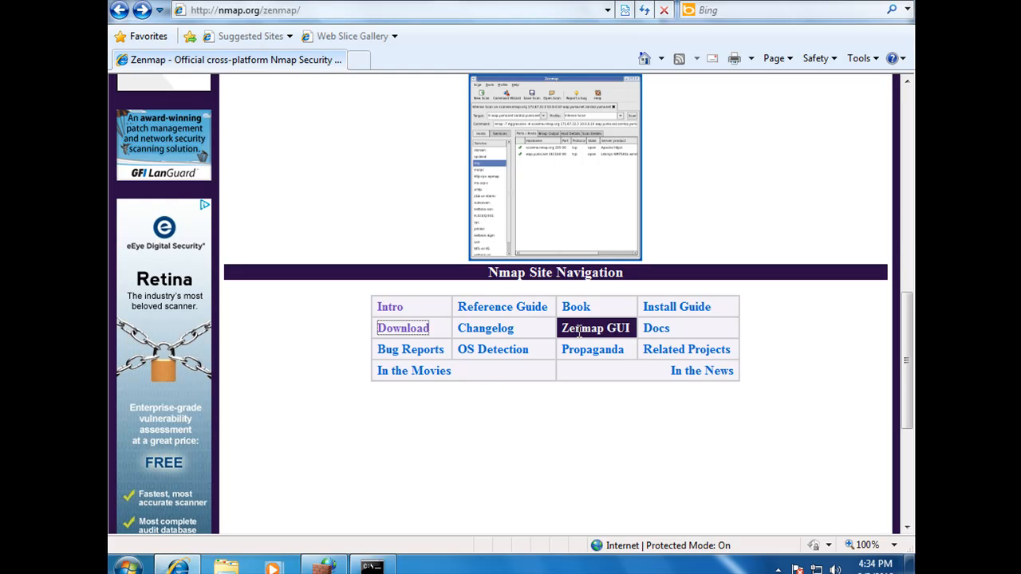
left_click_drag(910, 320, 892, 137)
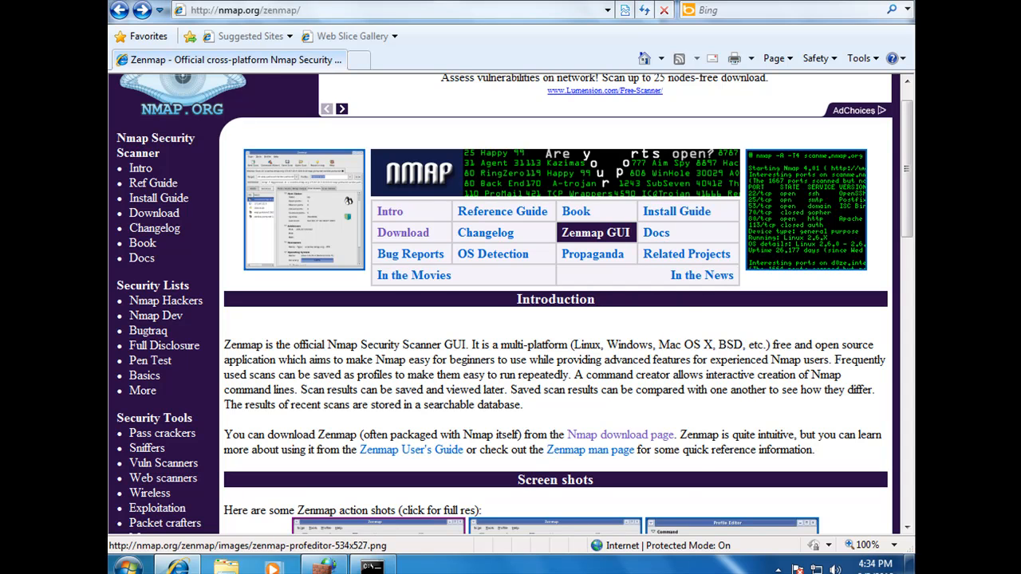
left_click(797, 569)
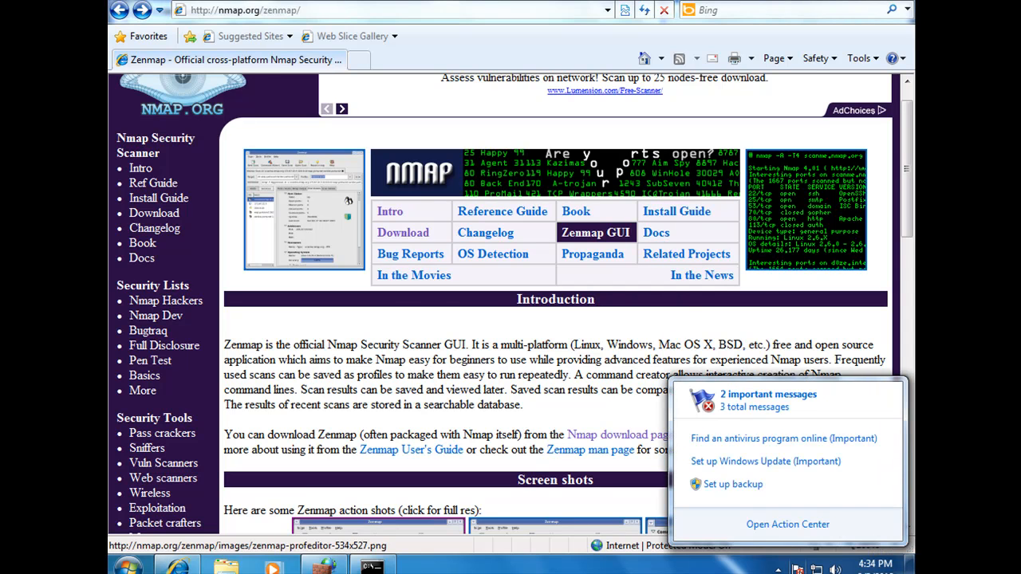
left_click(798, 569)
left_click(777, 569)
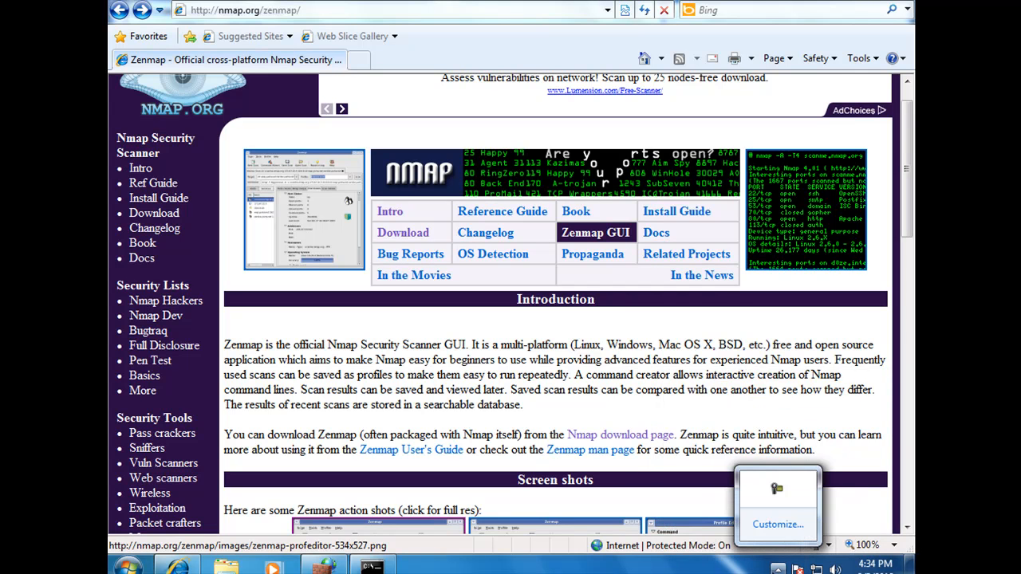
left_click(777, 488)
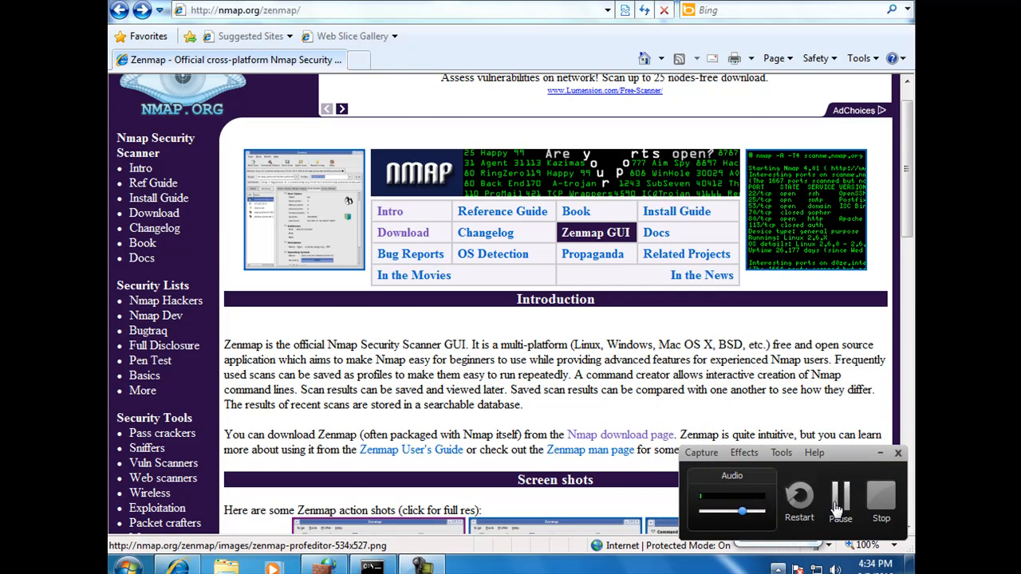
left_click(839, 493)
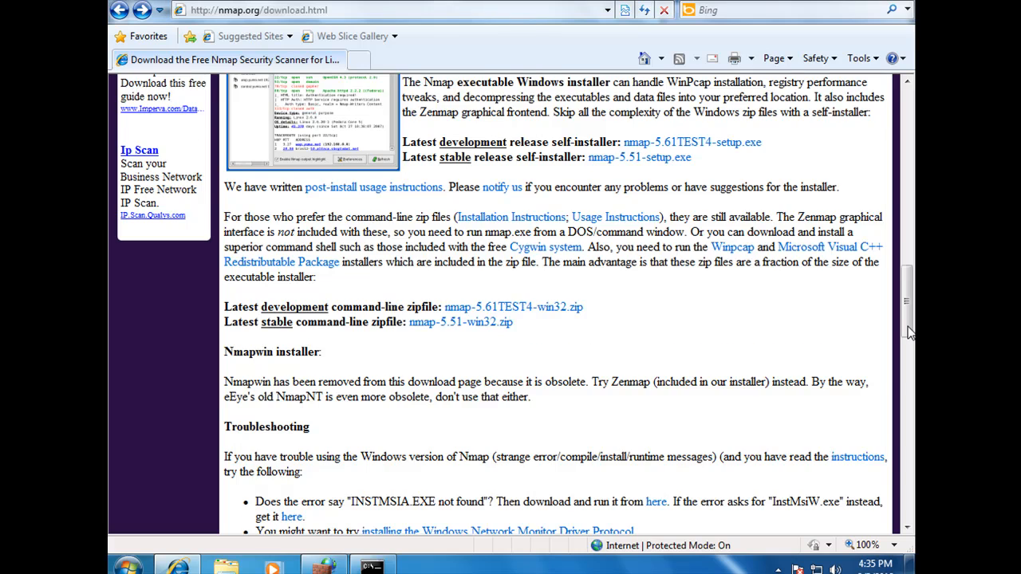
Reload the Nmap download page and save the latest stable command-line zipfile, nmap-5.51-win32.zip, to the desktop.
mouse_move(908, 327)
left_mouse_down()
mouse_move(908, 344)
mouse_move(902, 334)
left_mouse_up()
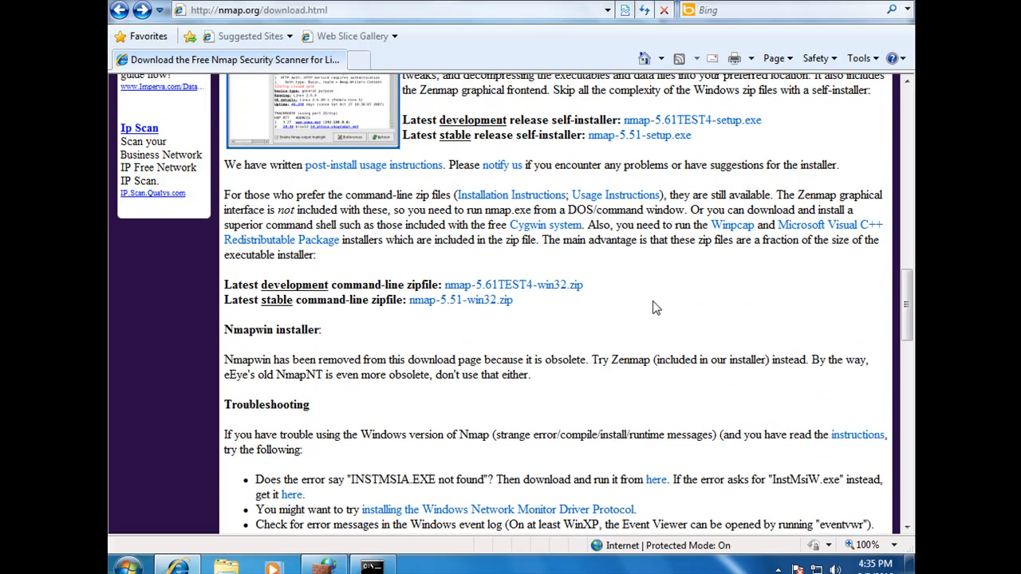
left_click_drag(908, 283, 907, 104)
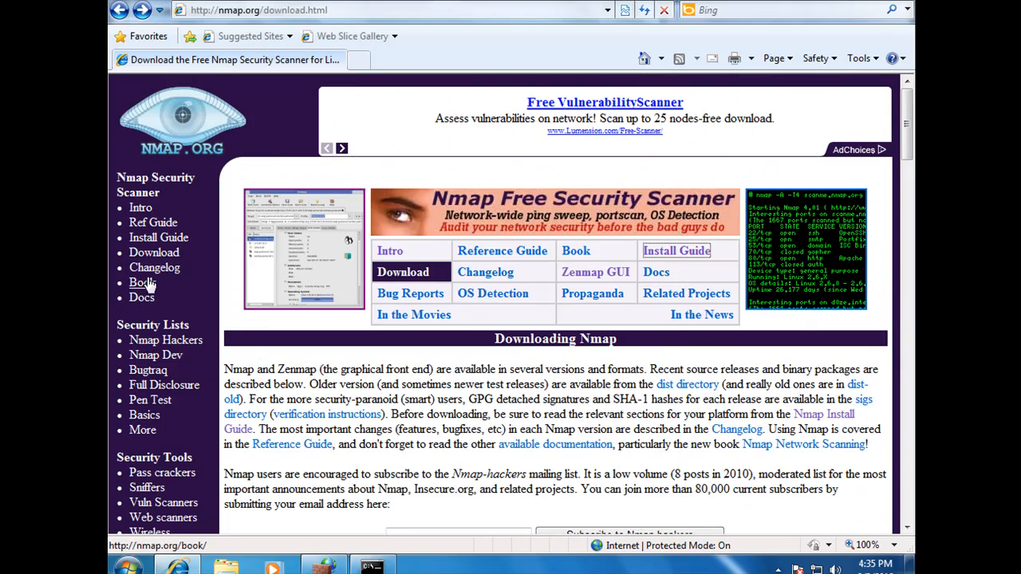
left_click(159, 254)
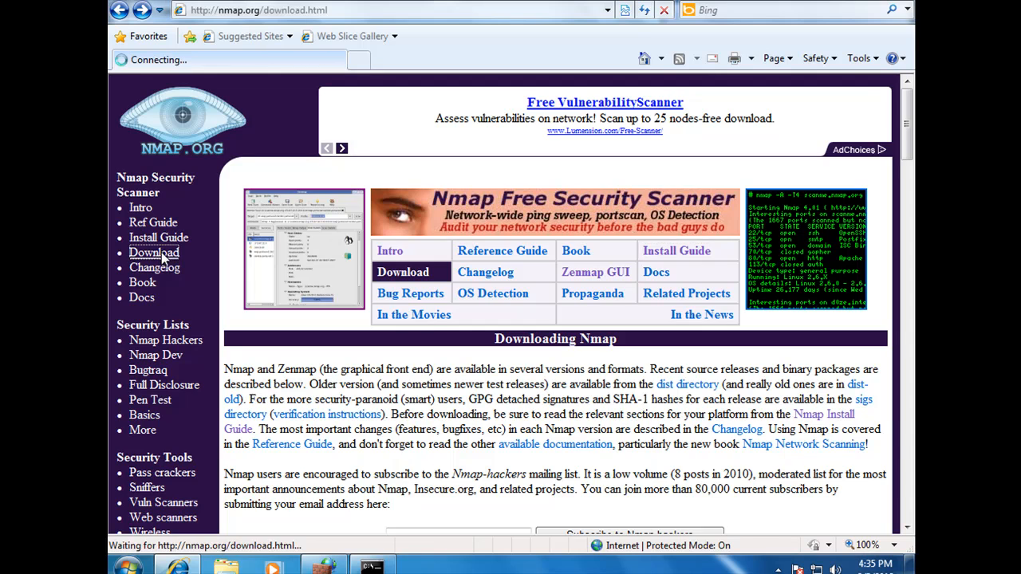
left_click_drag(909, 118, 893, 295)
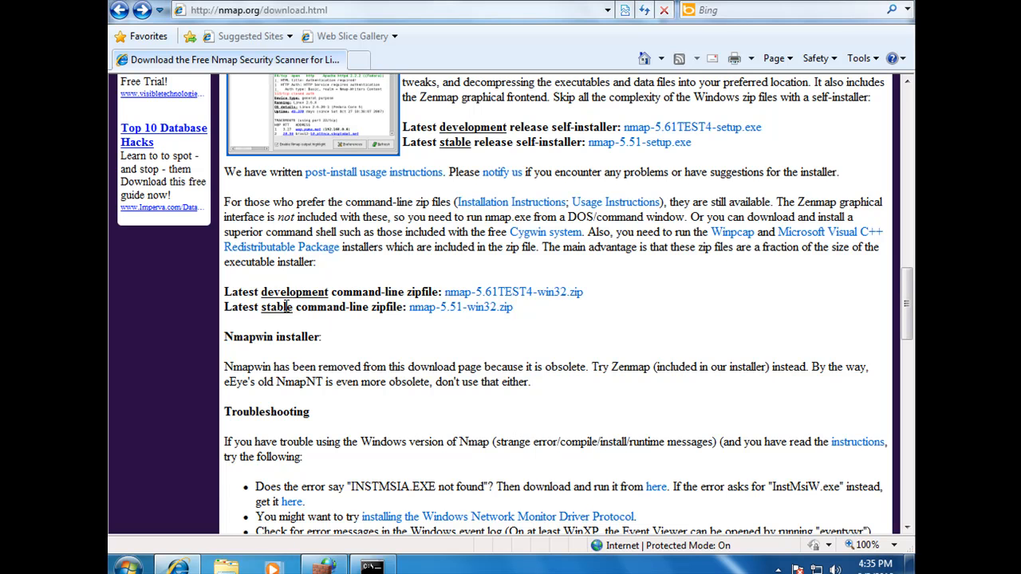
left_click(492, 313)
left_click(558, 281)
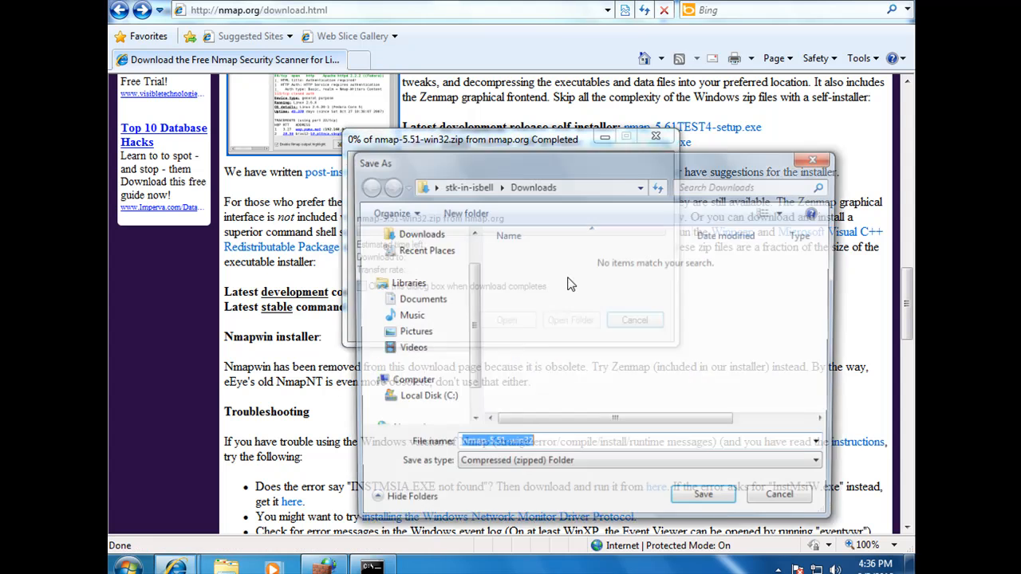
left_click(412, 258)
left_click(704, 502)
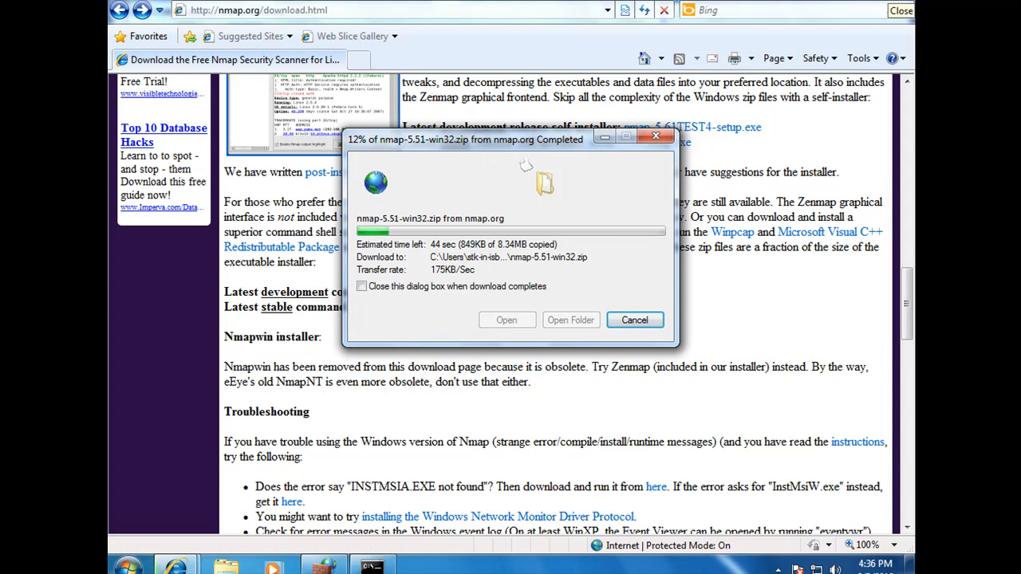
Locate the stable self-installer nmap-5.51-setup.exe under Microsoft Windows binaries and check the progress of the zip download.
left_click_drag(908, 323, 910, 291)
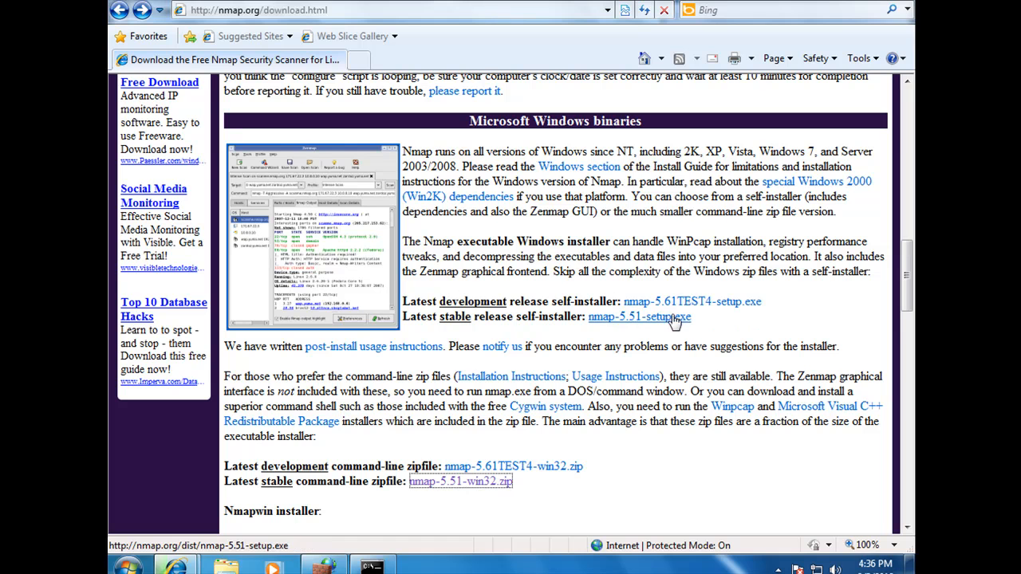
mouse_move(175, 567)
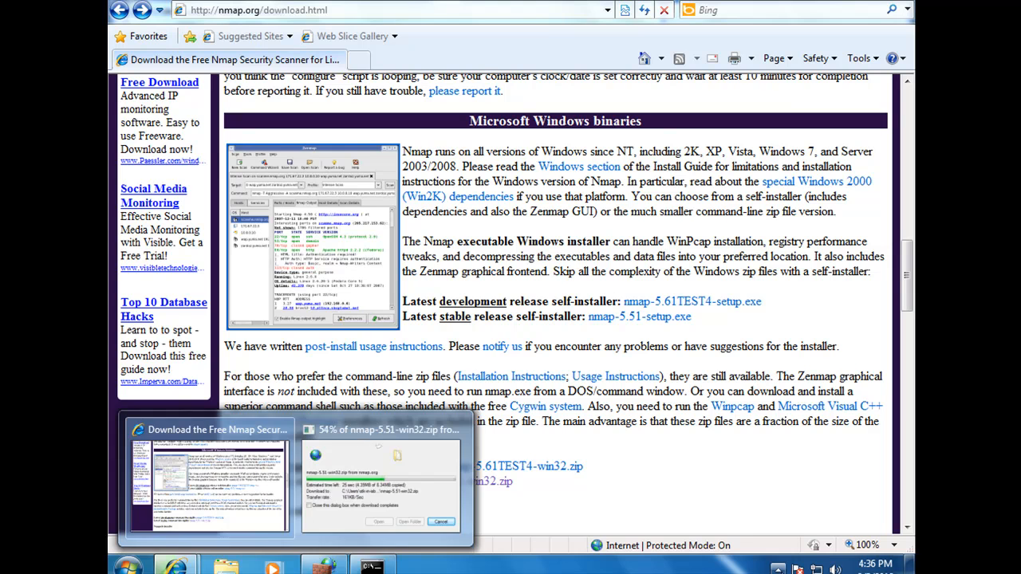
left_click(778, 569)
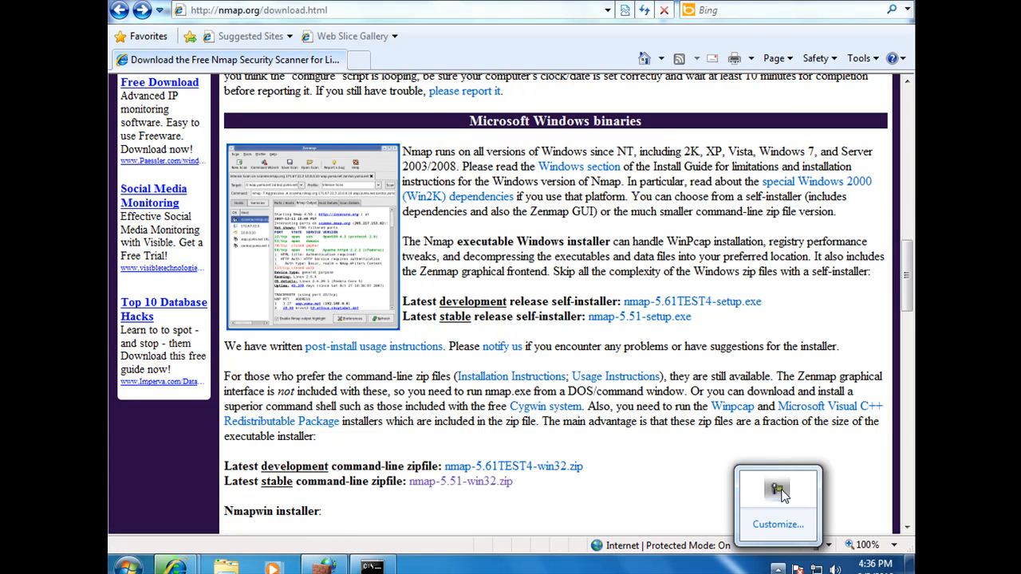
left_click(777, 491)
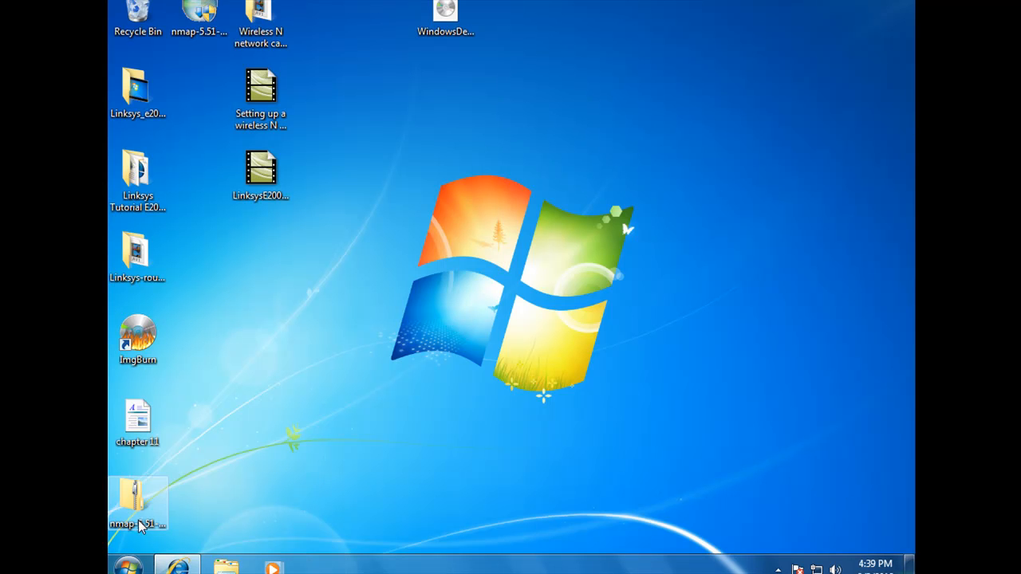
Move the downloaded nmap-5.51-win32 zip and the nmap-5.51-setup installer next to each other in the middle of the desktop.
left_click_drag(133, 520, 319, 274)
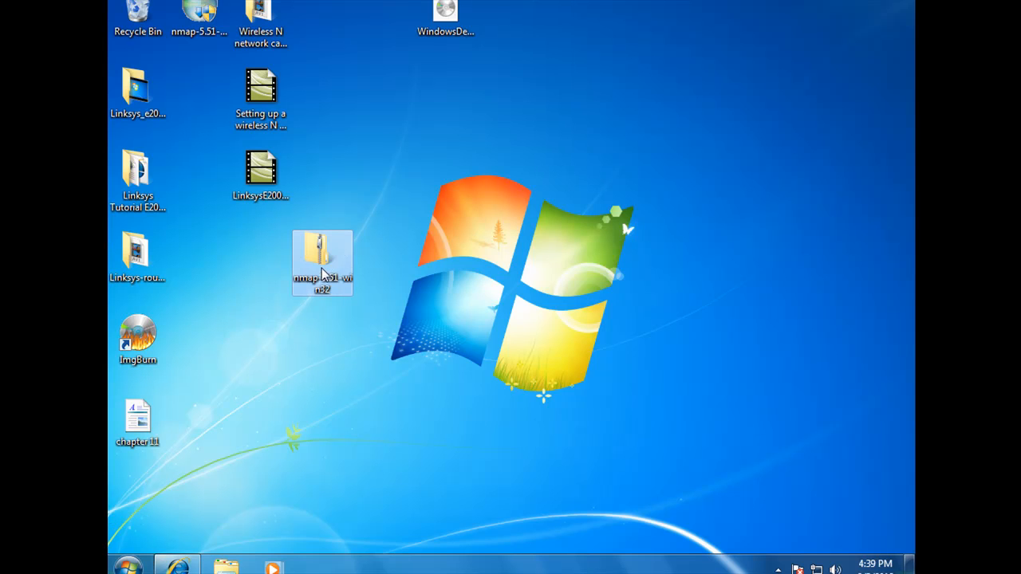
left_click_drag(207, 22, 450, 255)
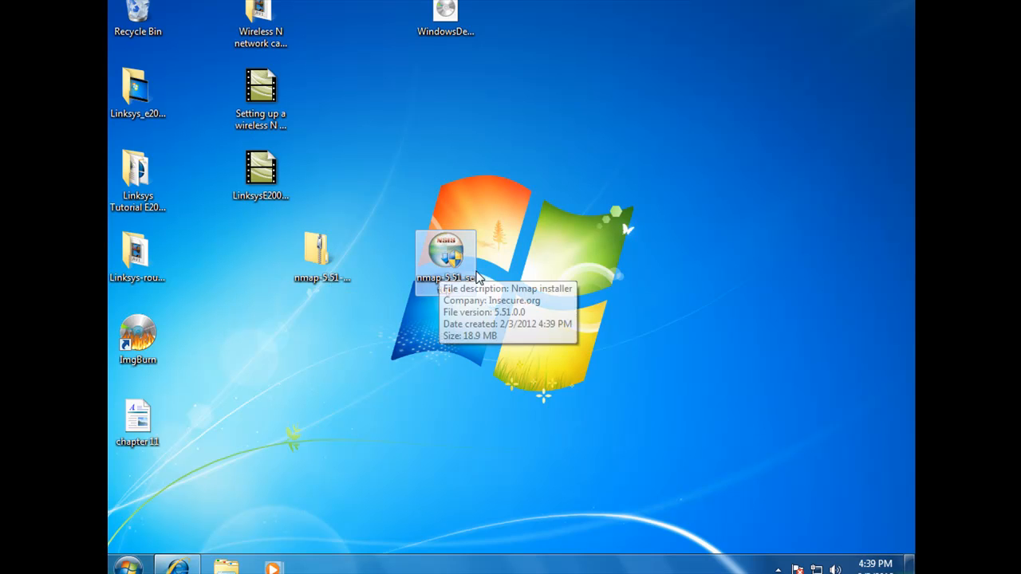
Run the nmap-5.51 setup file as administrator, accept the license and start the installation with all default components.
double_click(446, 263)
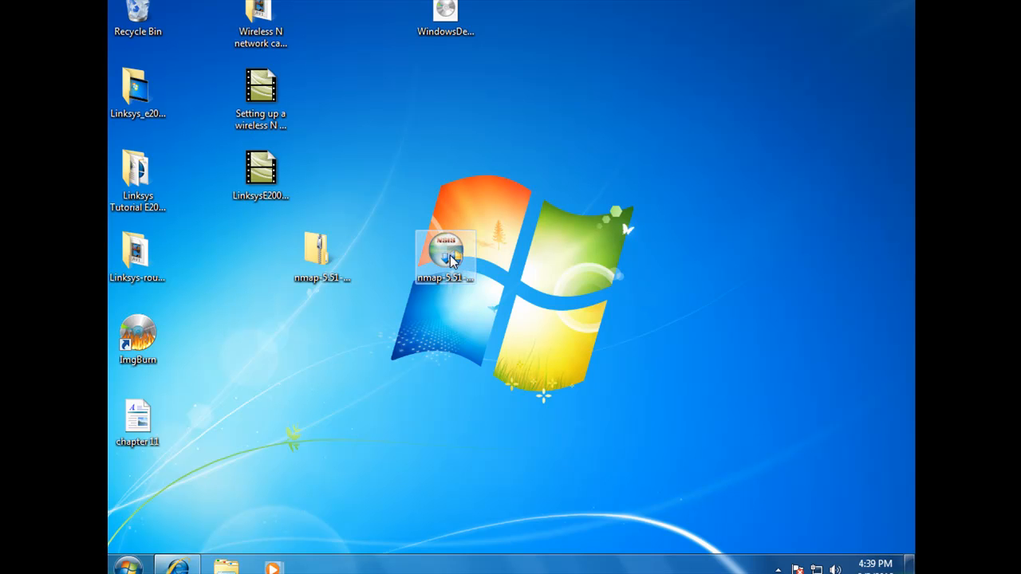
left_click_drag(450, 260, 409, 198)
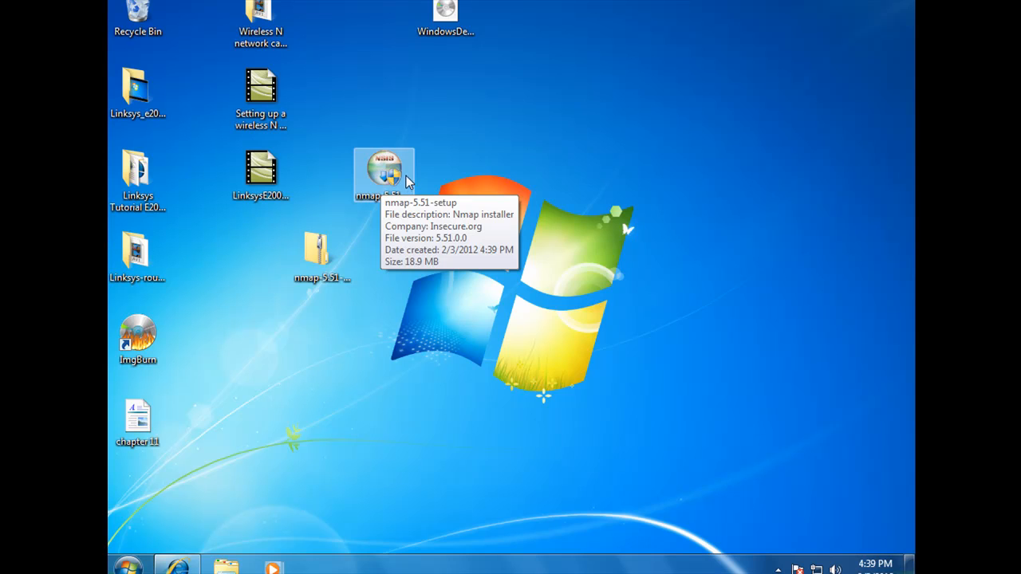
right_click(399, 175)
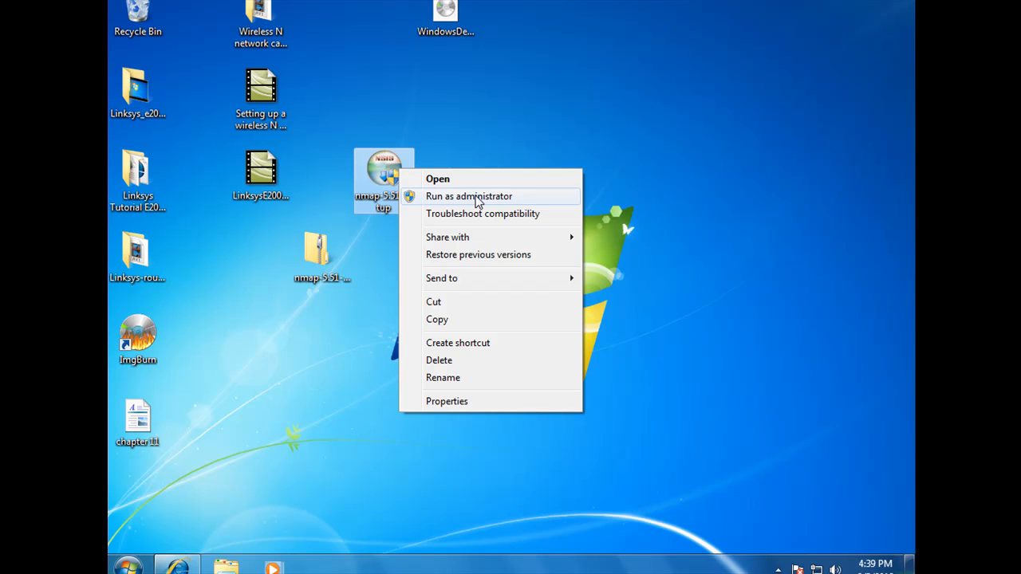
left_click(468, 198)
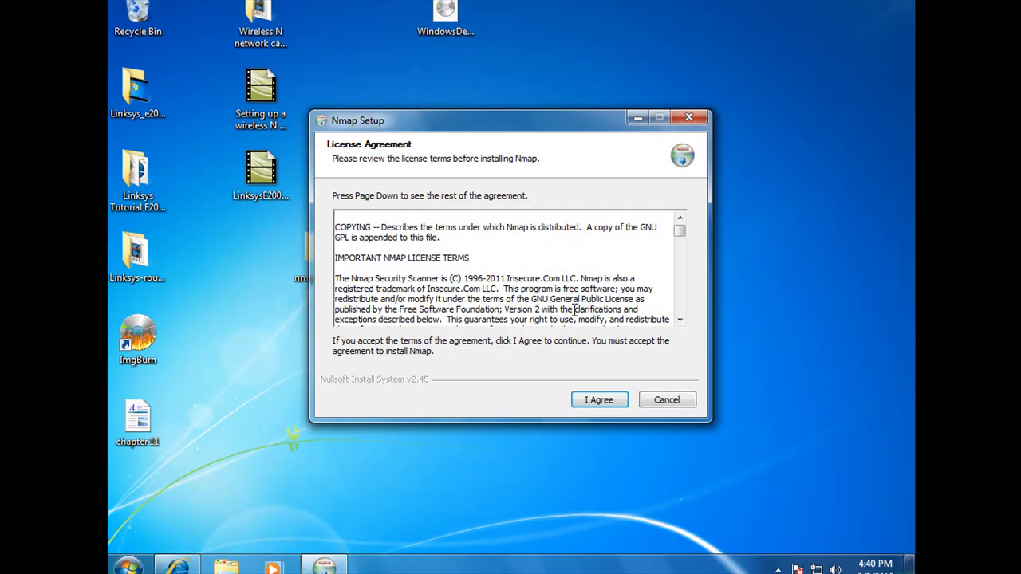
left_click(593, 407)
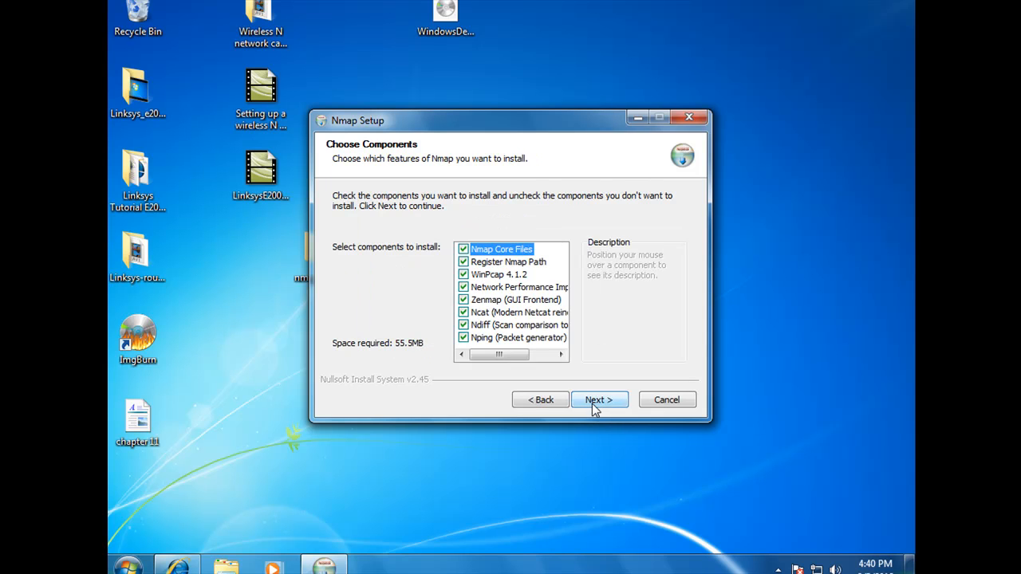
left_click(592, 404)
left_click(598, 403)
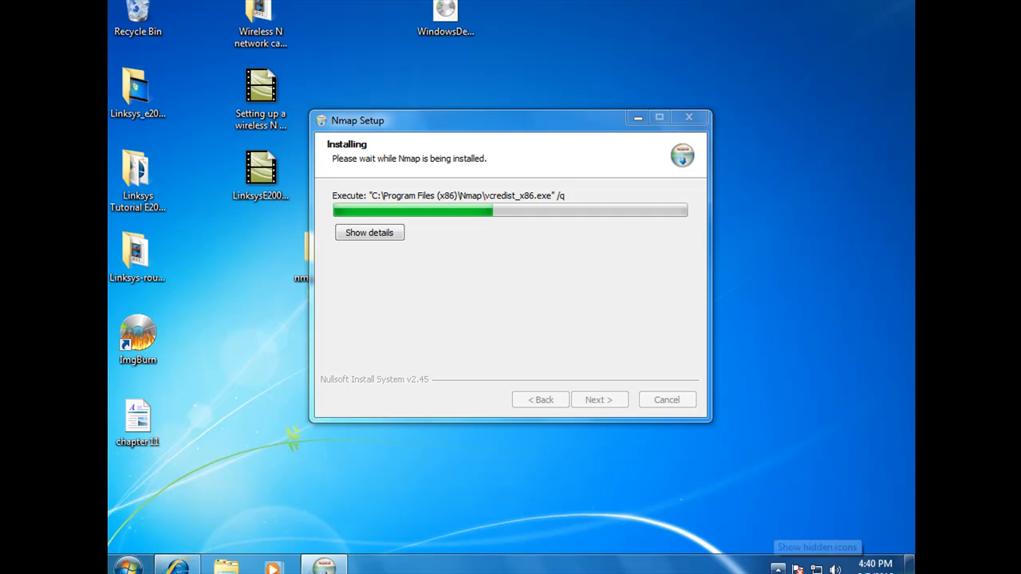
left_click(778, 568)
left_click(770, 483)
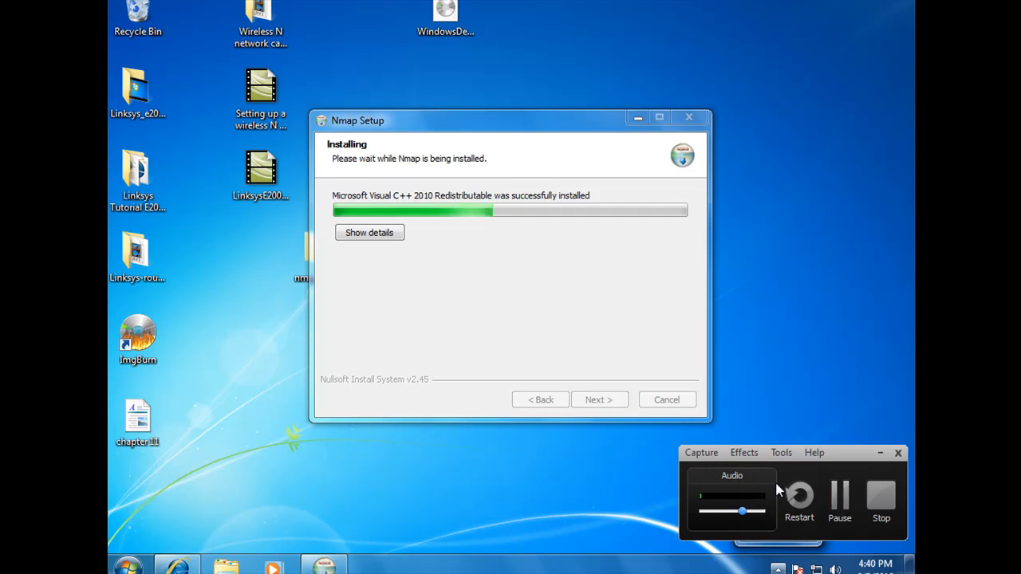
left_click(898, 452)
left_click(822, 510)
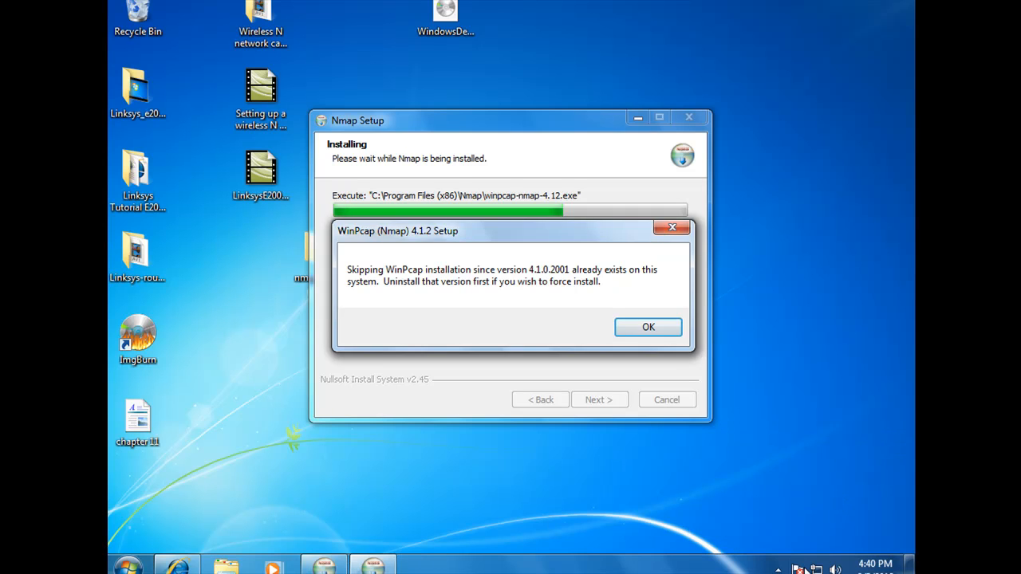
left_click(778, 568)
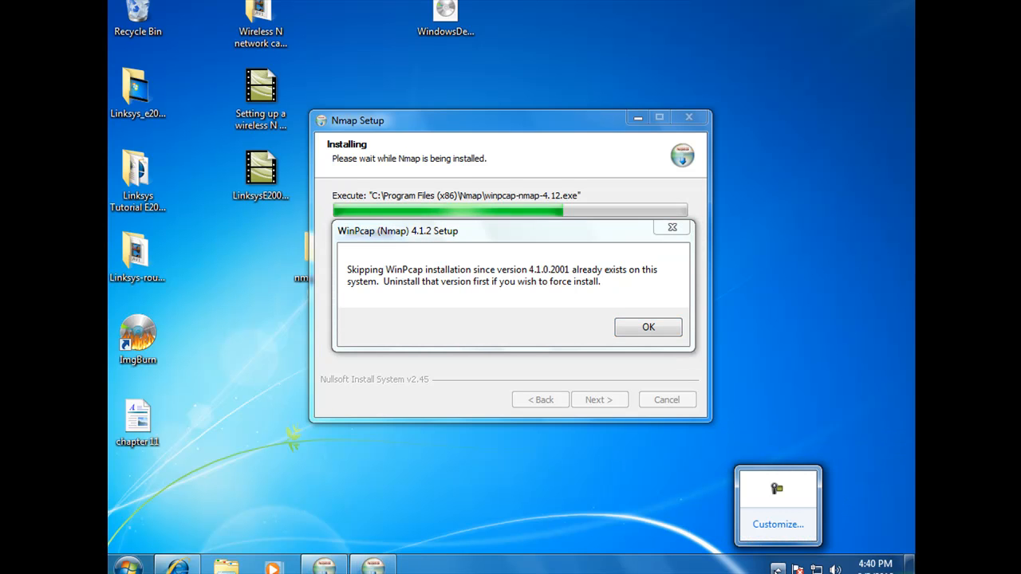
left_click(655, 343)
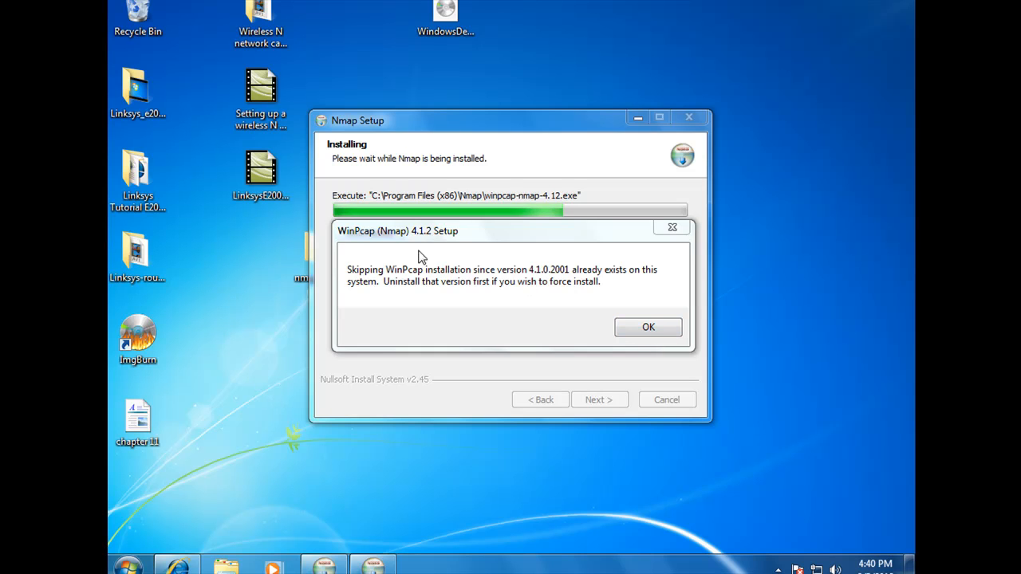
Acknowledge the WinPcap setup message and finish the Nmap setup, keeping both the Start Menu Folder and Desktop Icon shortcuts.
left_click(666, 327)
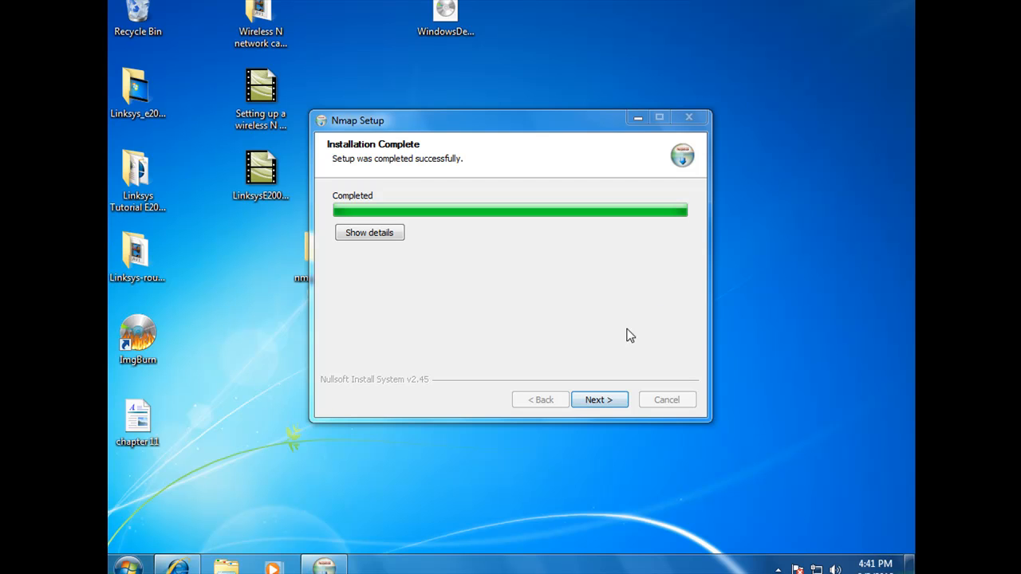
left_click(597, 395)
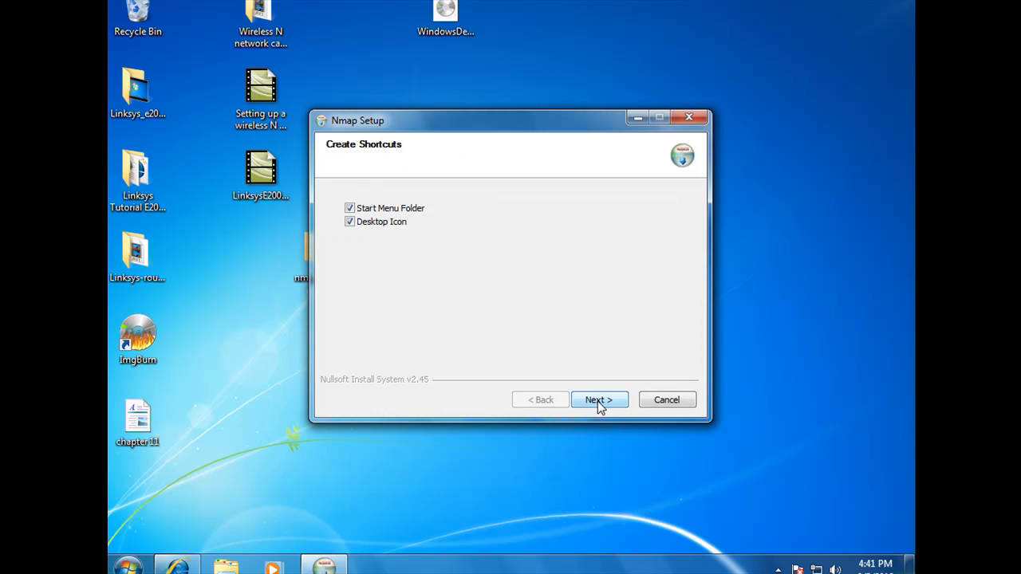
left_click(598, 402)
left_click(599, 401)
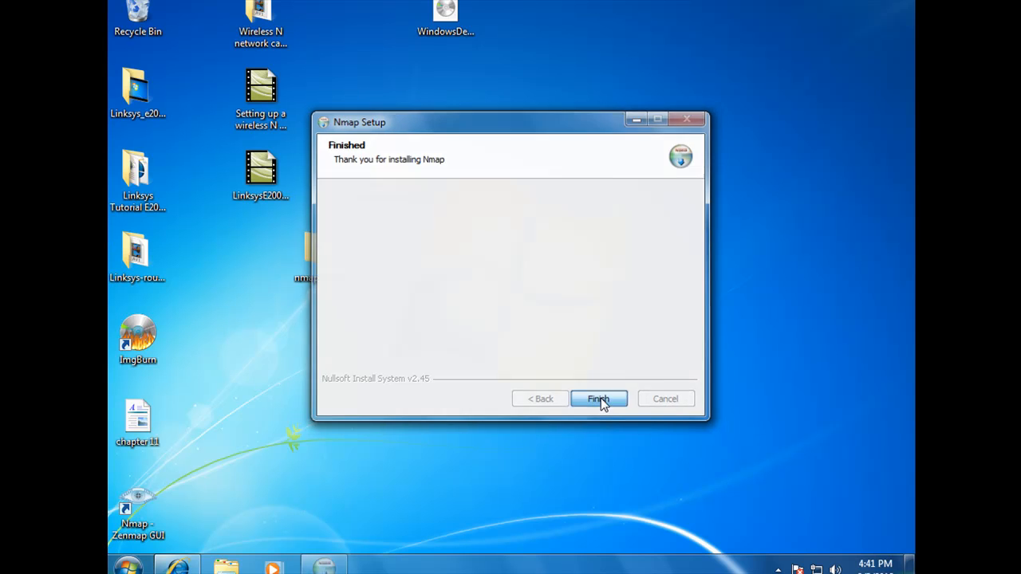
Move the new Zenmap GUI shortcut to the middle of the desktop, open Zenmap maximized and run an Intense scan without a target.
left_click_drag(146, 517, 507, 267)
double_click(509, 267)
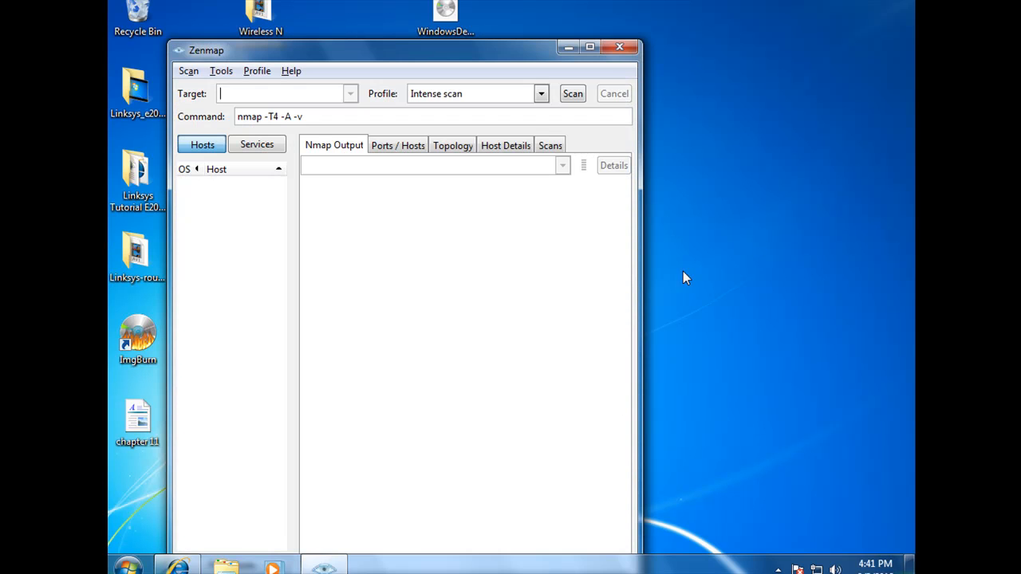
left_click(590, 47)
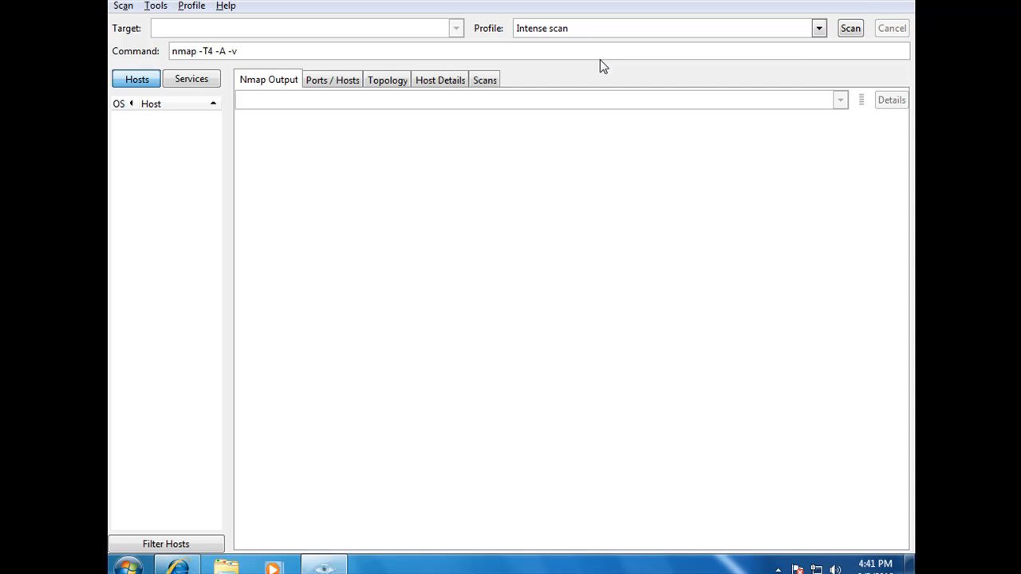
left_click(852, 30)
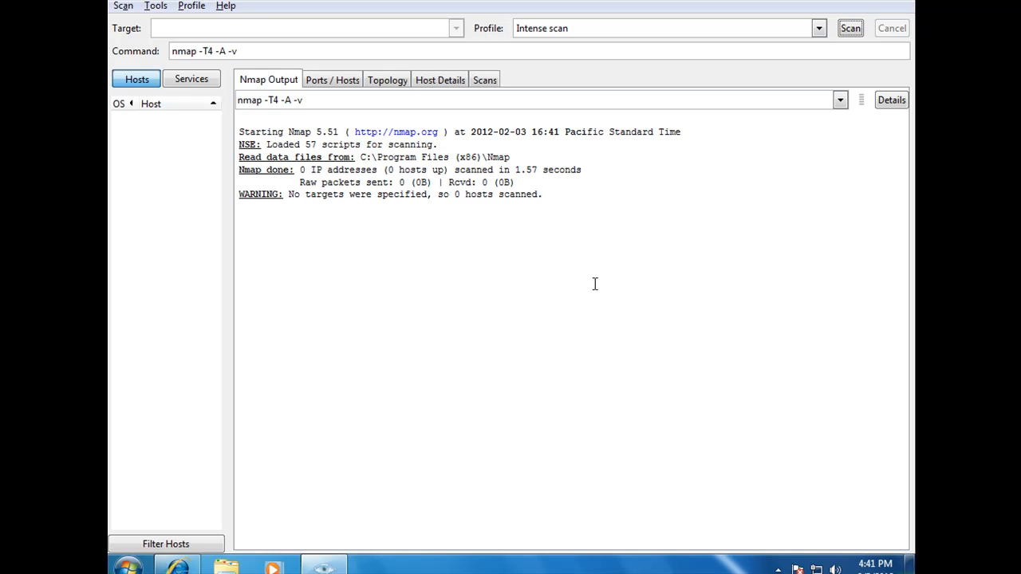
left_click(180, 32)
Open a Command Prompt and run the hostname command.
left_click(127, 565)
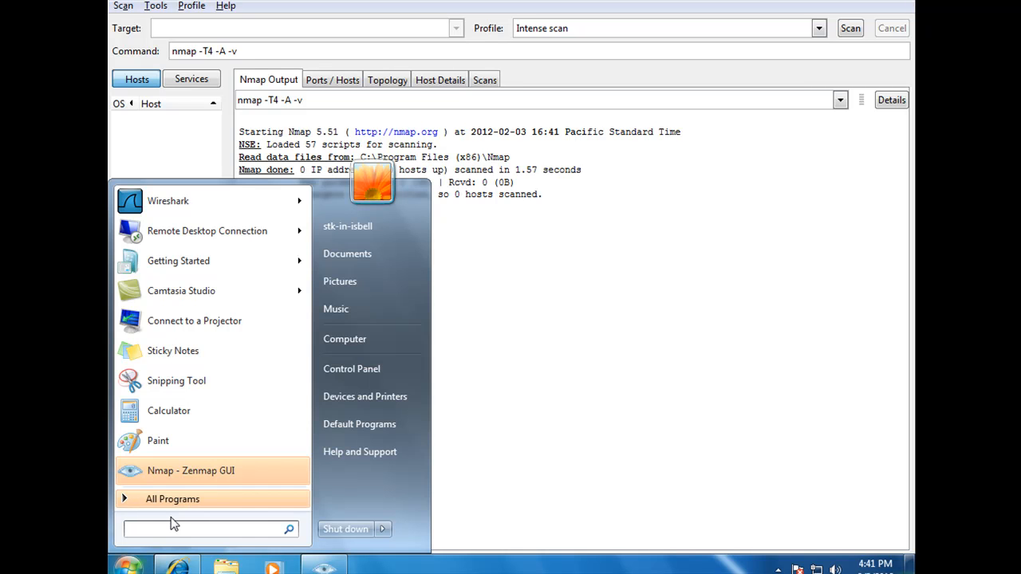
type("cmd")
key("Return")
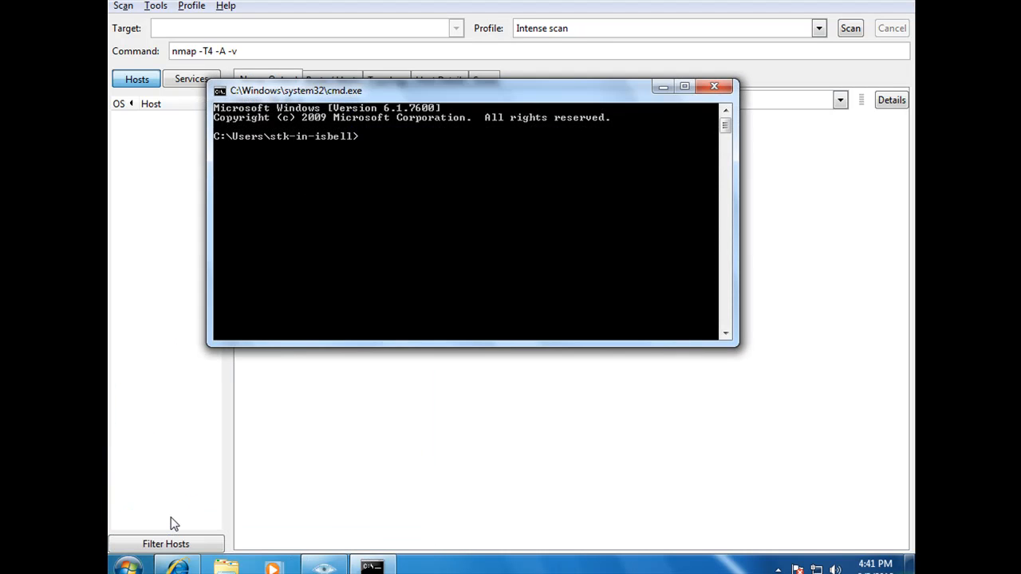
type("hostnam")
type("e")
key("Return")
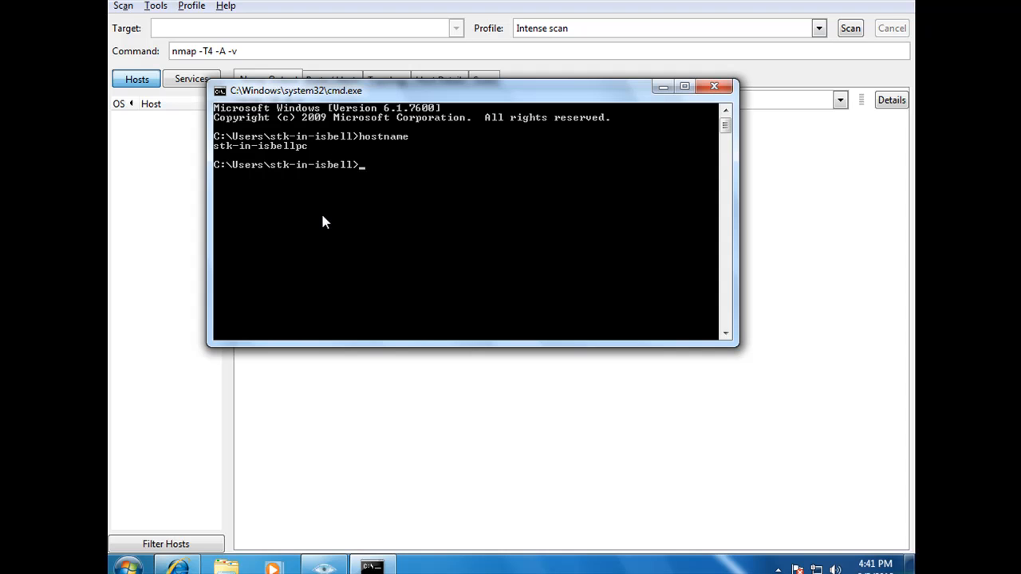
left_click(220, 92)
mouse_move(258, 227)
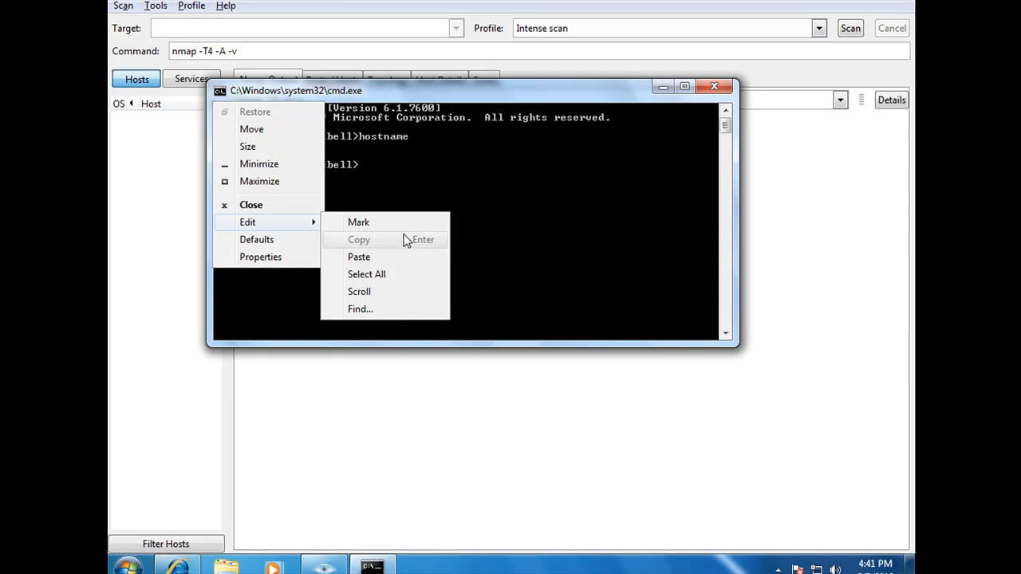
left_click(421, 130)
Mark the computer name in the hostname output and copy it.
left_click(223, 91)
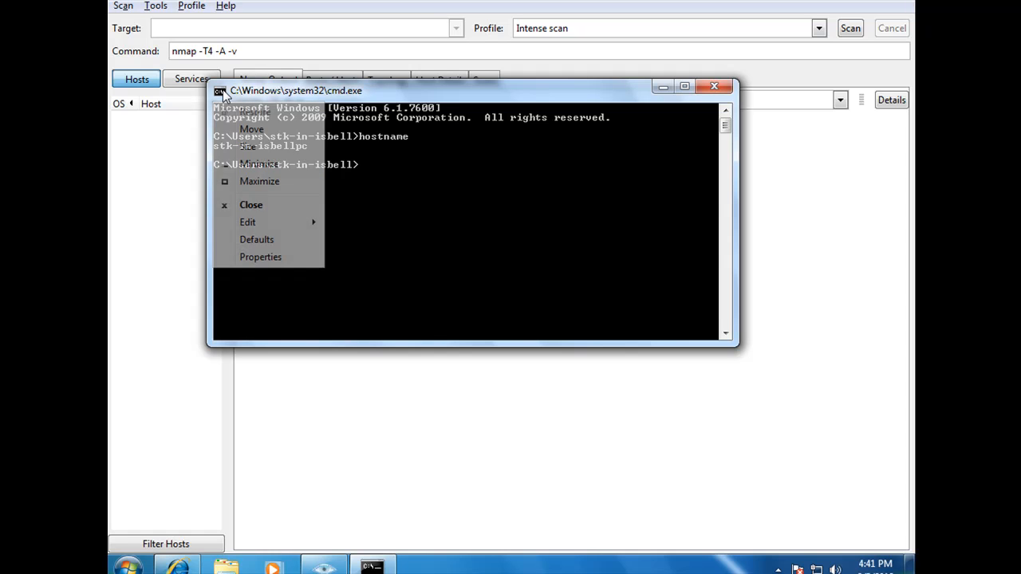
mouse_move(258, 227)
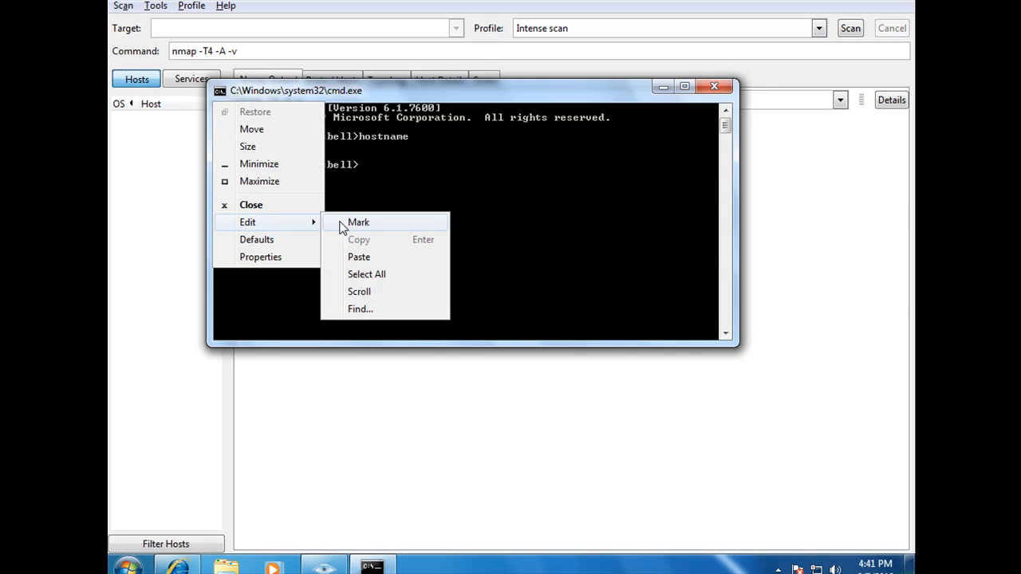
left_click(363, 227)
left_click(216, 147)
left_click_drag(215, 151, 304, 156)
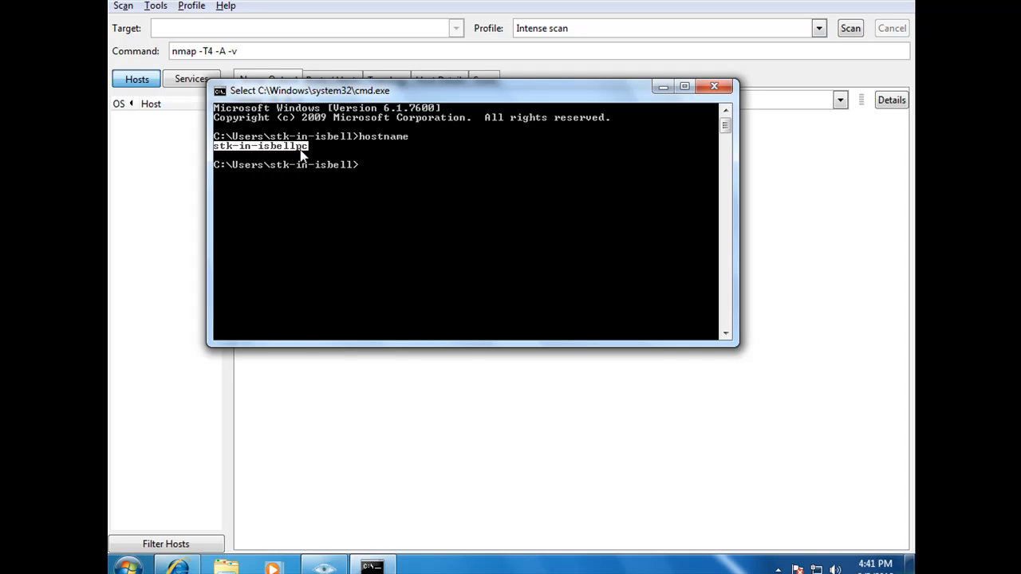
left_click(220, 91)
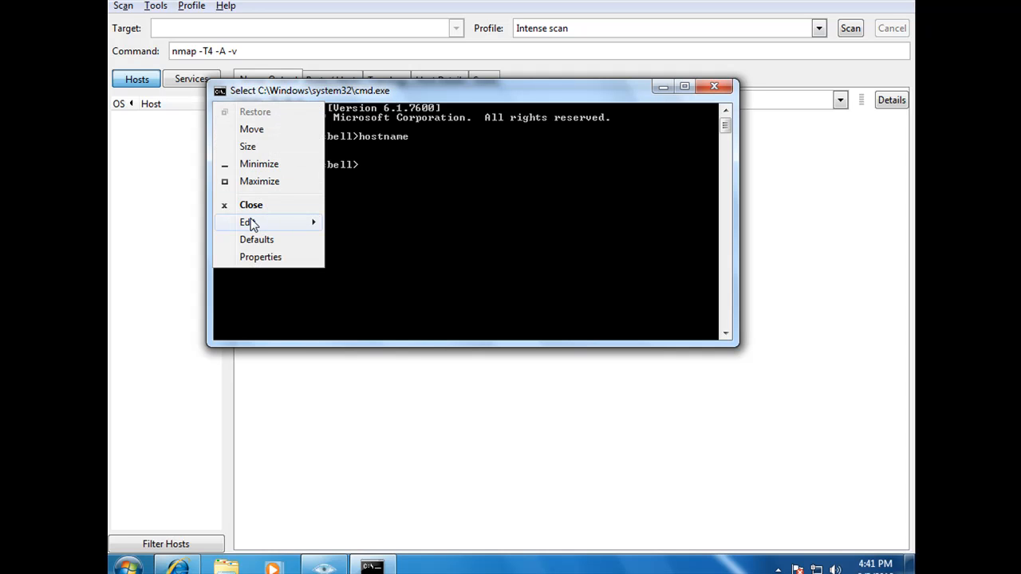
mouse_move(249, 222)
left_click(409, 242)
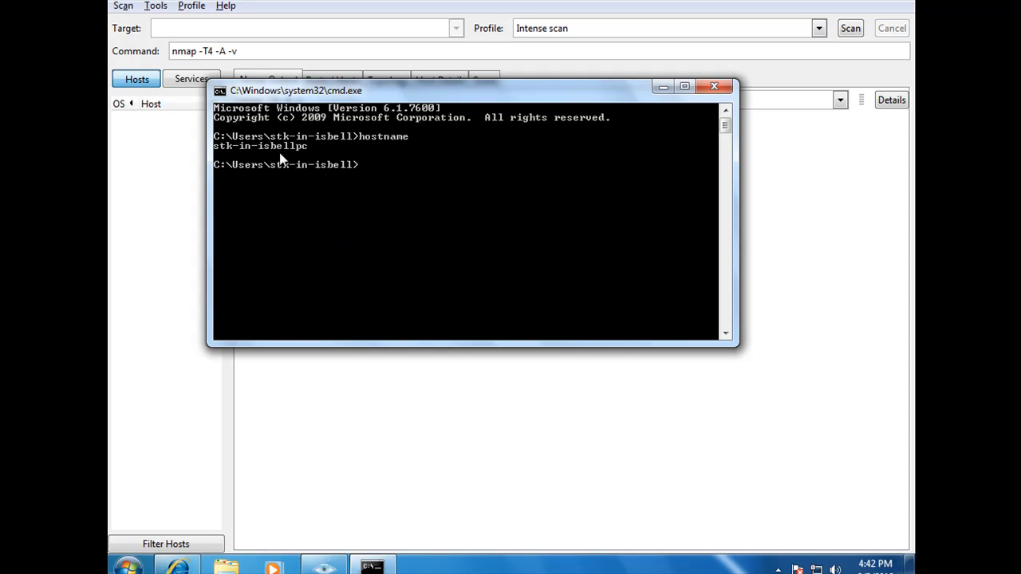
Paste the copied computer name as the Zenmap target and run an Intense scan on it.
left_click_drag(420, 91, 432, 252)
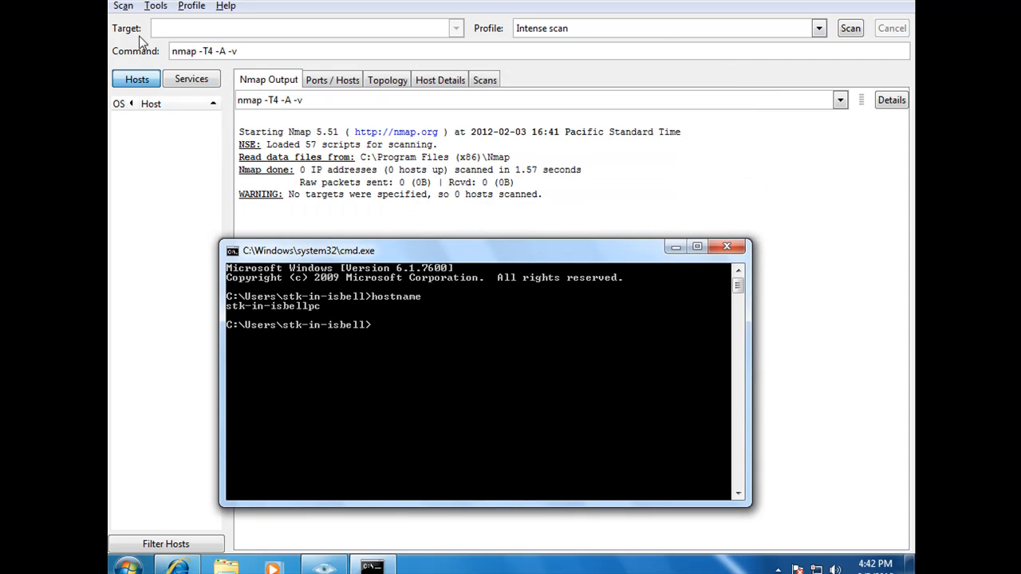
left_click(172, 28)
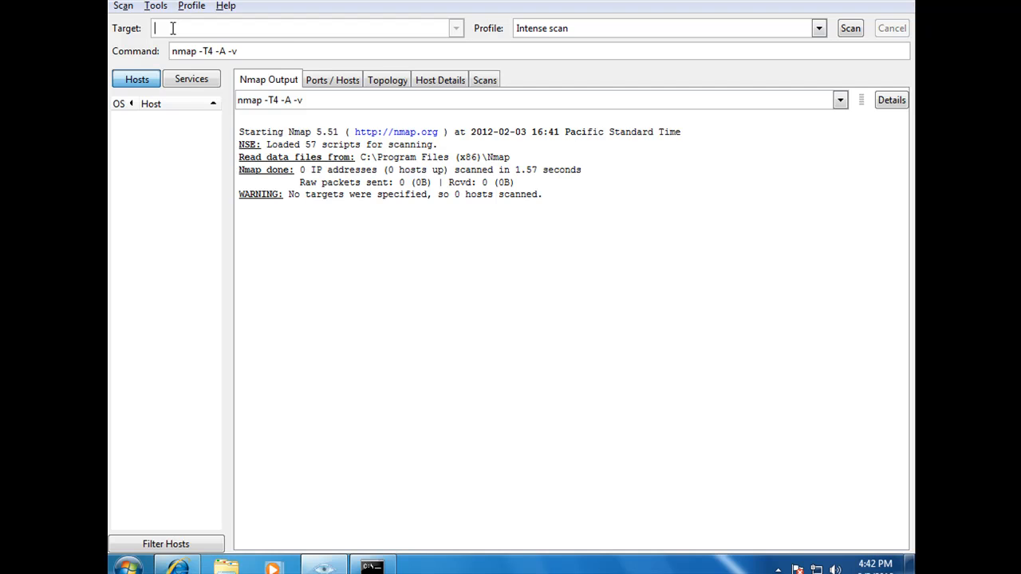
key("ctrl+v")
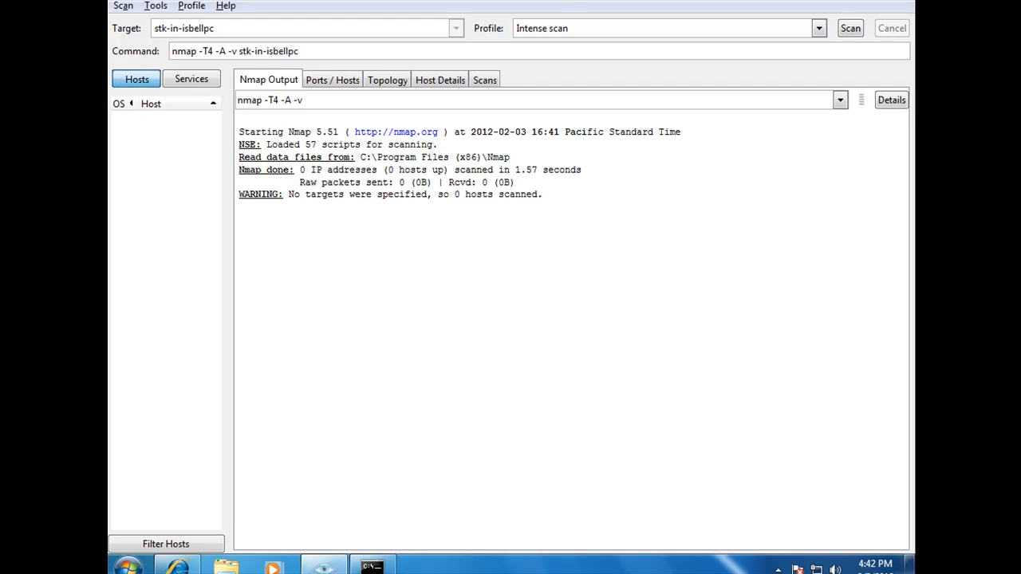
left_click(850, 29)
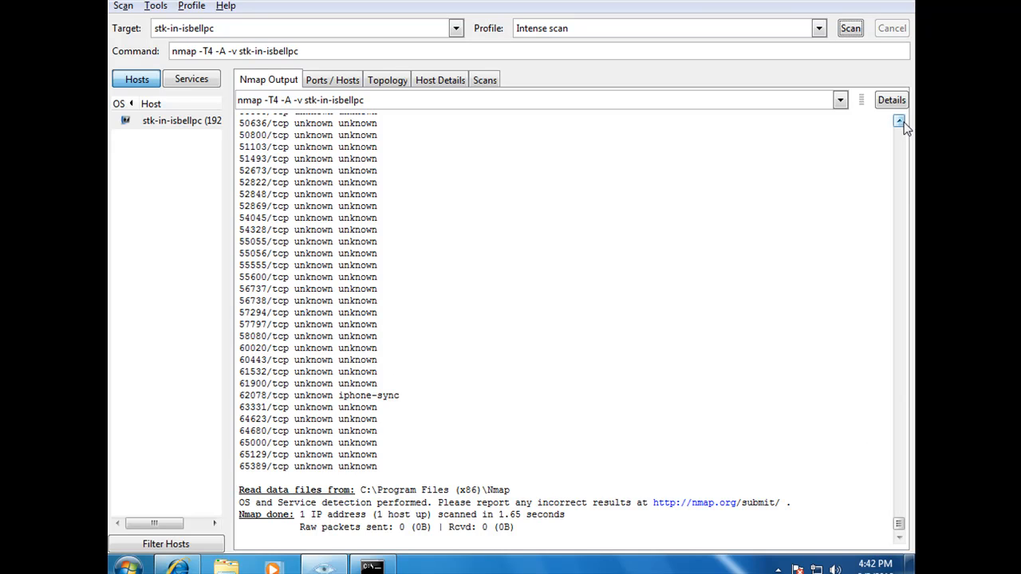
Look through the port list in the scan output and highlight the 80/tcp http and 26/tcp rsftp entries.
left_click_drag(900, 122, 900, 125)
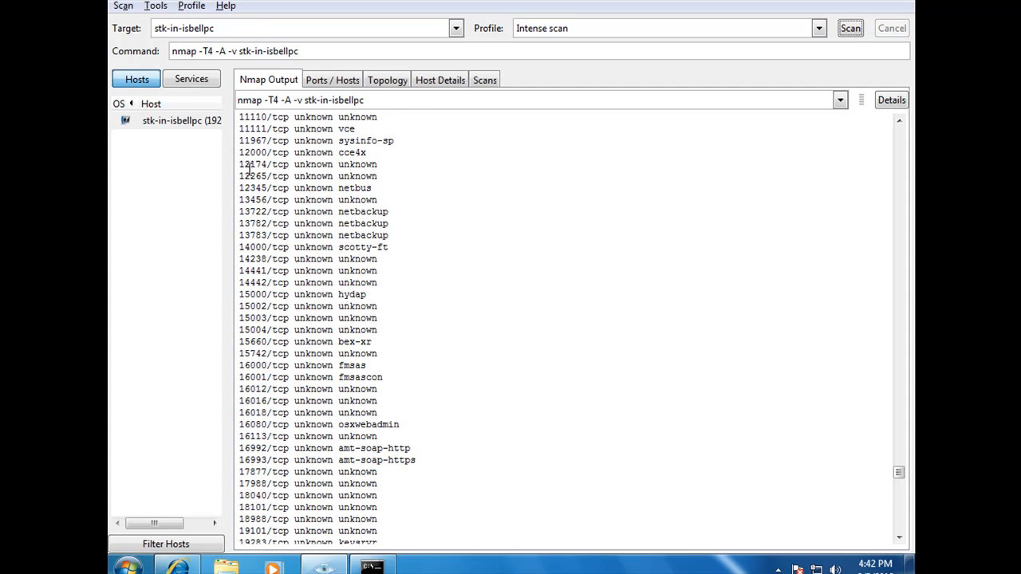
left_click_drag(897, 470, 883, 152)
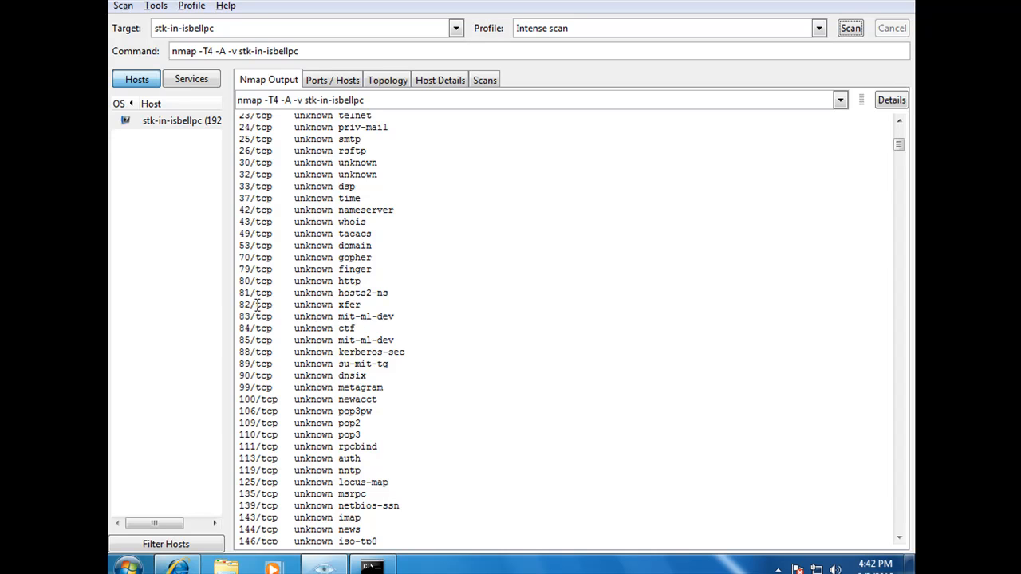
left_click_drag(239, 281, 373, 280)
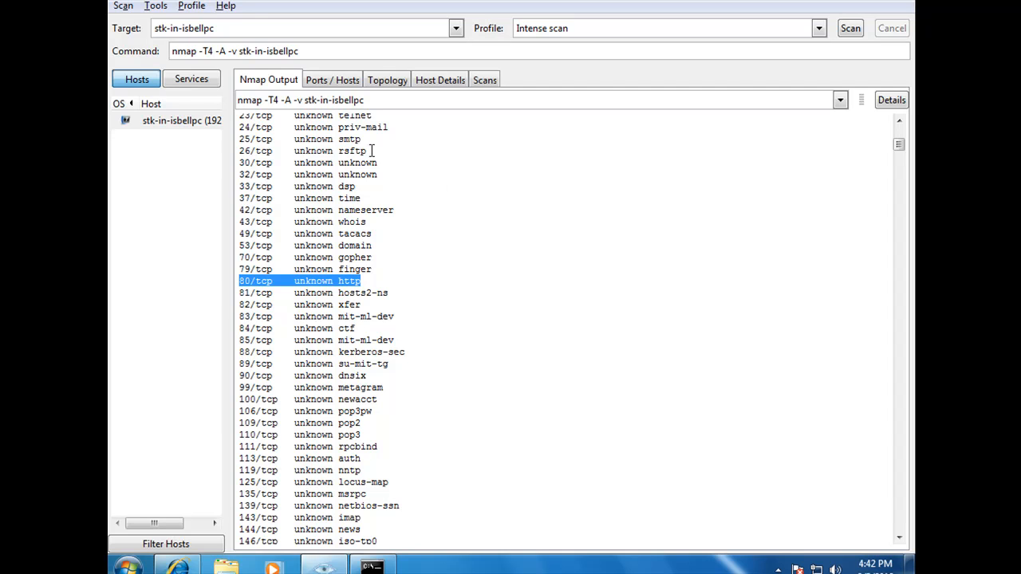
left_click_drag(240, 150, 400, 147)
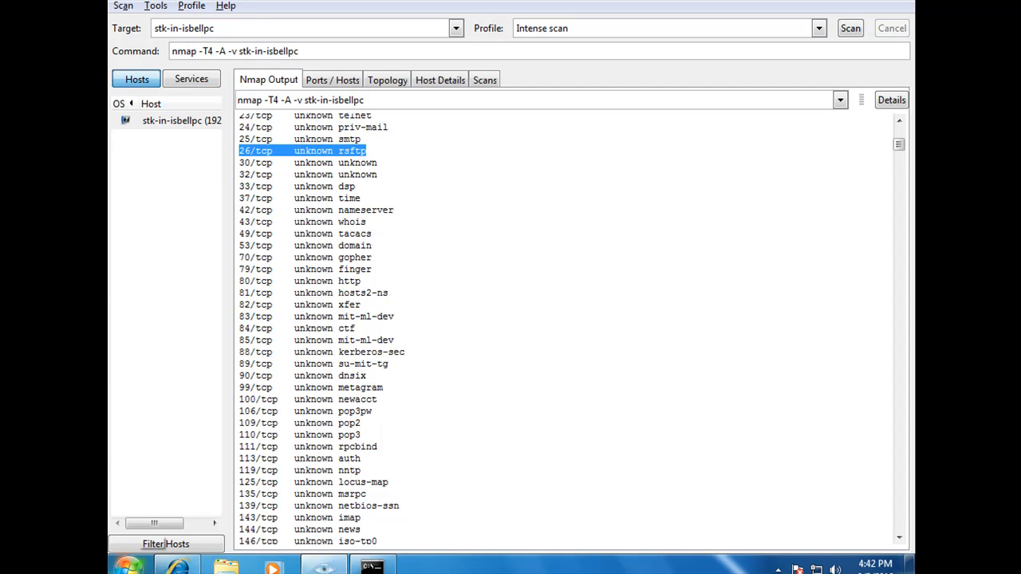
left_click(135, 568)
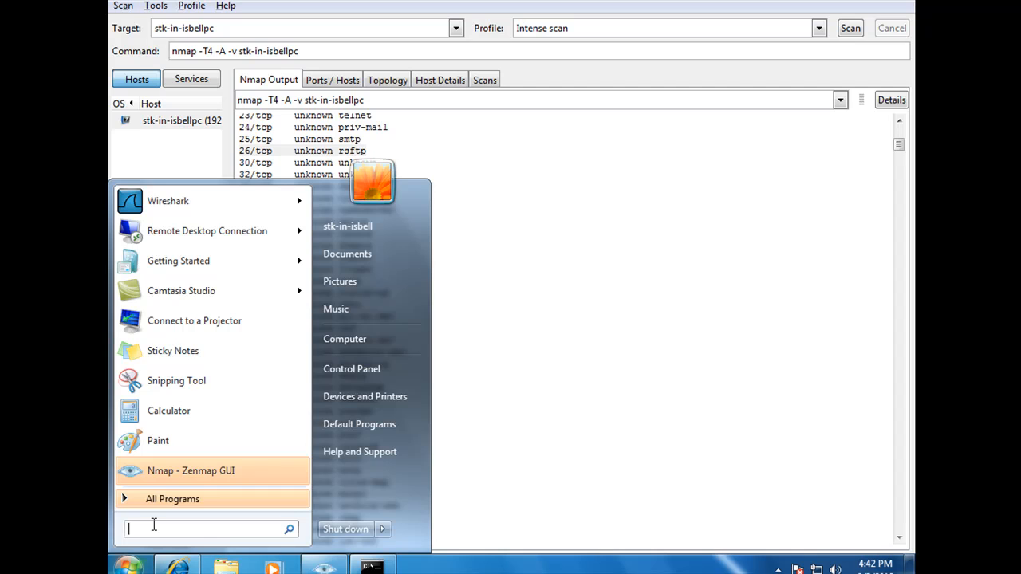
type("firewall")
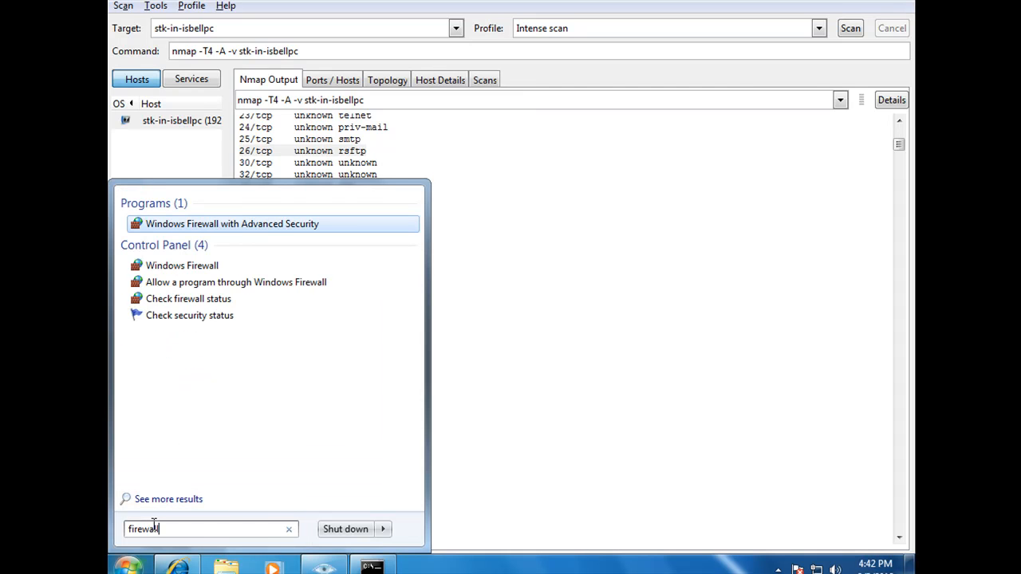
key("Return")
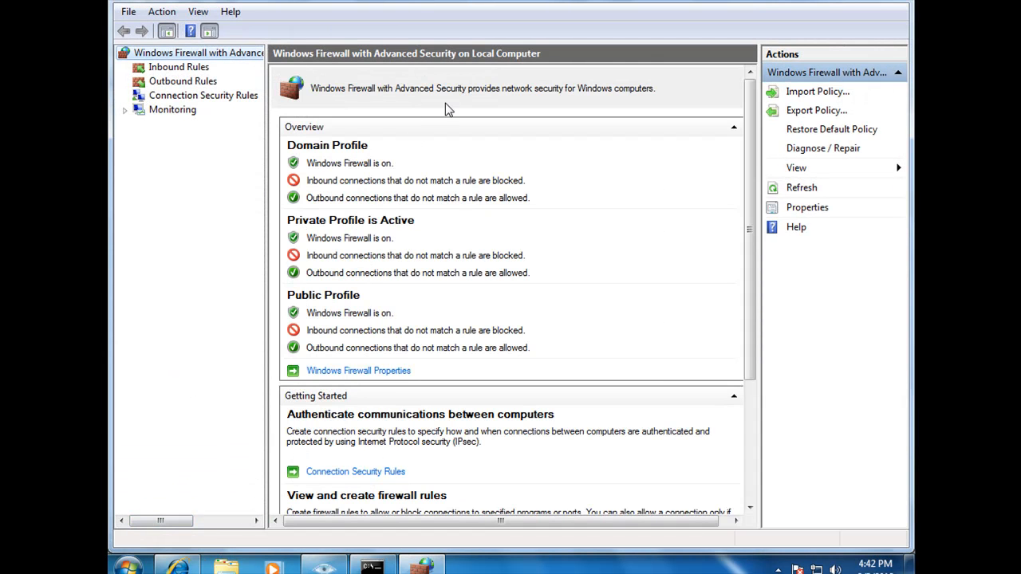
left_click(891, 1)
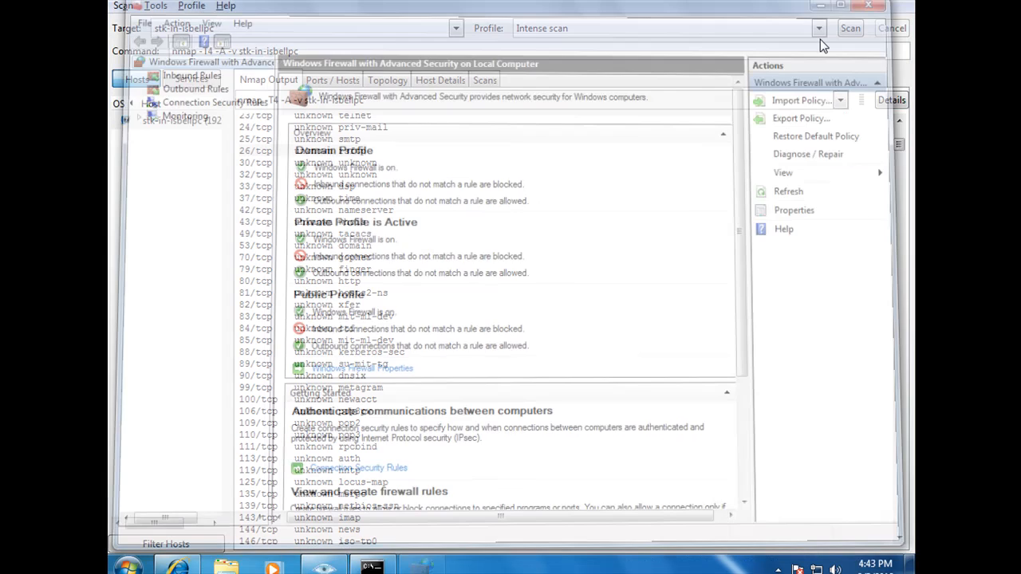
Search Windows for firewall, open Windows Firewall with Advanced Security and move its window lower on the desktop.
left_click(130, 567)
left_click(161, 528)
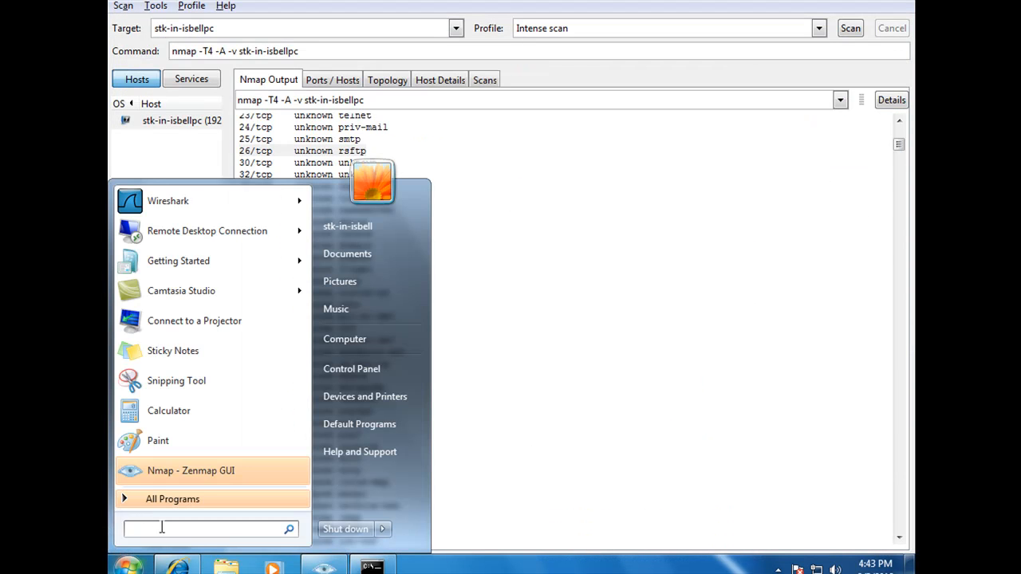
type("frie")
key("BackSpace")
key("BackSpace")
key("BackSpace")
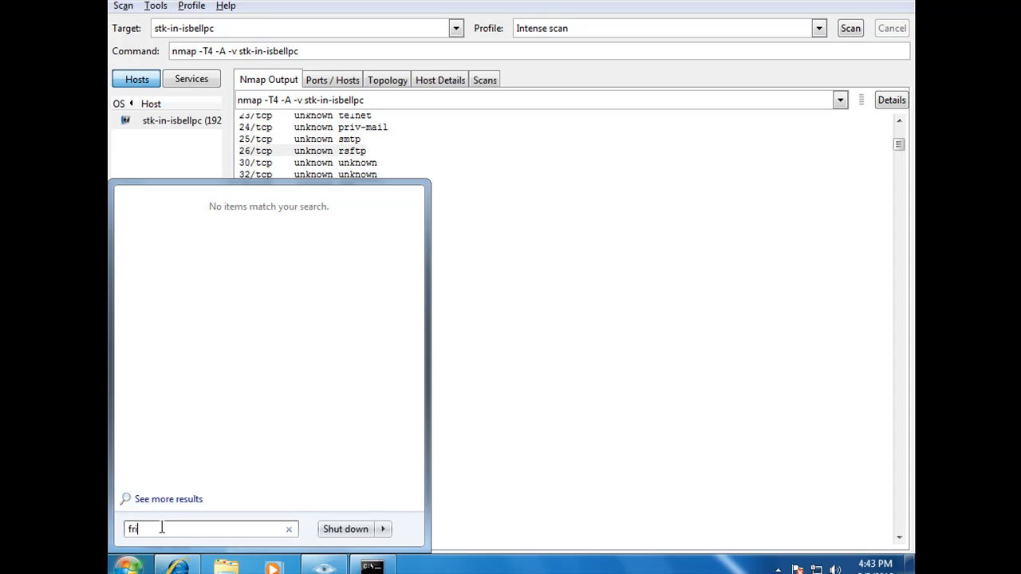
key("BackSpace")
type("fire")
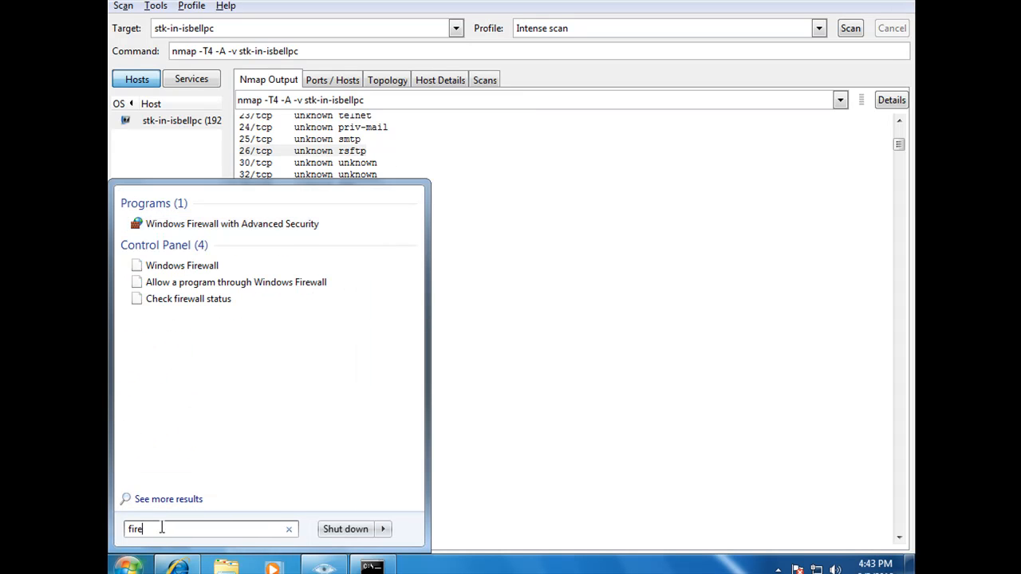
type("wall")
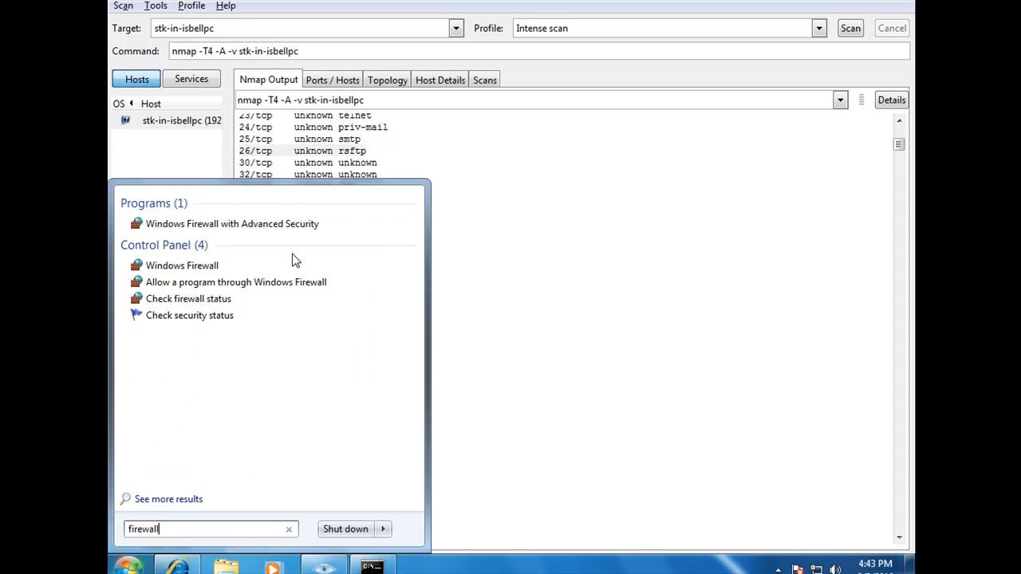
left_click(236, 226)
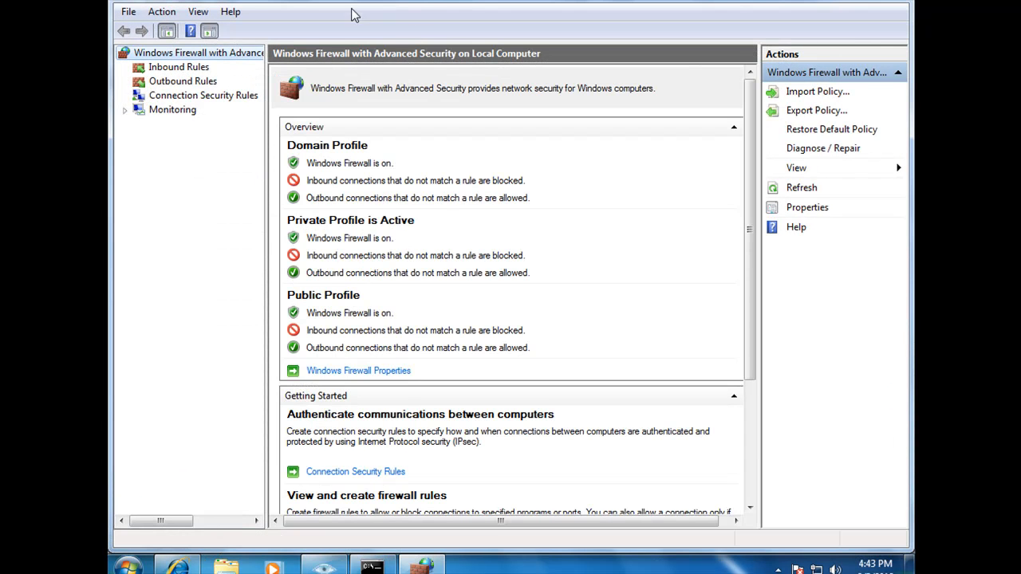
left_click_drag(367, 2, 355, 68)
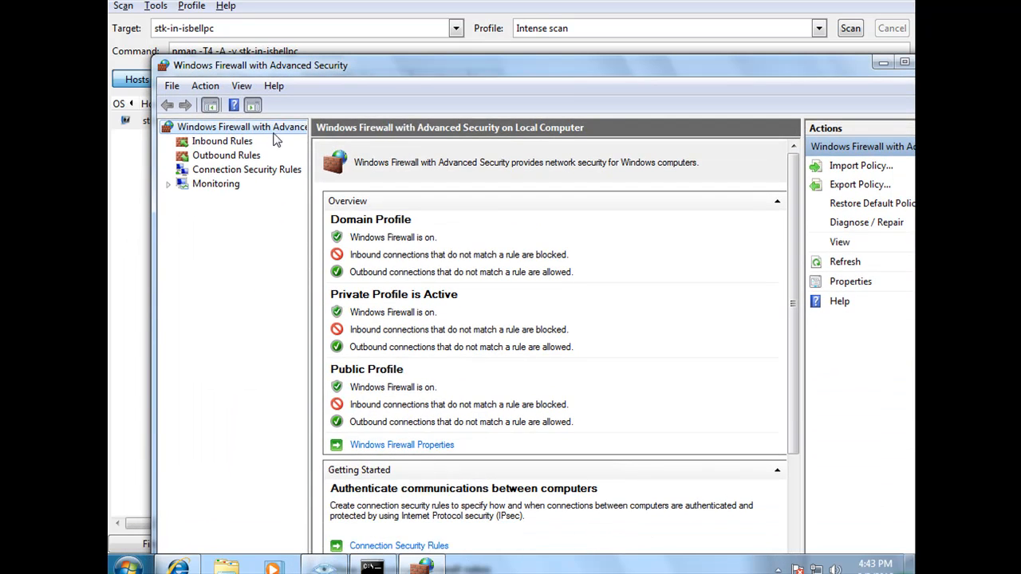
Start a new inbound firewall rule of type Port for TCP on specific local port 26.
left_click(227, 145)
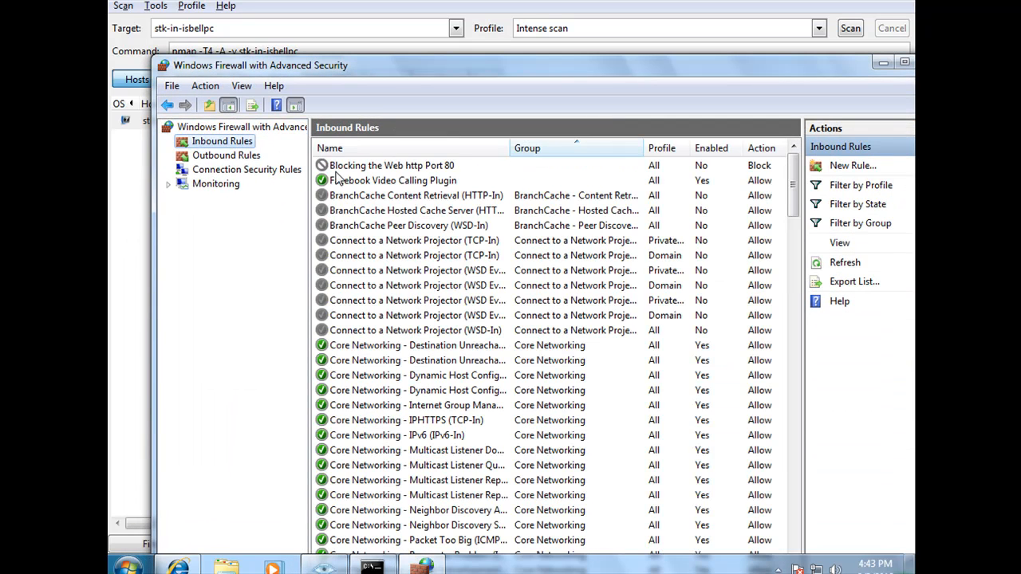
right_click(233, 146)
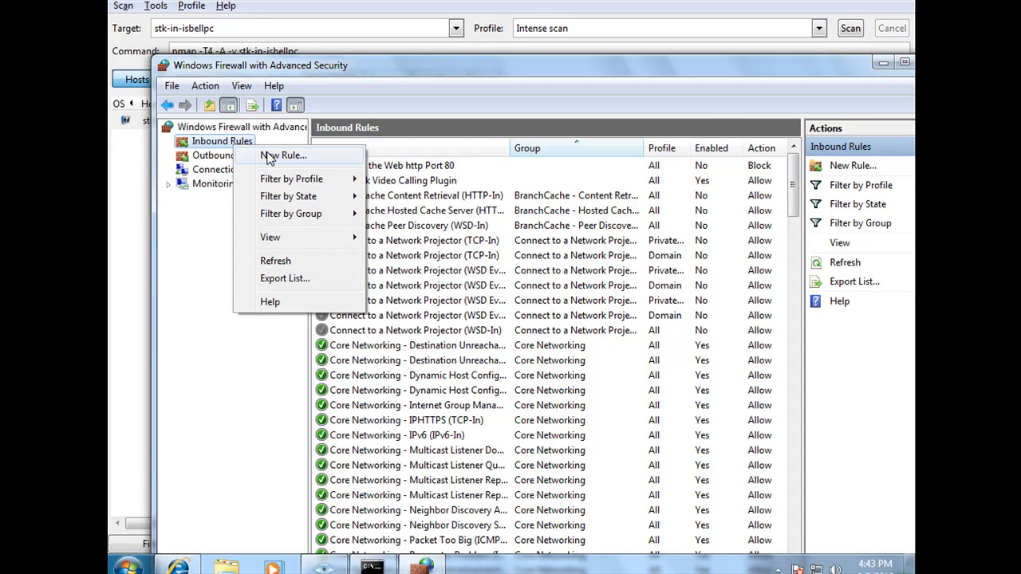
left_click(269, 156)
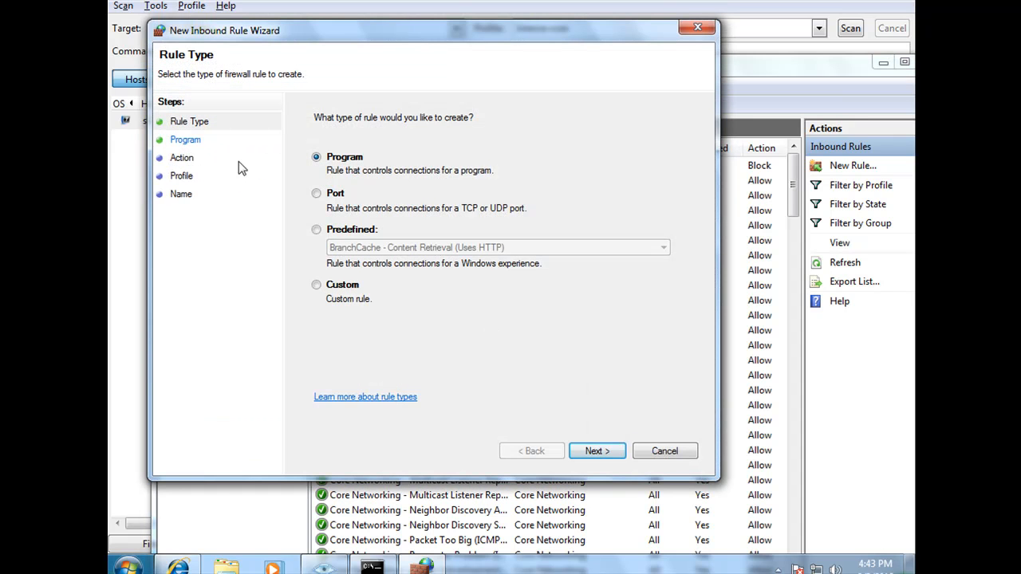
left_click(316, 196)
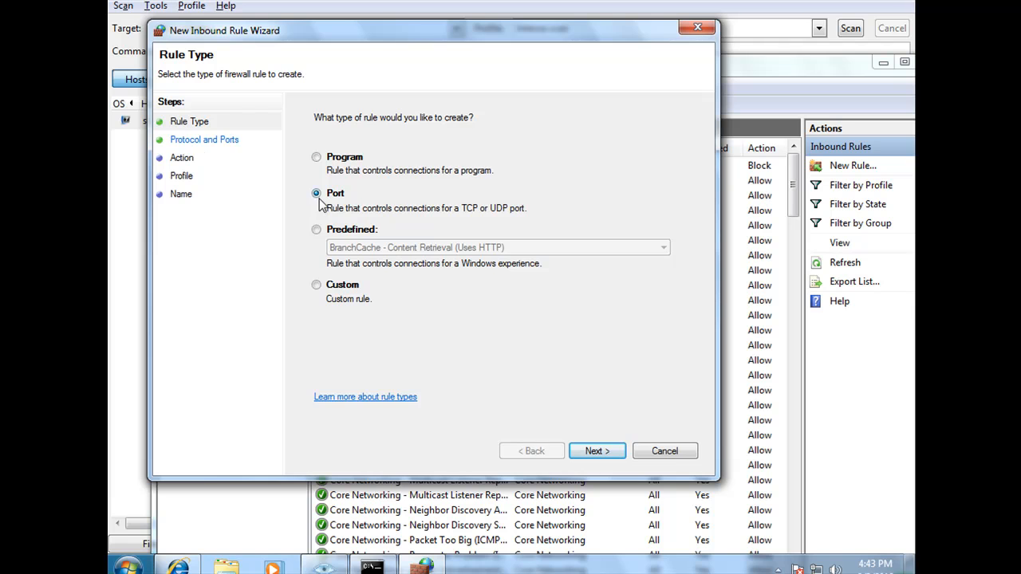
left_click(608, 450)
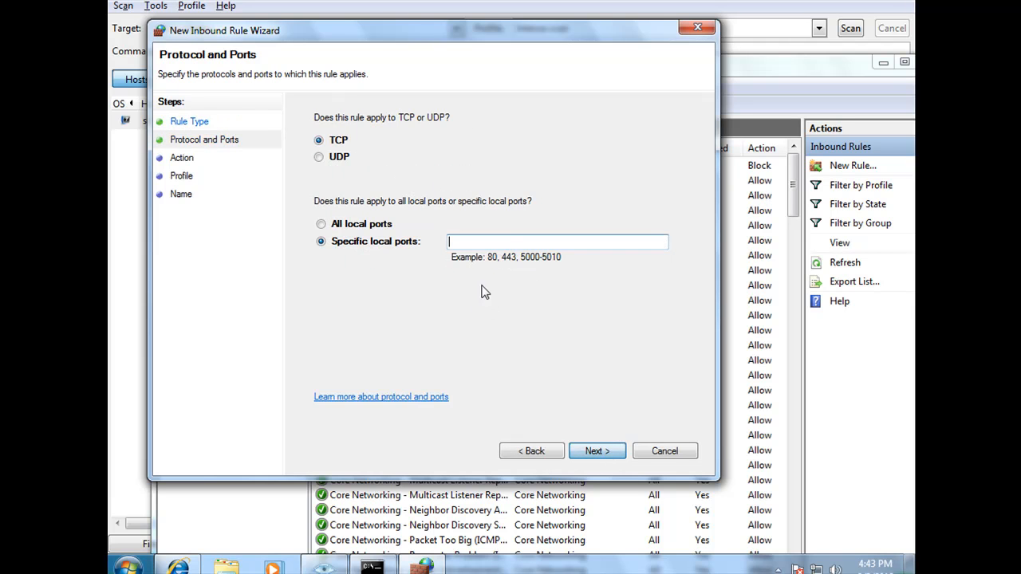
type("26")
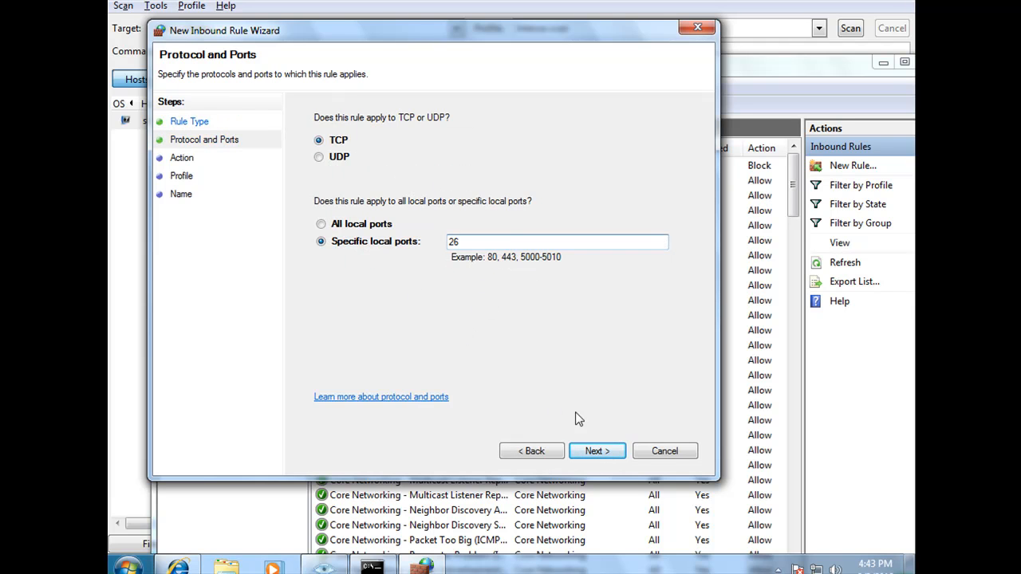
left_click(596, 452)
Set the inbound rule to block the connection on all profiles, name it blocking port 26 and finish it.
left_click(346, 272)
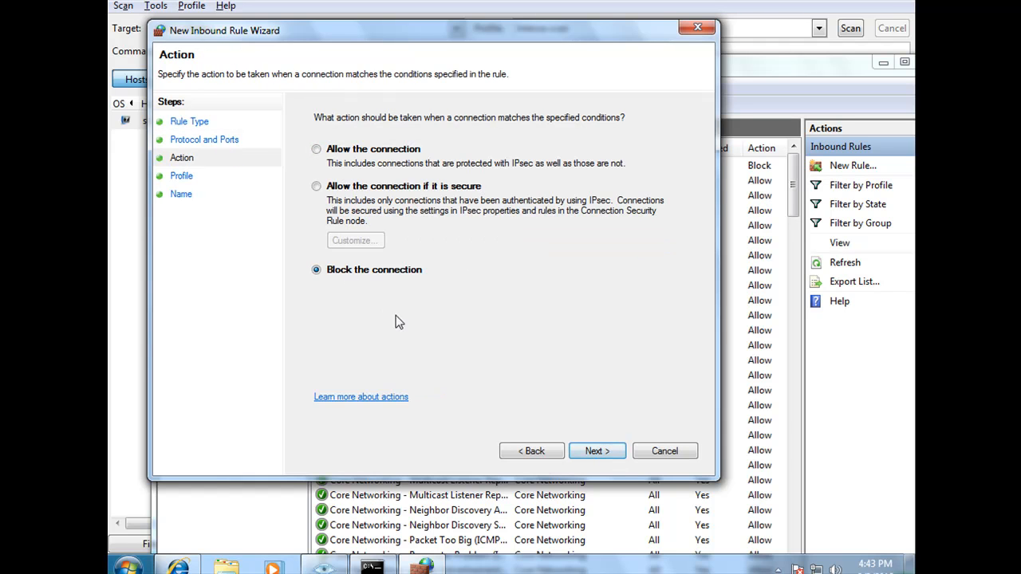
left_click(600, 451)
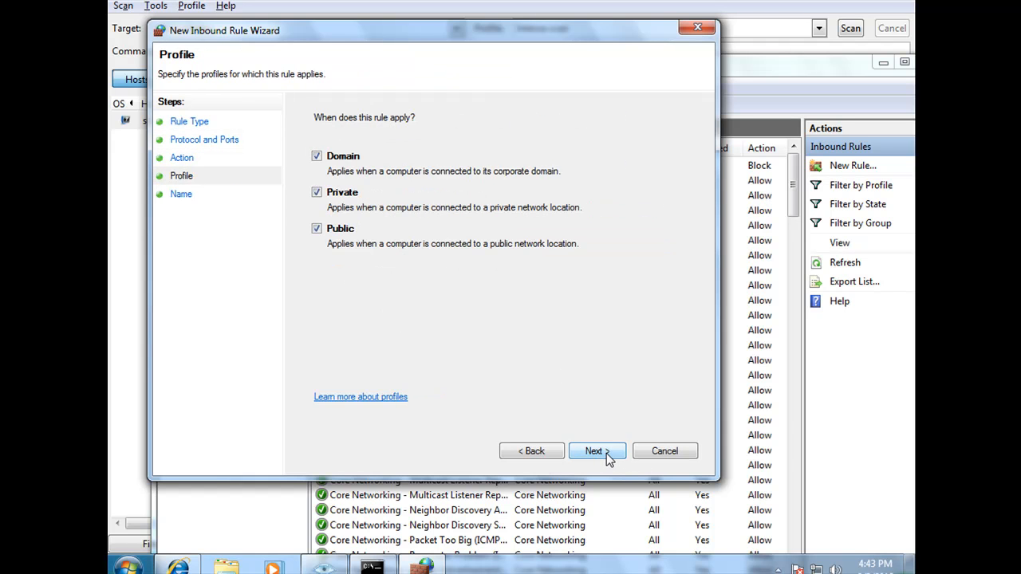
left_click(606, 451)
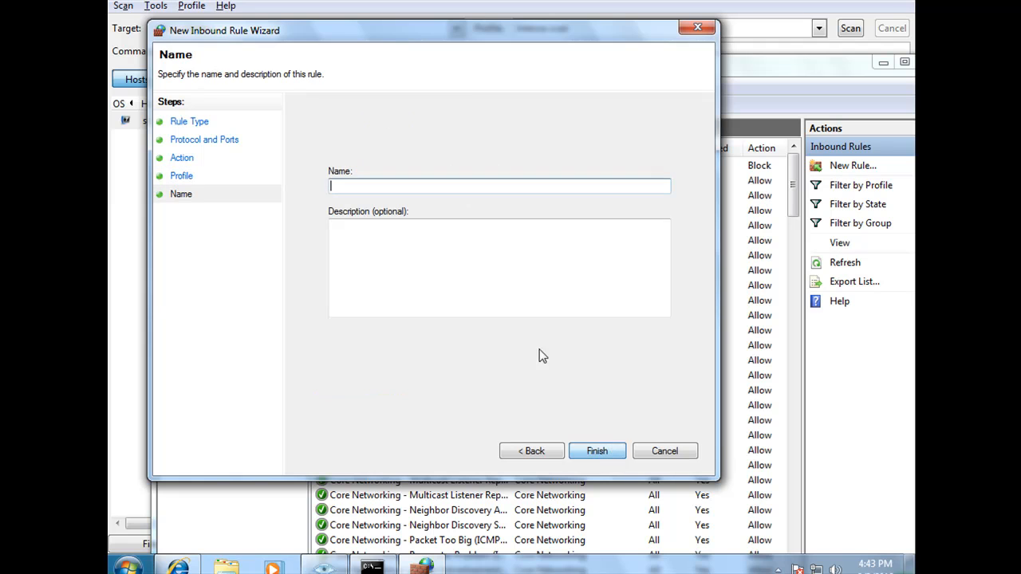
type("blio")
type("king")
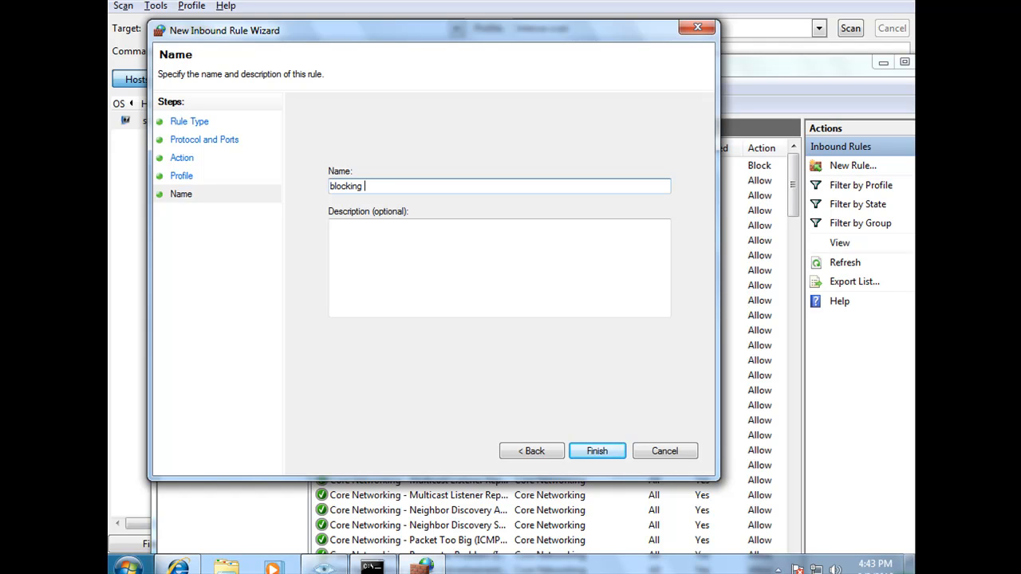
type(" port 26")
left_click(393, 306)
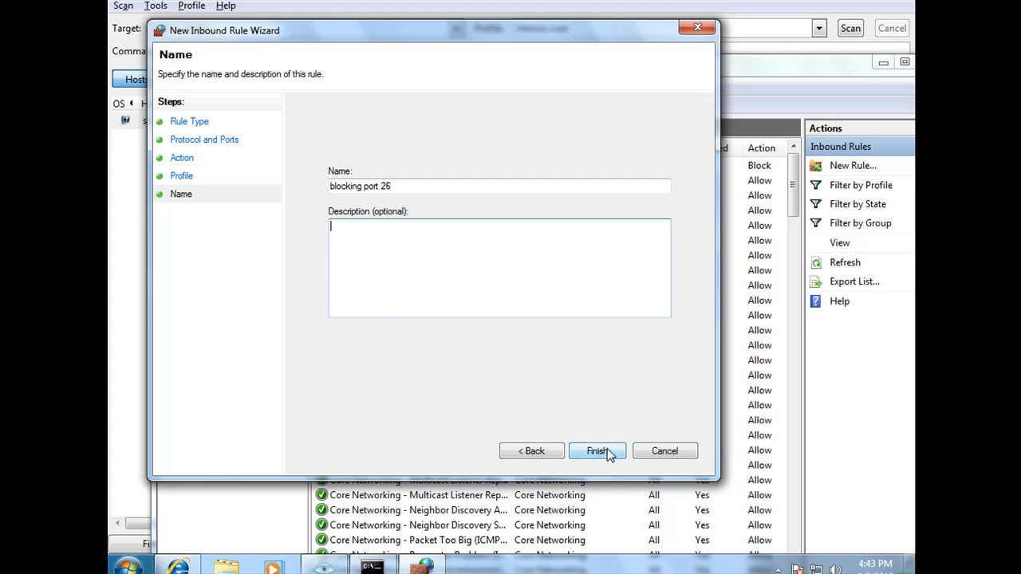
left_click(598, 454)
Start a new outbound firewall rule of type Port for TCP on specific remote port 26.
left_click(215, 158)
right_click(217, 160)
left_click(265, 168)
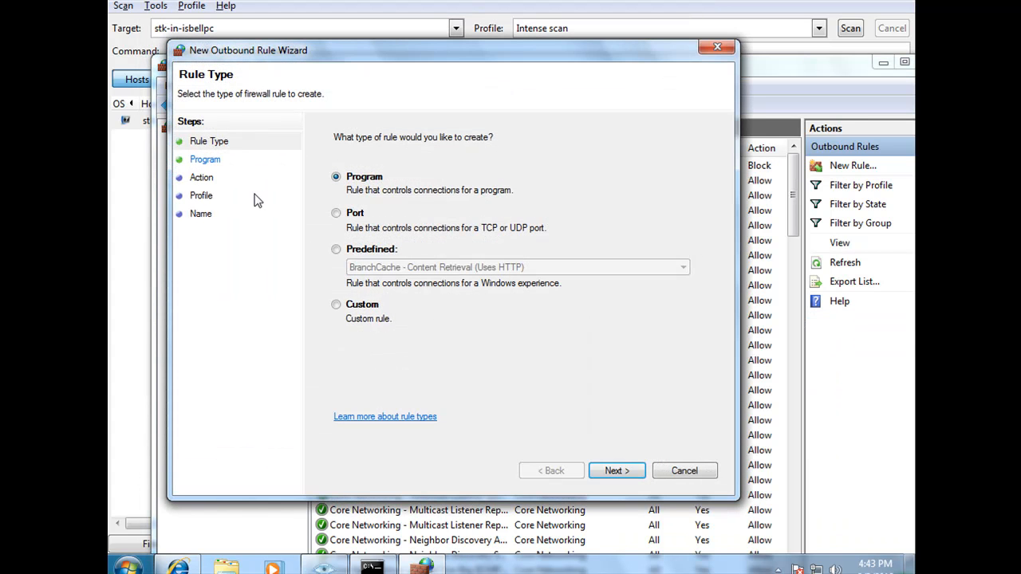
left_click(335, 213)
left_click(617, 471)
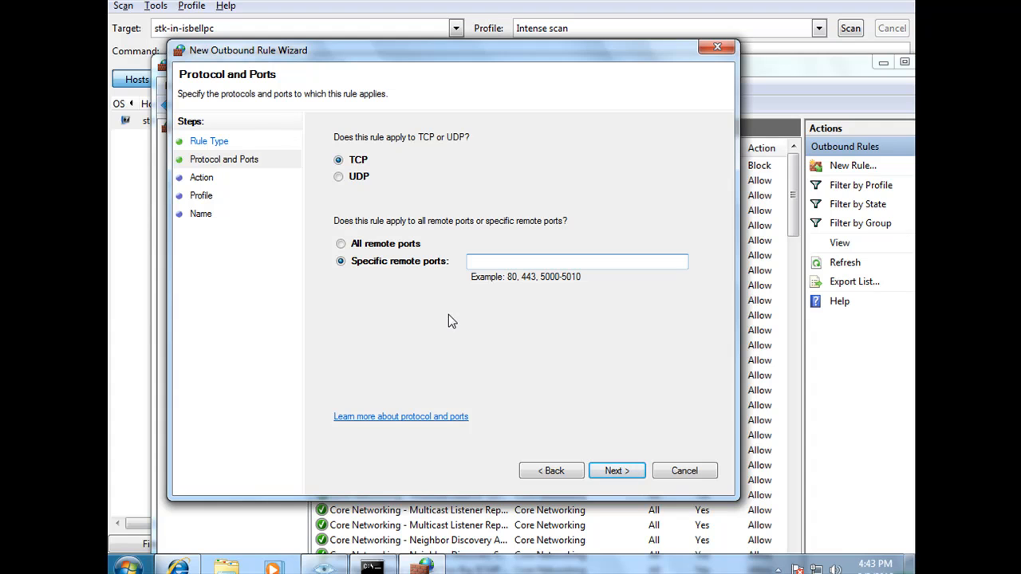
type("26")
left_click(615, 471)
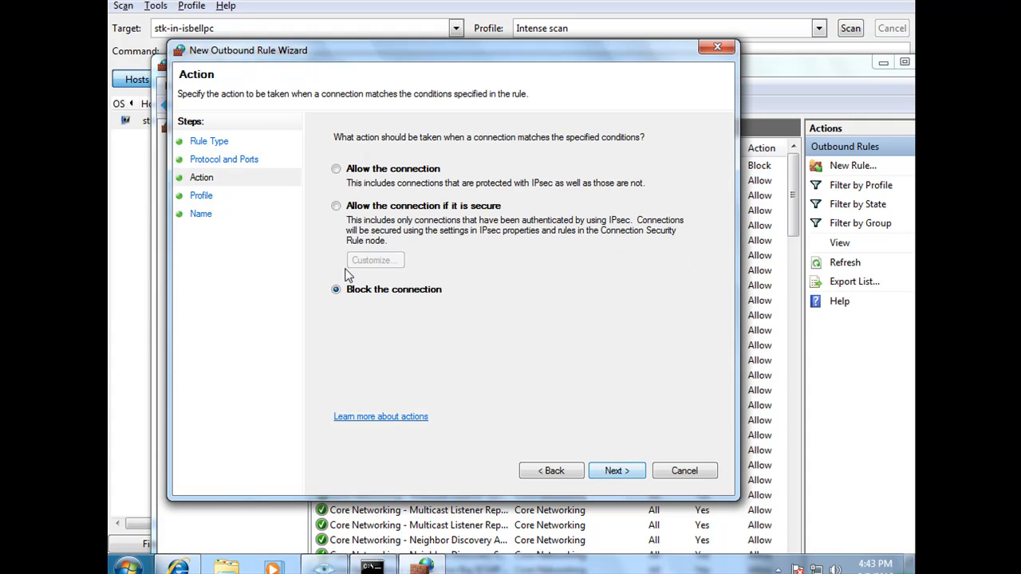
Keep the outbound rule blocking the connection on all profiles, name it Blocking port 26 and finish it.
left_click(612, 470)
left_click(621, 473)
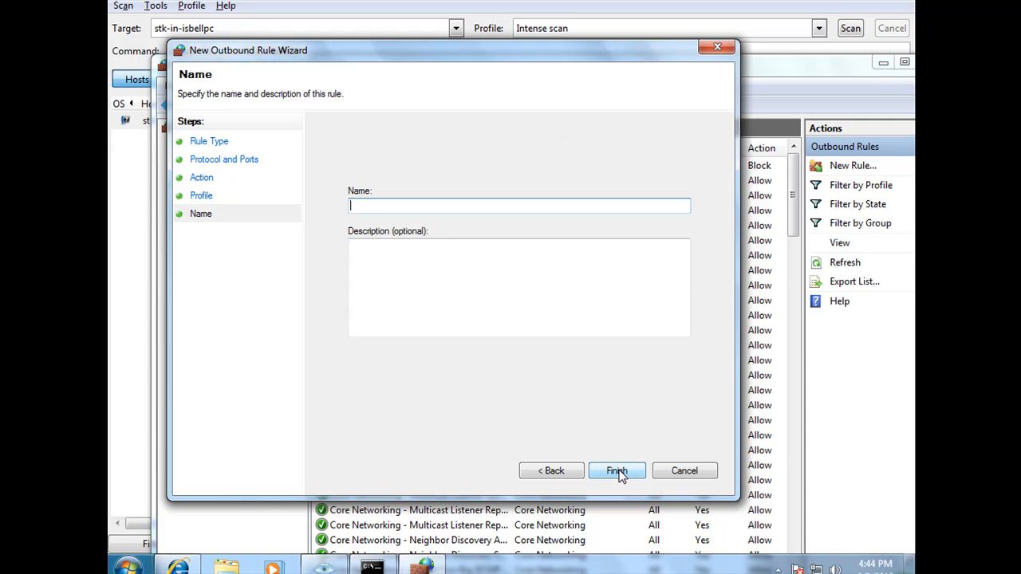
type("Blocking port 26")
left_click(623, 473)
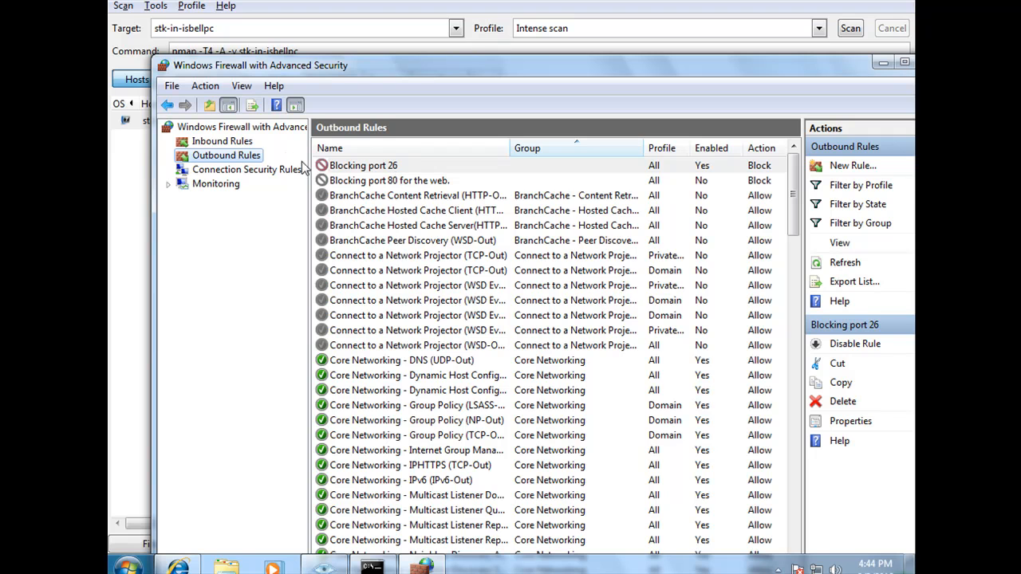
Check the inbound and outbound rule lists for the port 26 rules and minimize the firewall window.
left_click(225, 141)
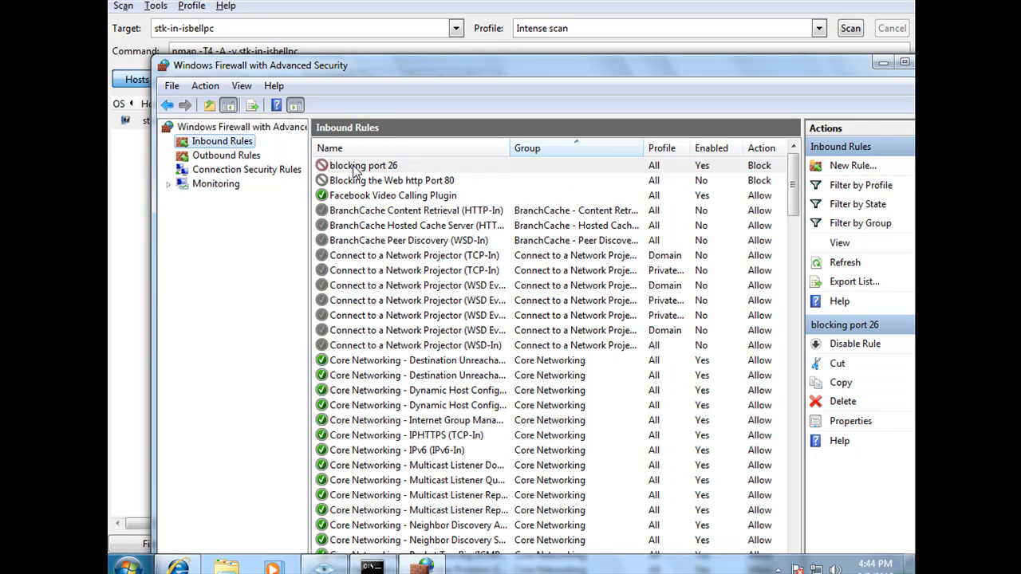
left_click(254, 156)
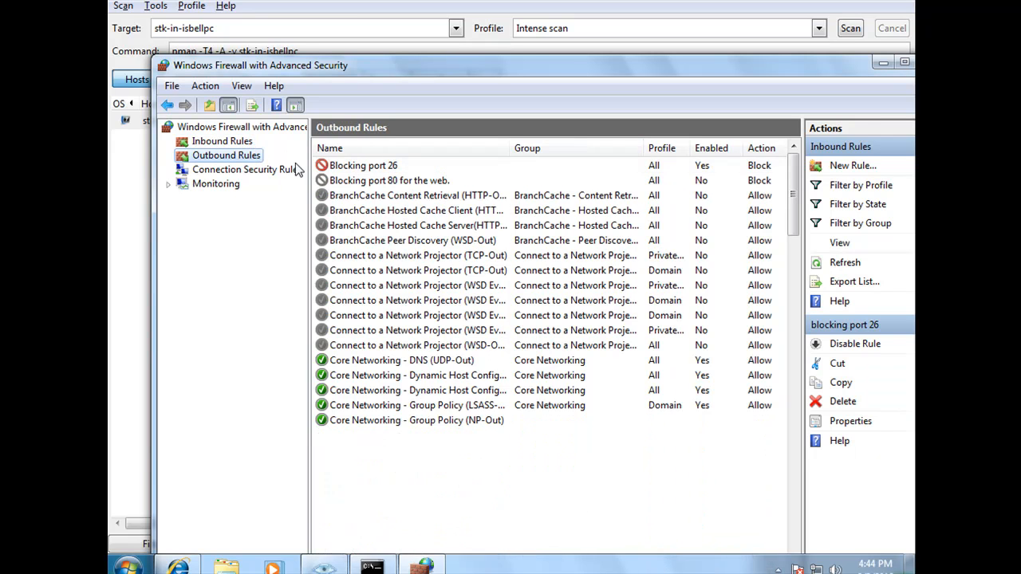
left_click(798, 5)
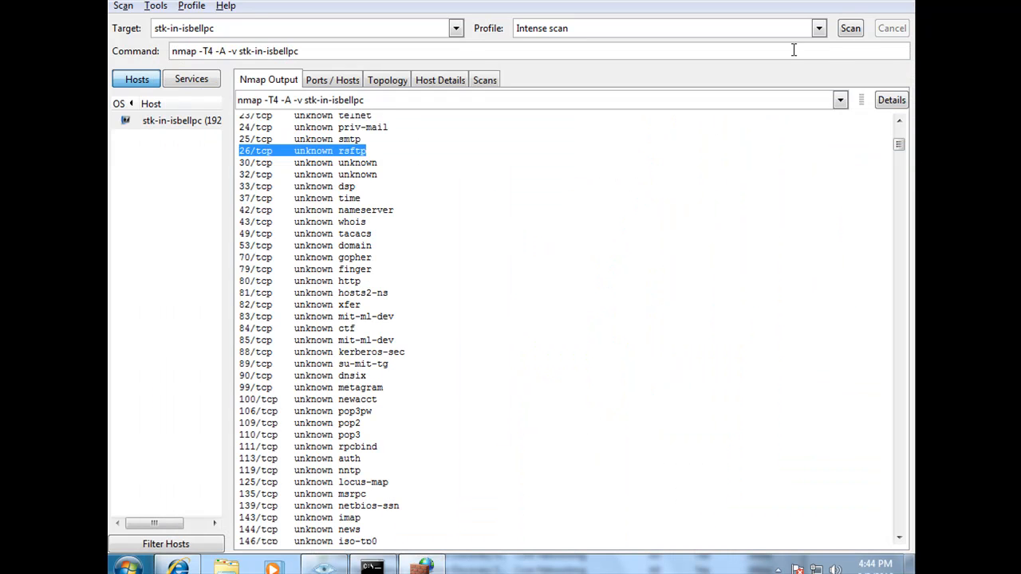
Rerun the Intense scan in Zenmap and highlight the 26/tcp rsftp entry in the new output.
left_click(850, 31)
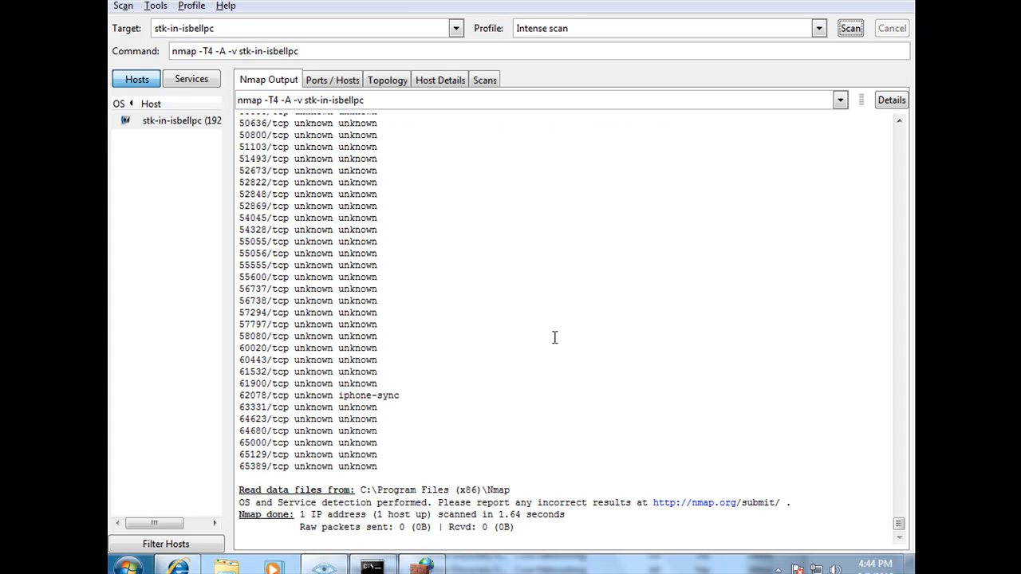
scroll(875, 392, "up", 9)
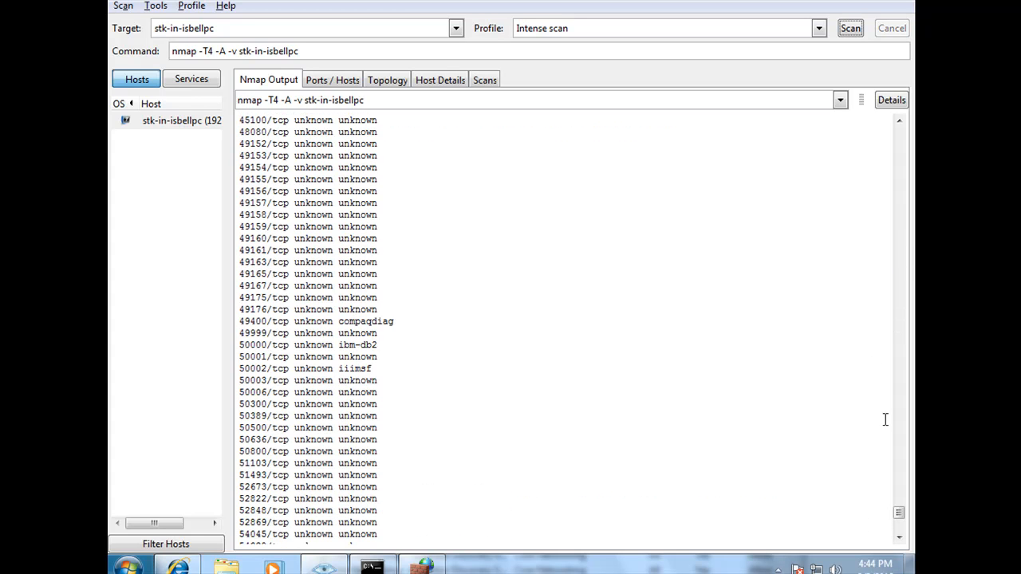
left_click_drag(899, 512, 903, 103)
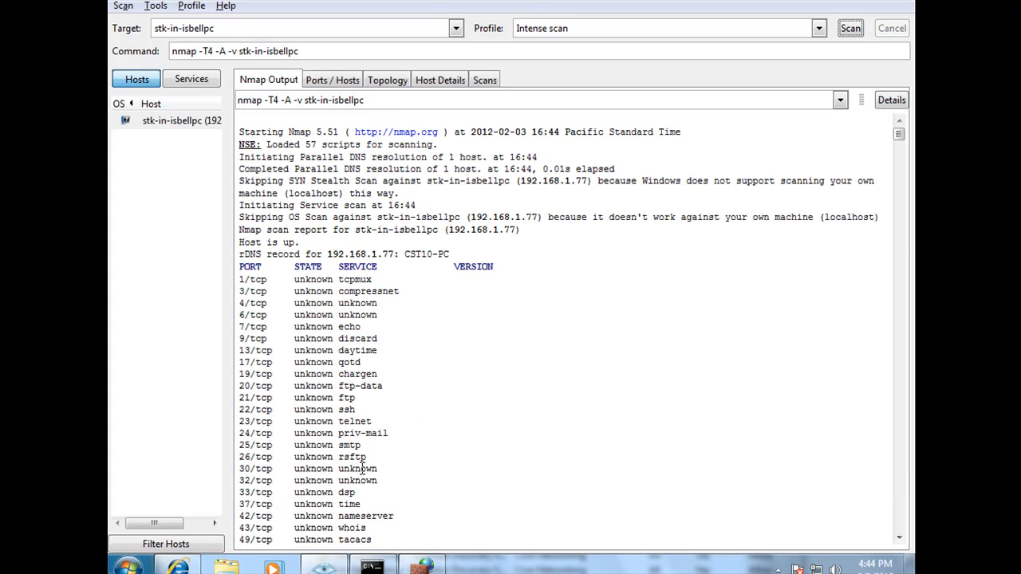
left_click_drag(367, 461, 237, 459)
Switch back to Windows Firewall with Advanced Security and select the Blocking port 26 outbound rule.
left_click(425, 567)
left_click(425, 166)
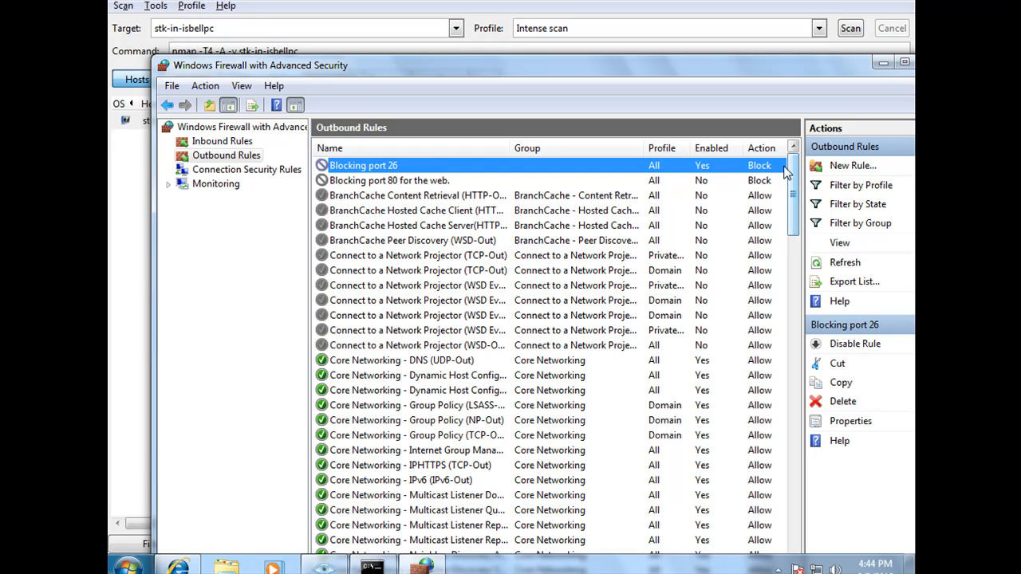
Search Windows for firewall to show the available firewall programs and settings.
left_click(128, 566)
left_click(201, 529)
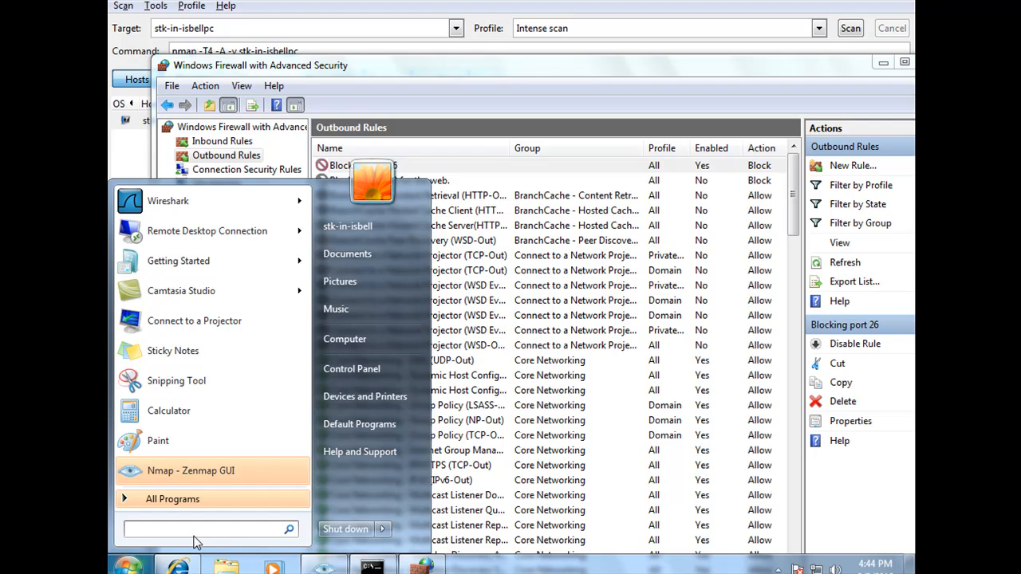
type("firewall")
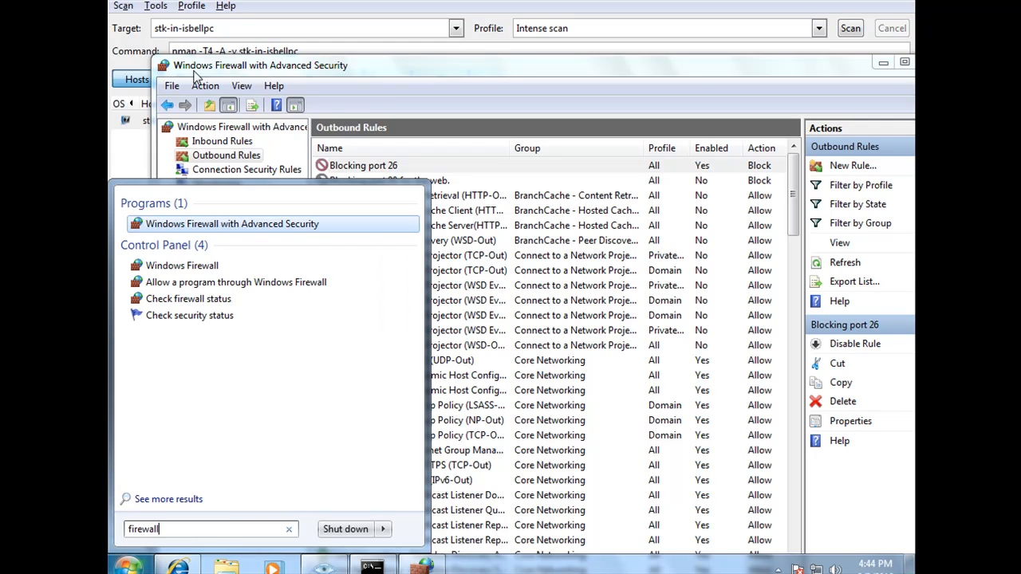
Close Zenmap without saving the scan results and close the Windows Firewall with Advanced Security window.
left_click(165, 270)
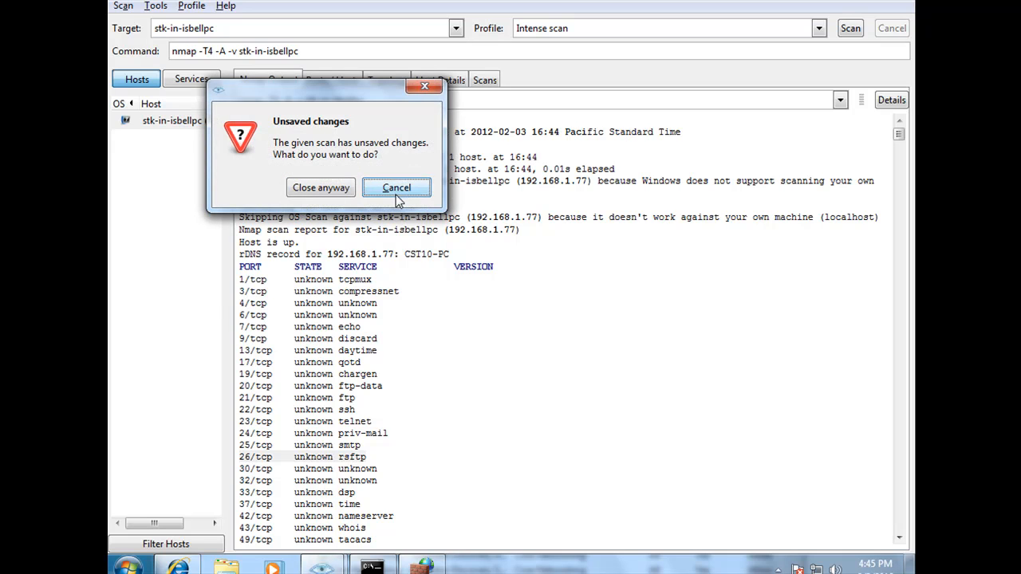
left_click(397, 194)
triple_click(229, 33)
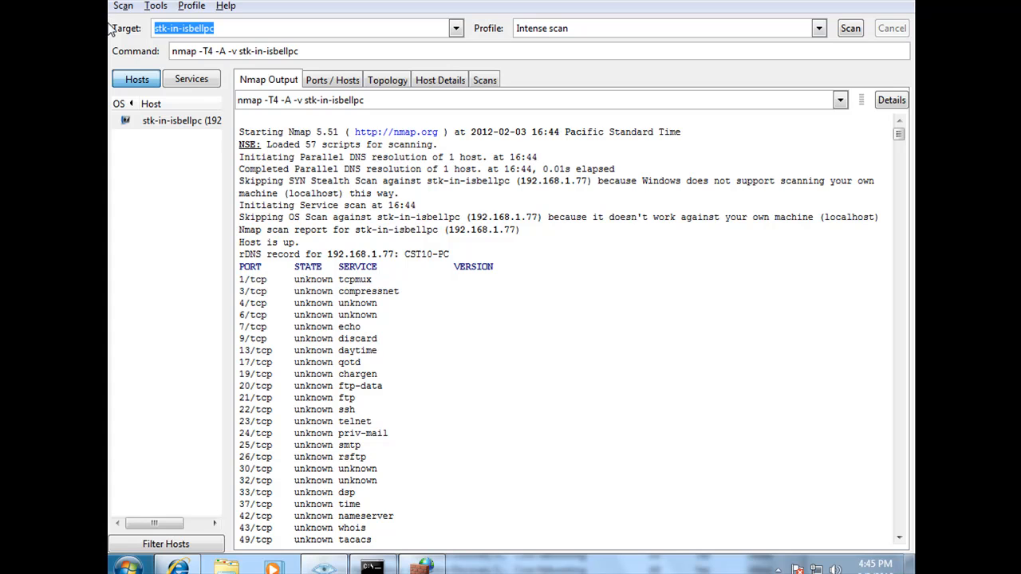
left_click(898, 0)
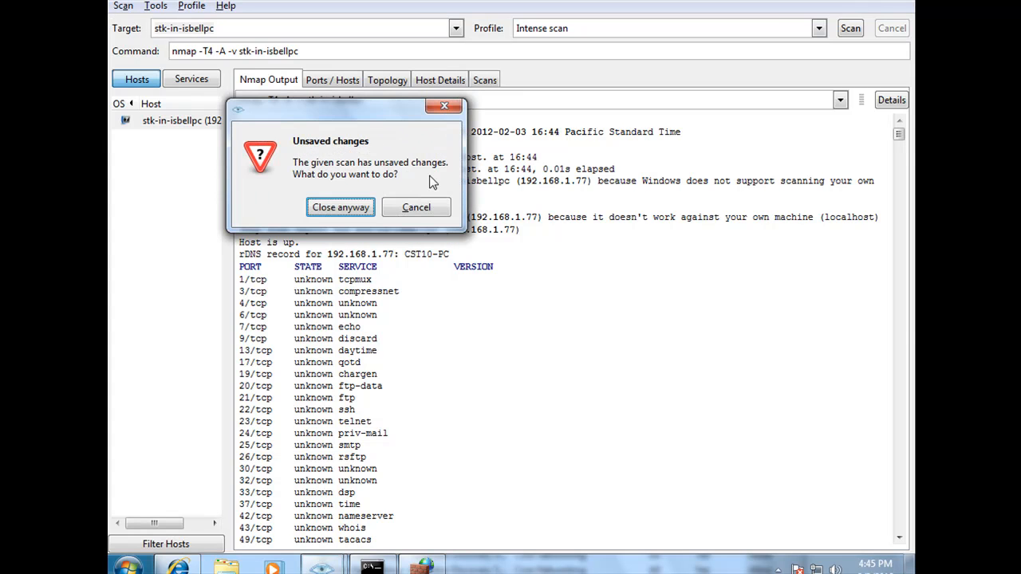
left_click(331, 207)
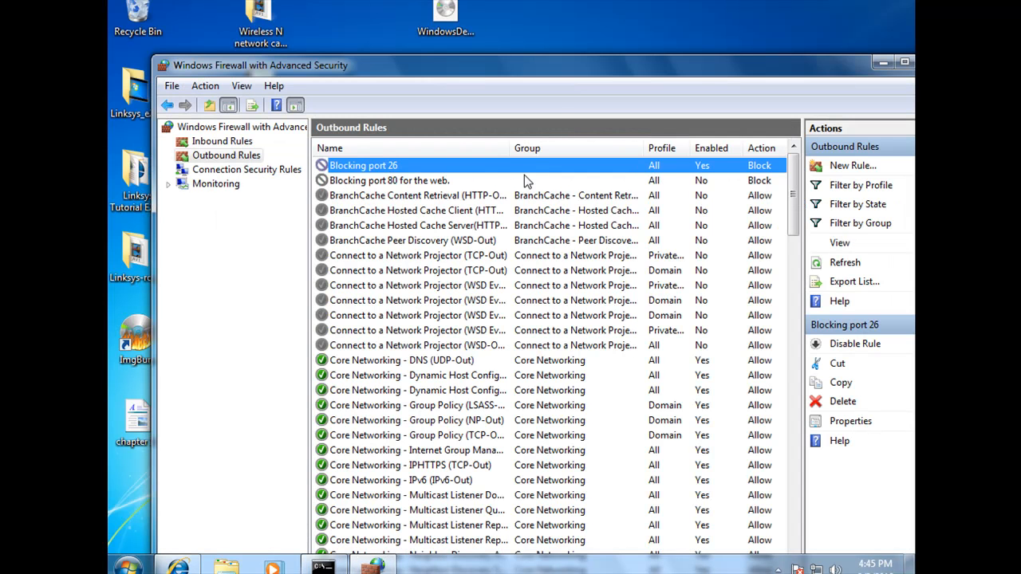
left_click_drag(839, 72, 631, 46)
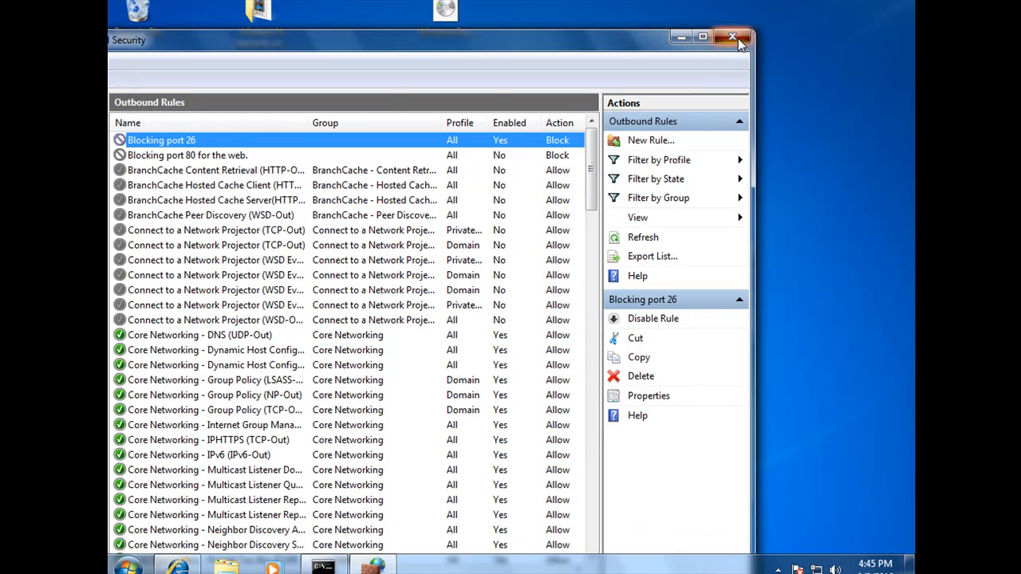
left_click(738, 38)
Switch to Internet Explorer and go to google.com.
left_click(177, 567)
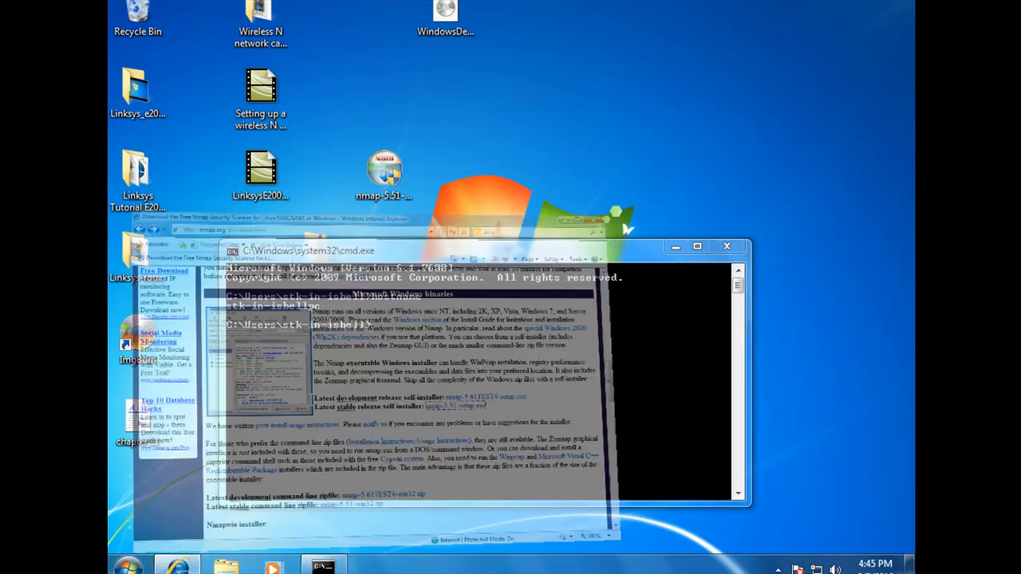
left_click(318, 8)
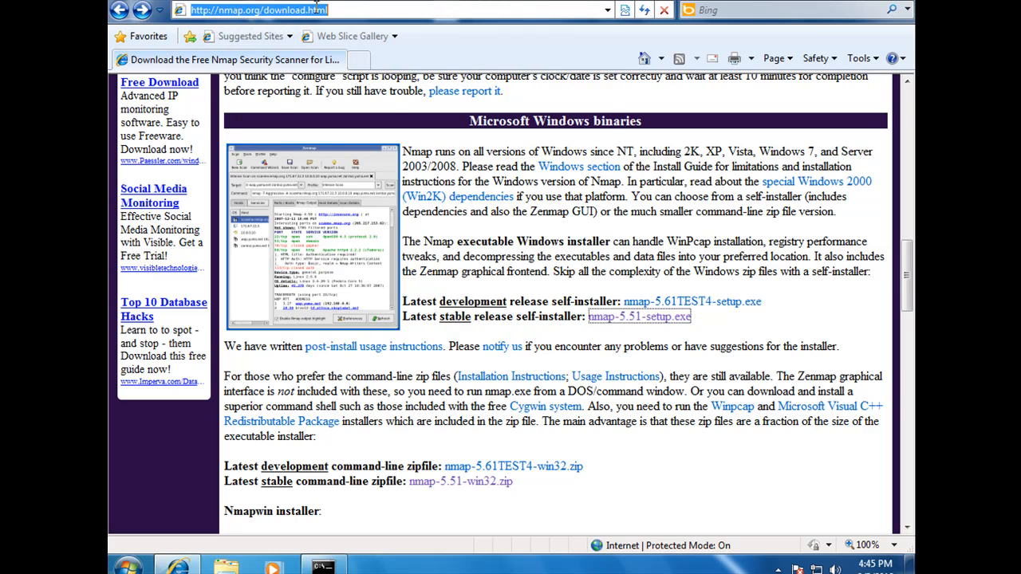
type("google.com")
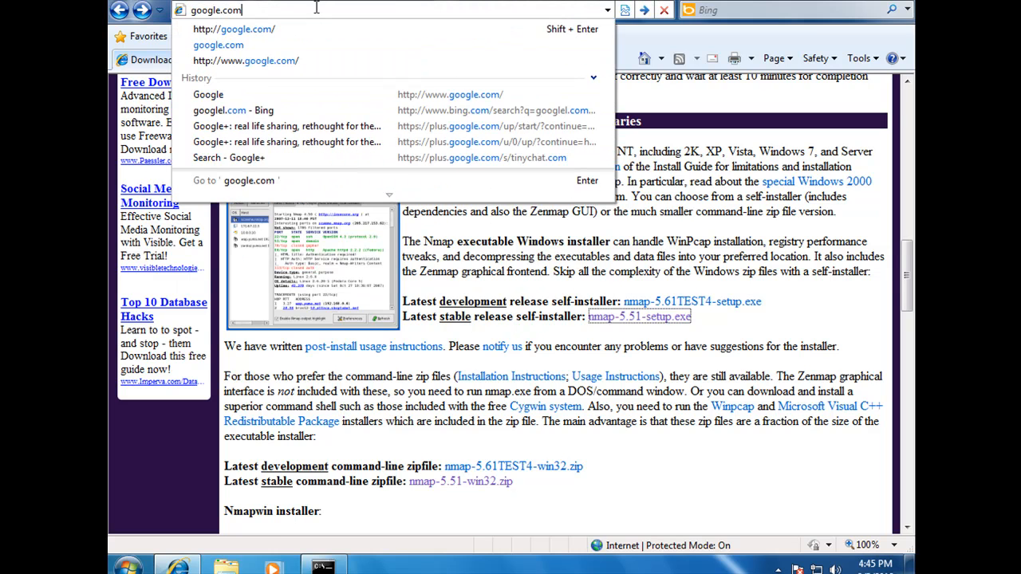
key("Return")
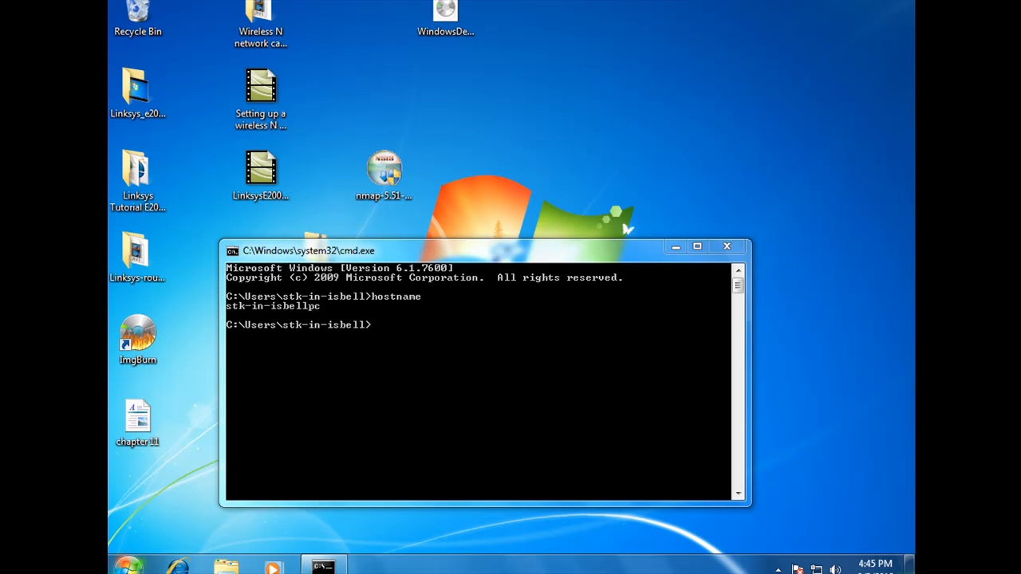
Launch Zenmap, run an Intense scan against studentserver1, and maximize the window.
left_click(132, 565)
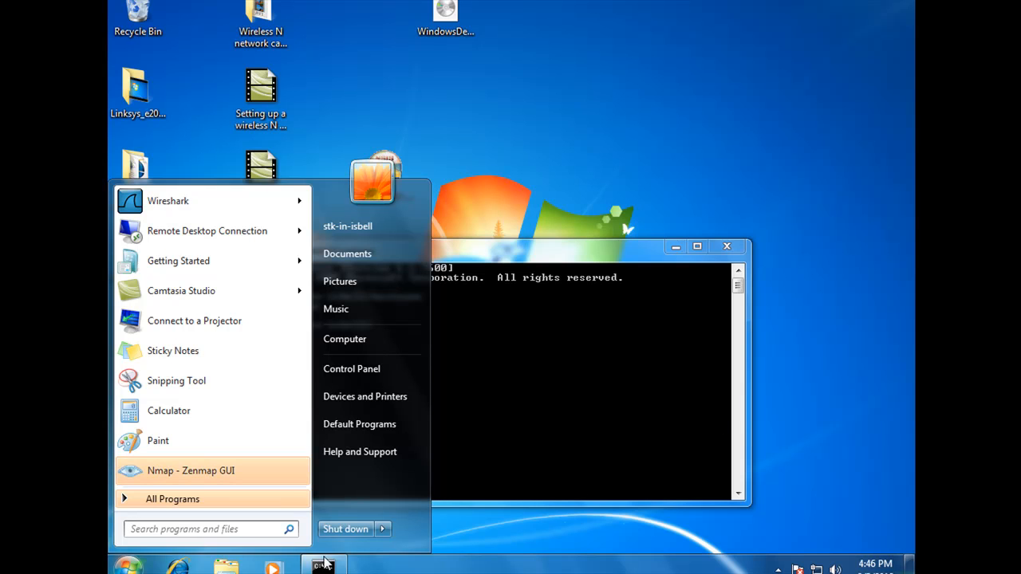
left_click(129, 567)
left_click(129, 566)
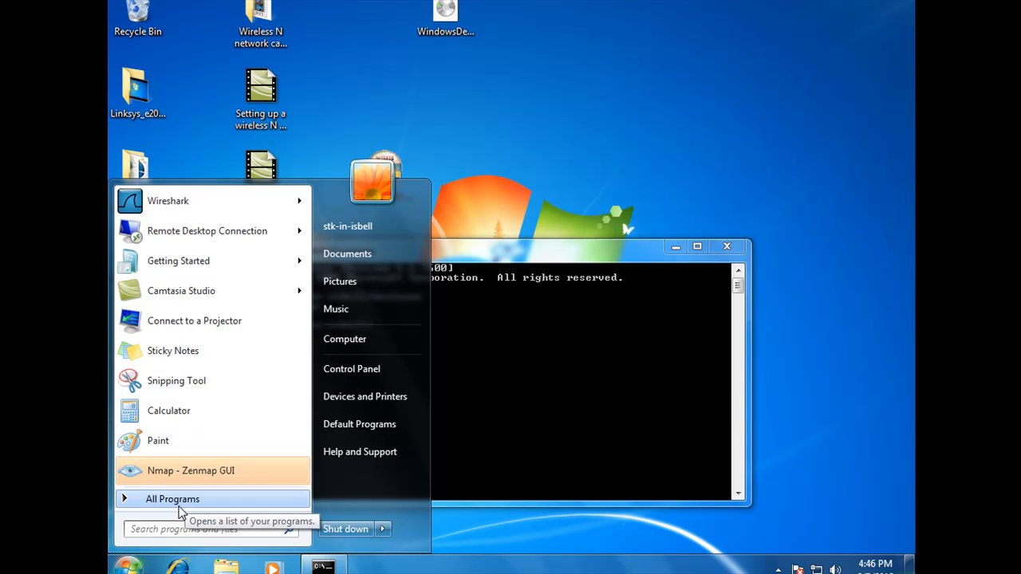
left_click(169, 472)
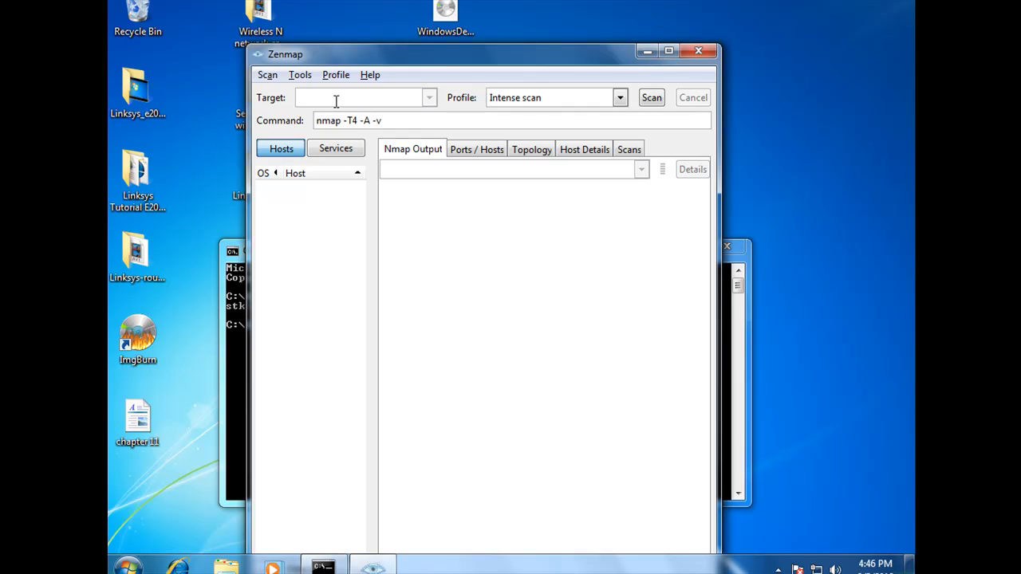
left_click(336, 100)
type("studentserver1")
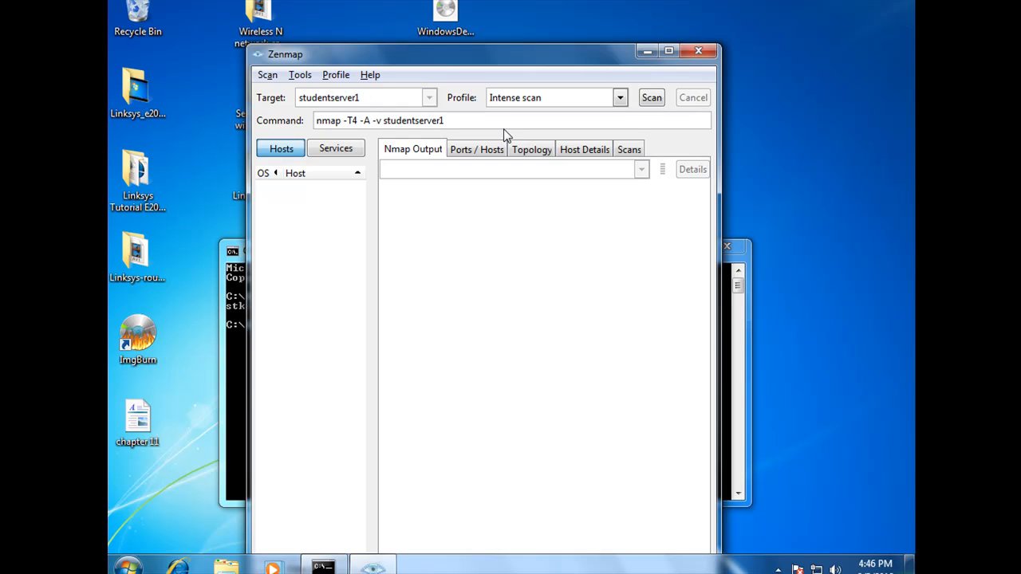
left_click(644, 97)
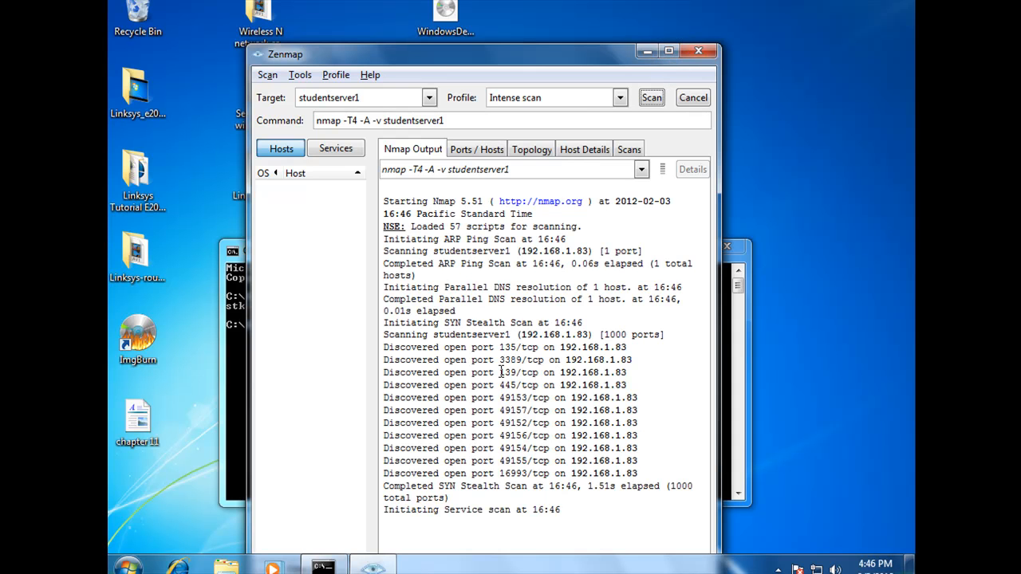
left_click(668, 53)
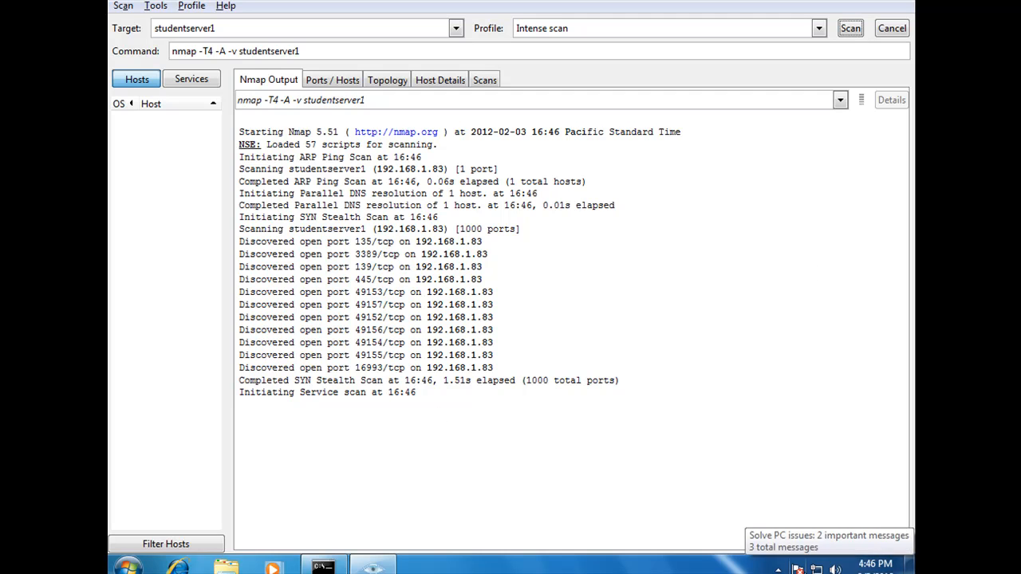
left_click(778, 569)
left_click(779, 489)
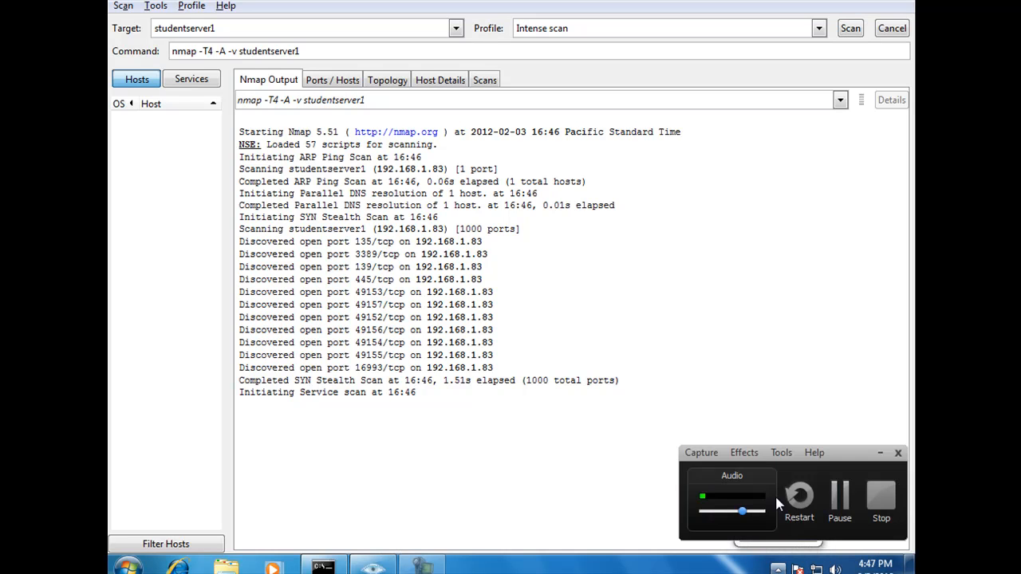
left_click(839, 501)
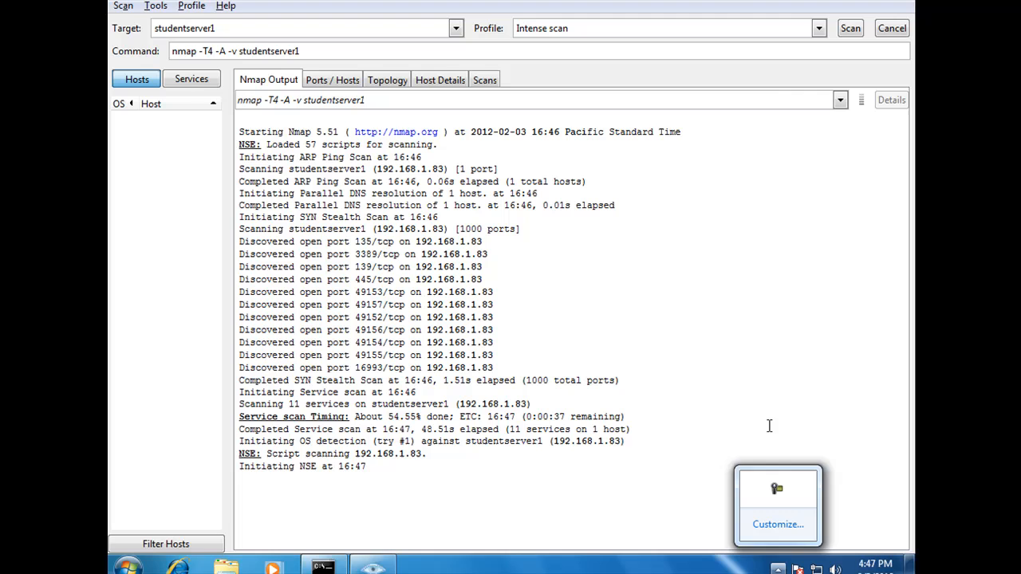
left_click(769, 426)
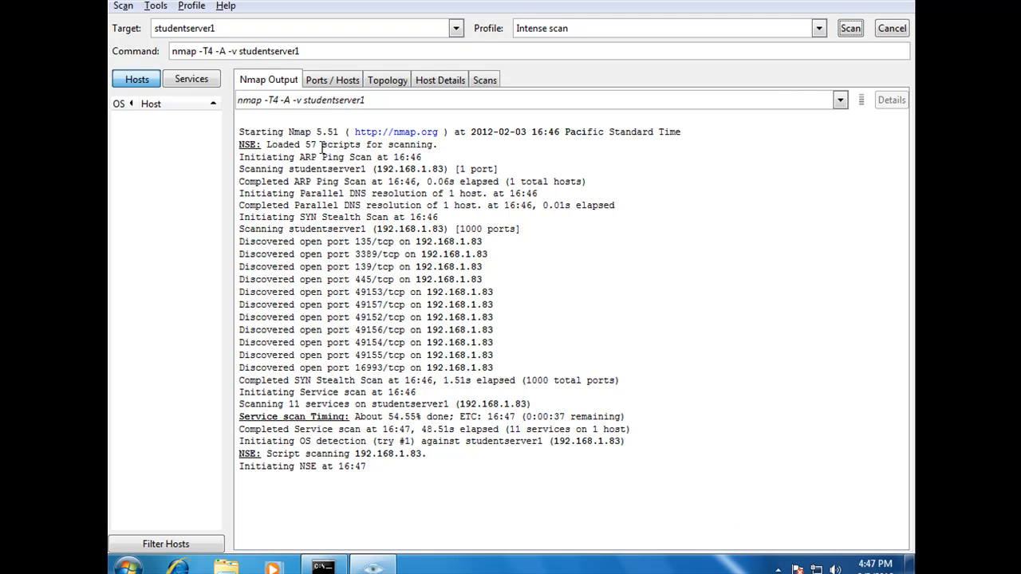
Rerun the Intense scan against studentserver1.
left_click(852, 30)
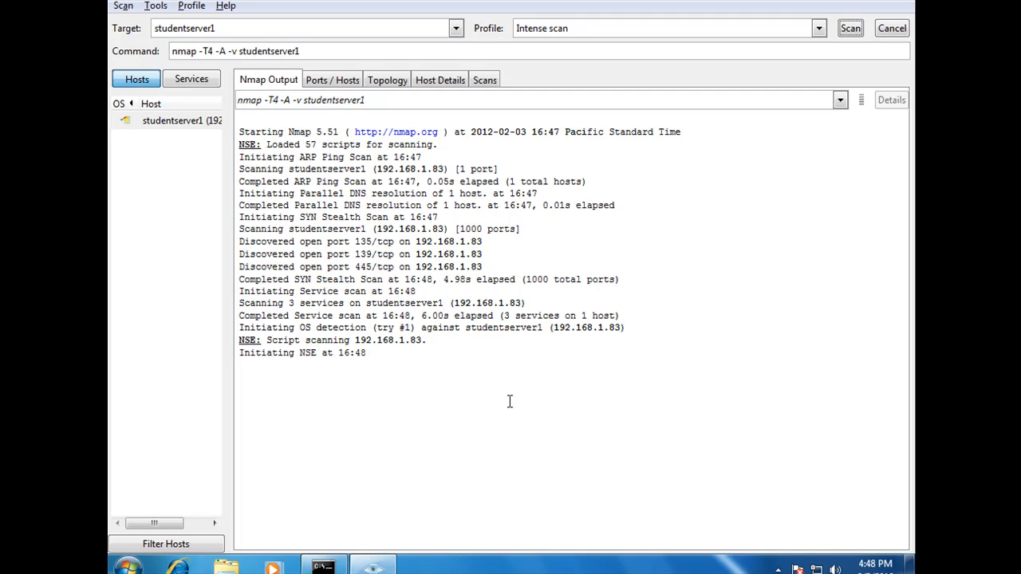
left_click(778, 569)
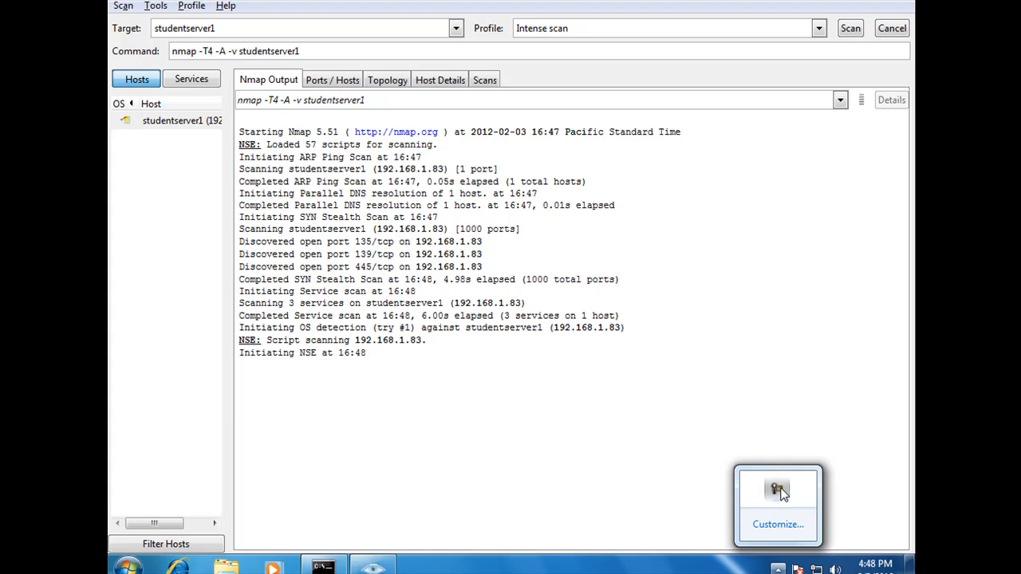
left_click(779, 492)
left_click(836, 501)
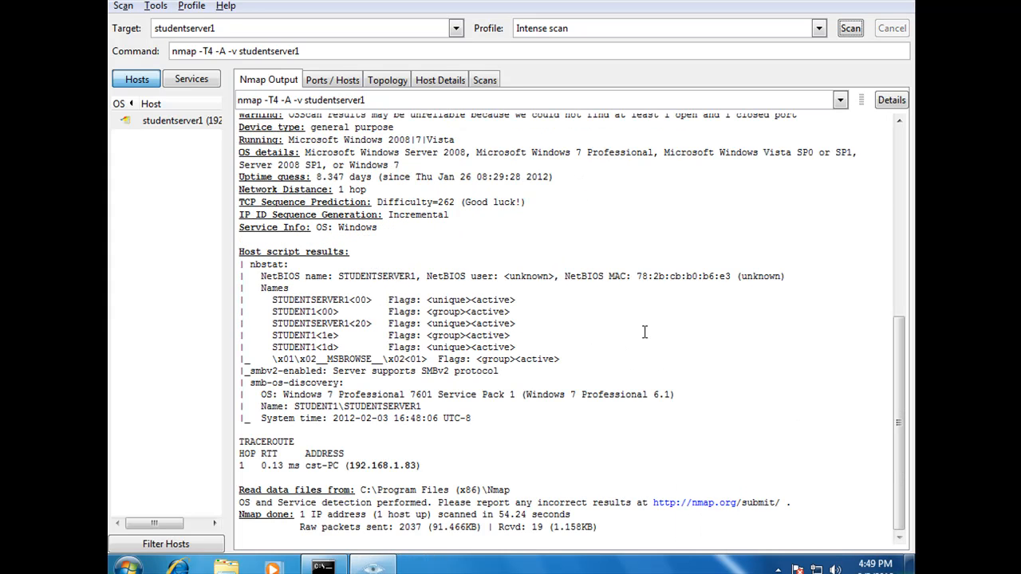
Examine the discovered open ports and the port table in the finished studentserver1 scan output.
left_click_drag(903, 370, 884, 237)
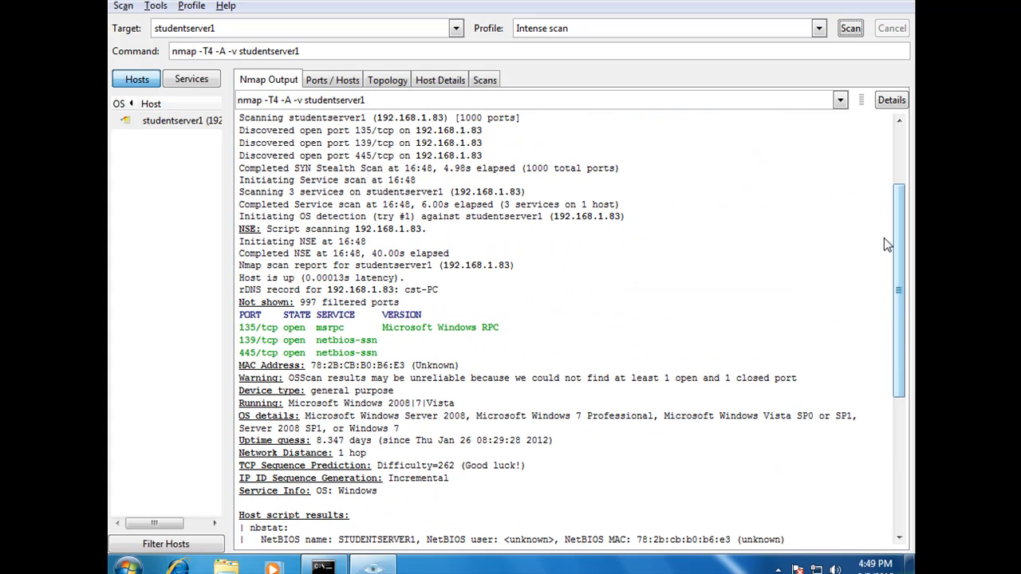
left_click_drag(899, 145, 896, 209)
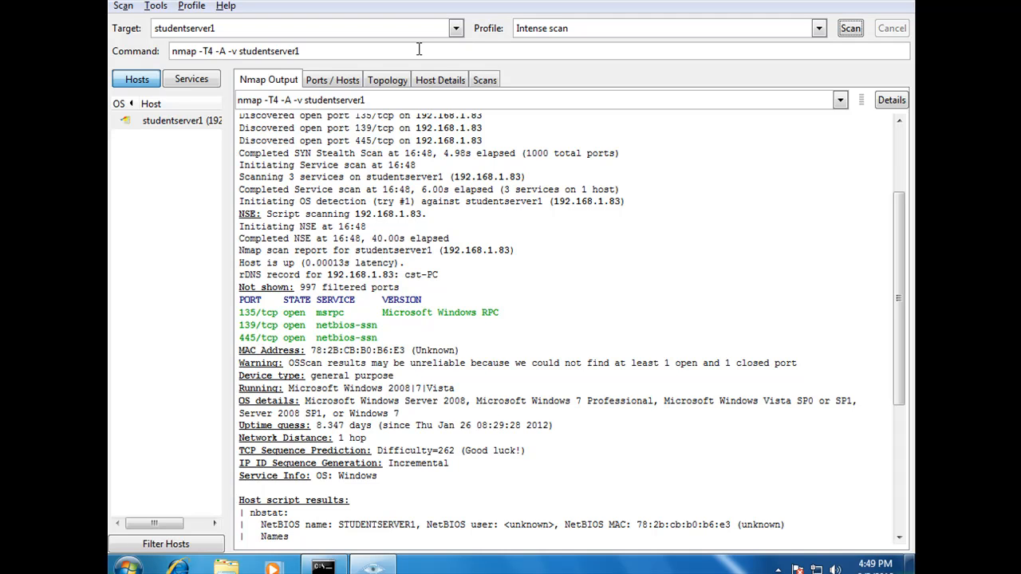
Scan studentserver1 again with the Intense scan profile and view both its raw output and the host's port list.
left_click(860, 30)
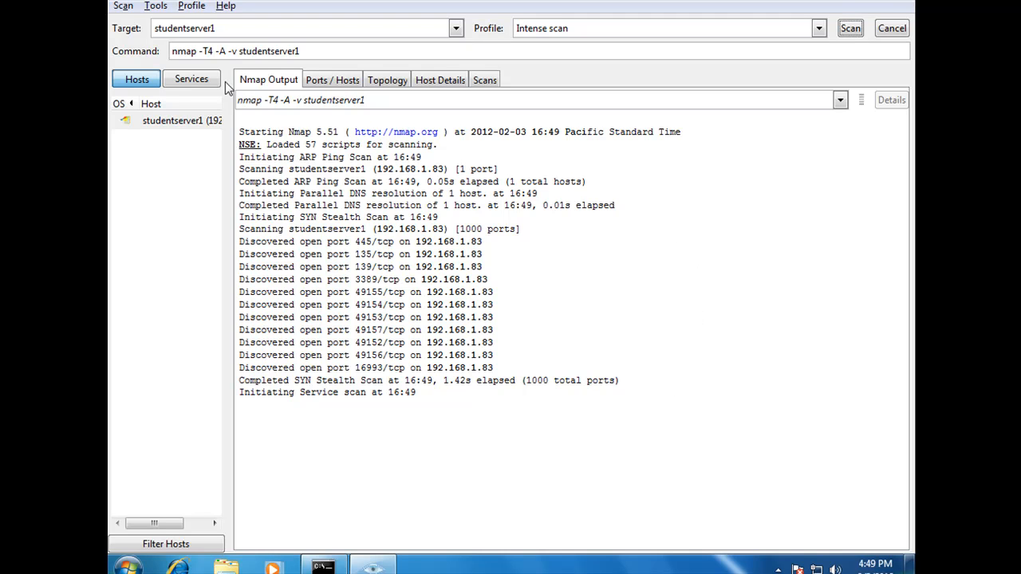
left_click(333, 82)
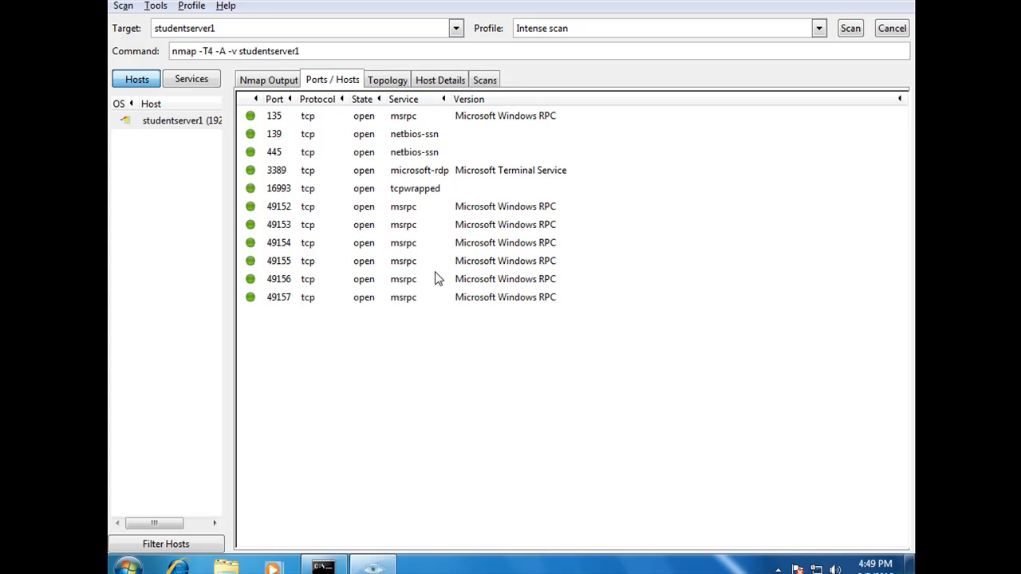
left_click(273, 83)
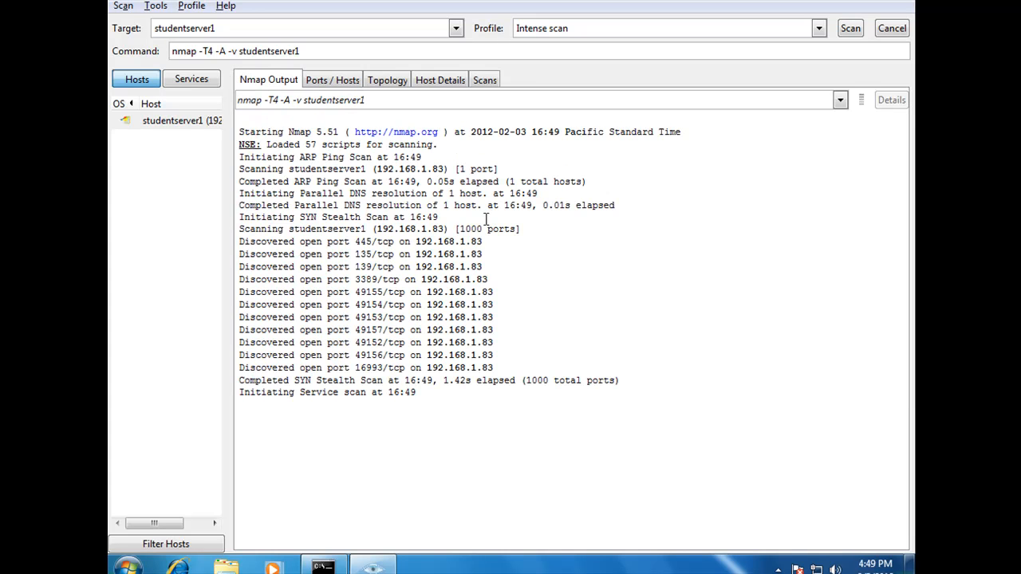
left_click(335, 84)
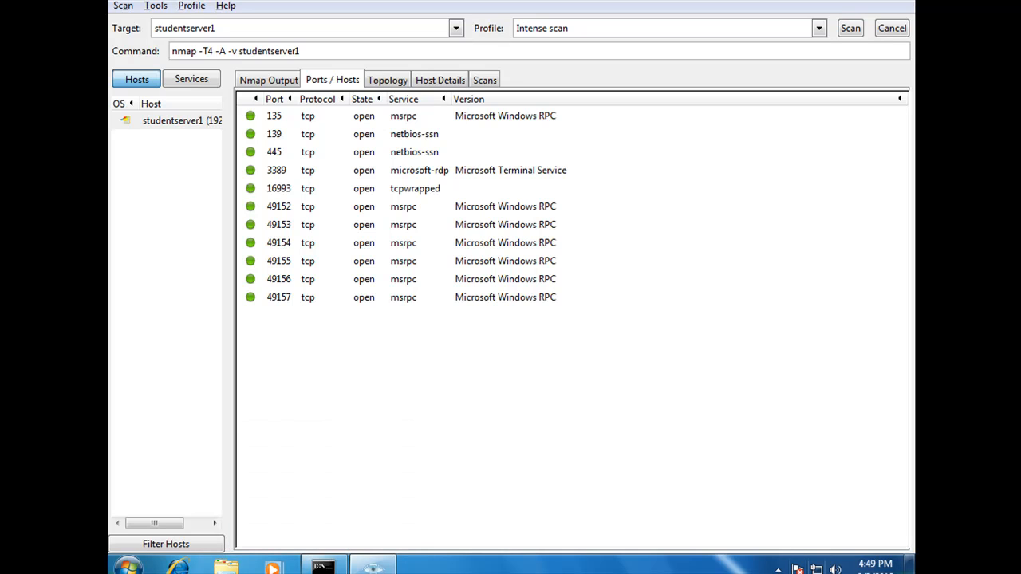
left_click(780, 568)
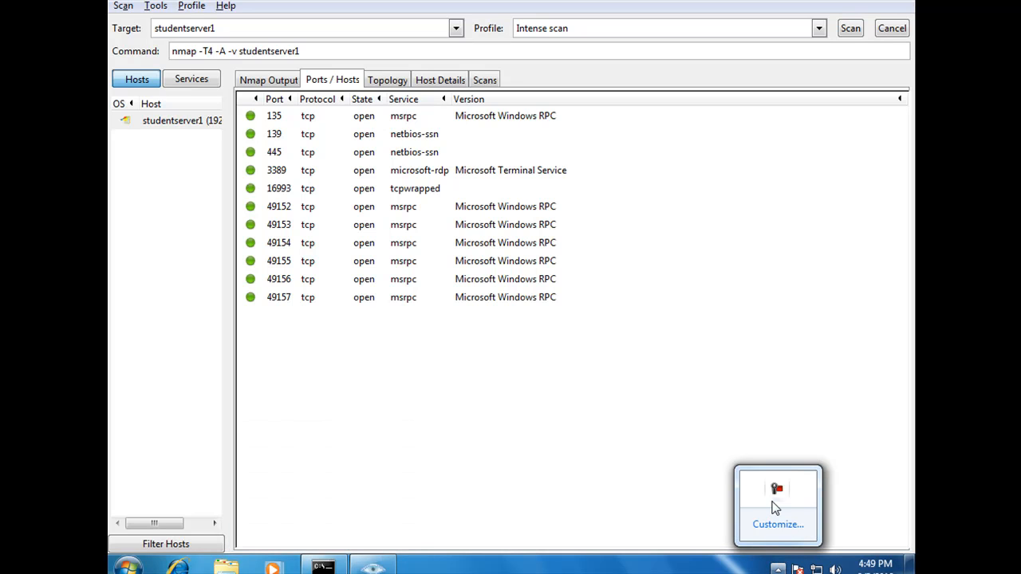
left_click(777, 492)
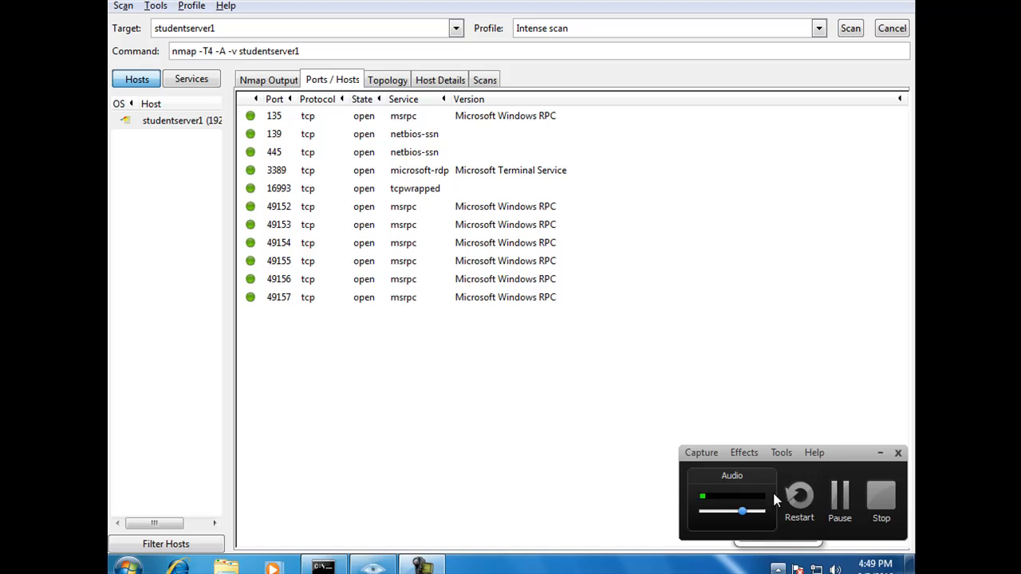
left_click(833, 497)
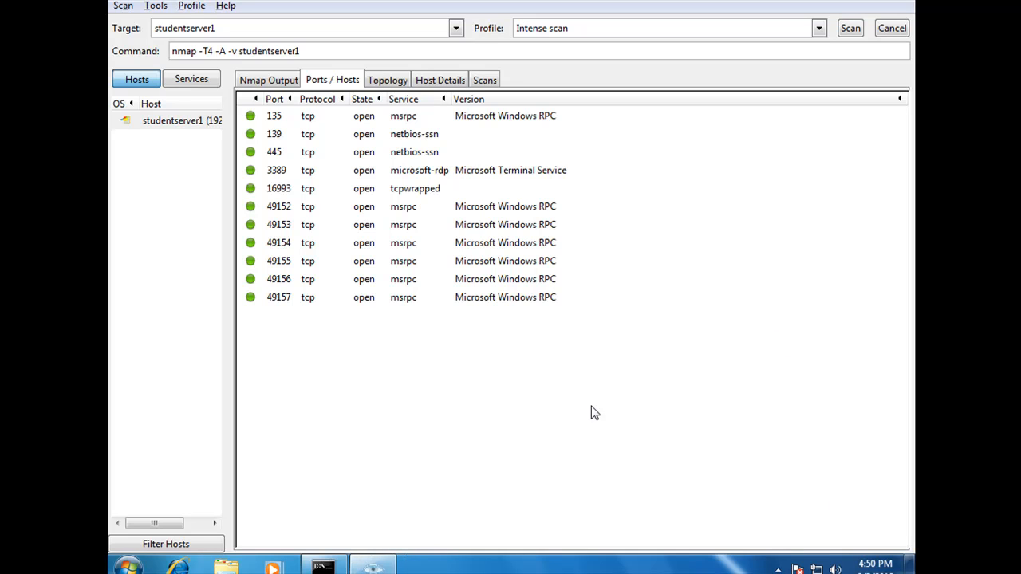
Repeat the Intense scan of studentserver1 and compare the open ports discovered in its output with the host's port list.
left_click(850, 32)
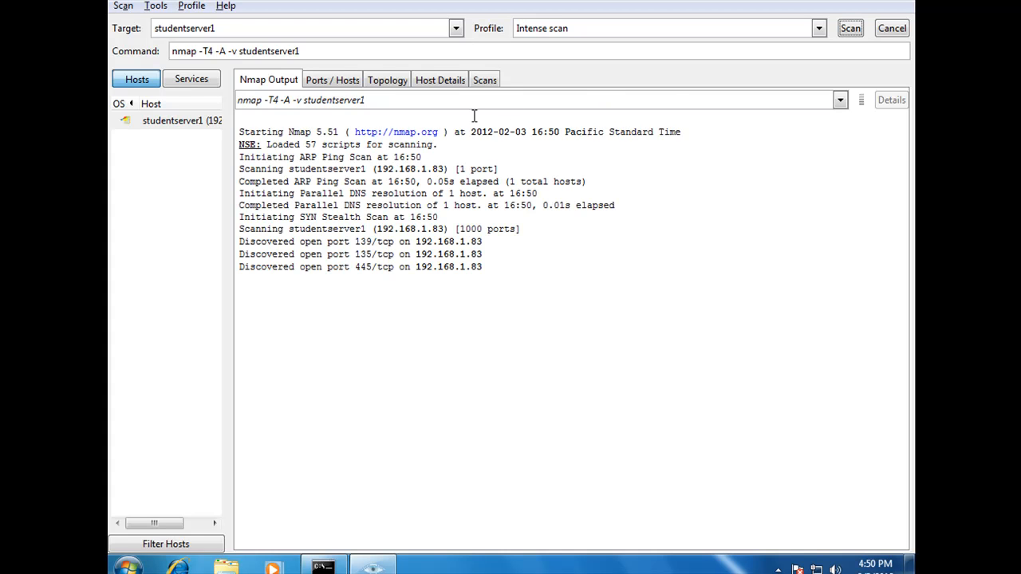
left_click(343, 83)
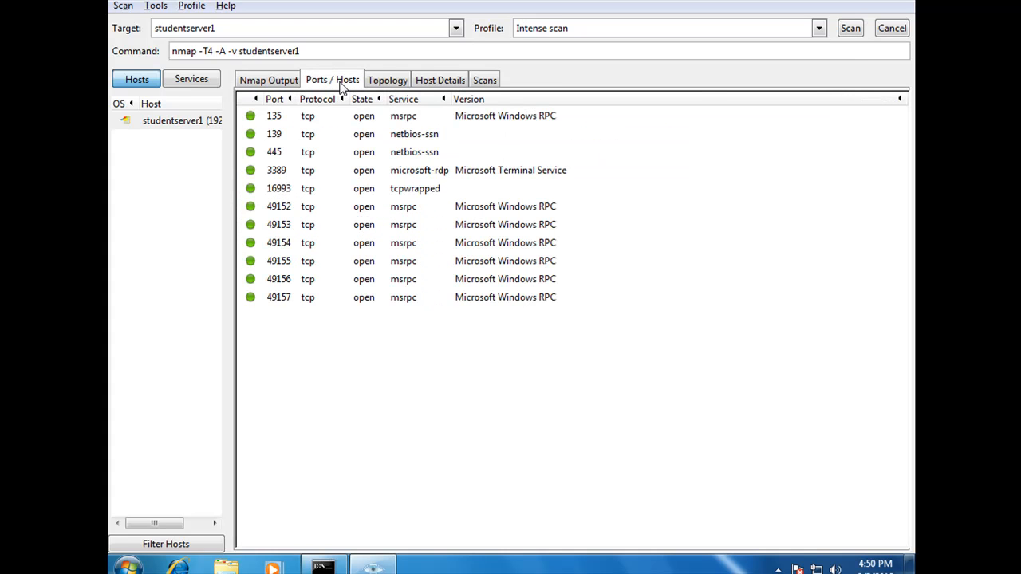
left_click(283, 83)
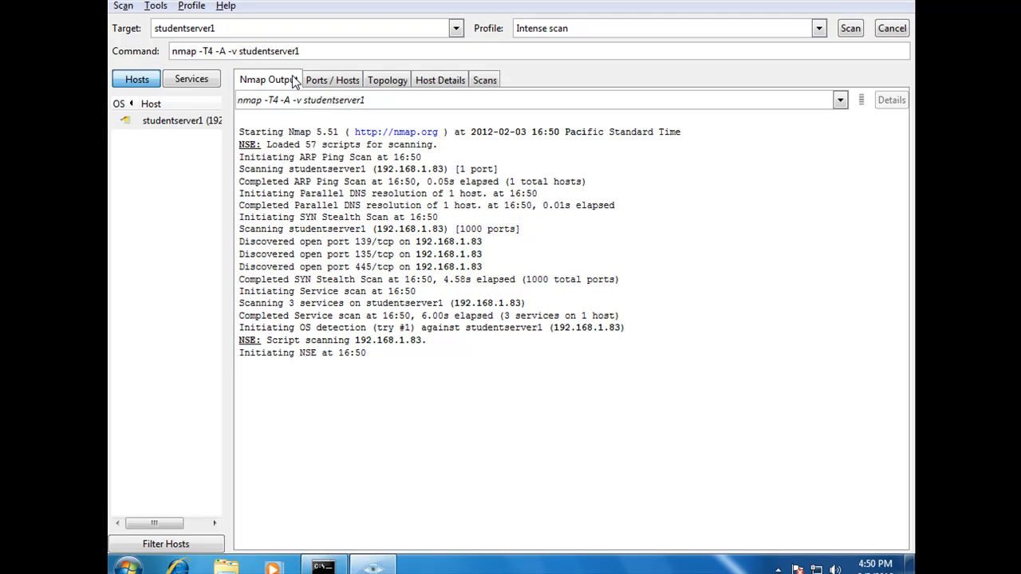
left_click(343, 83)
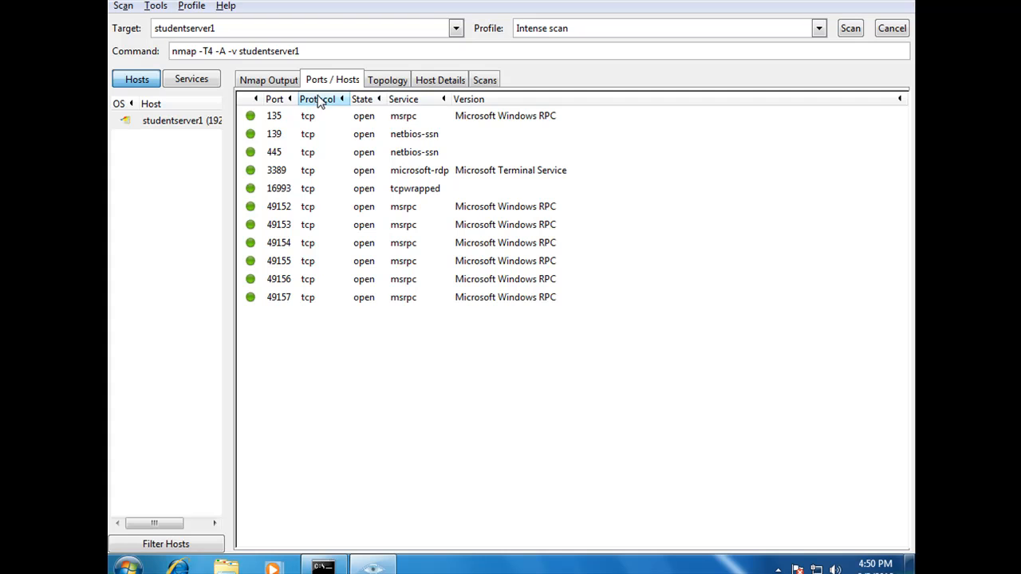
left_click(263, 83)
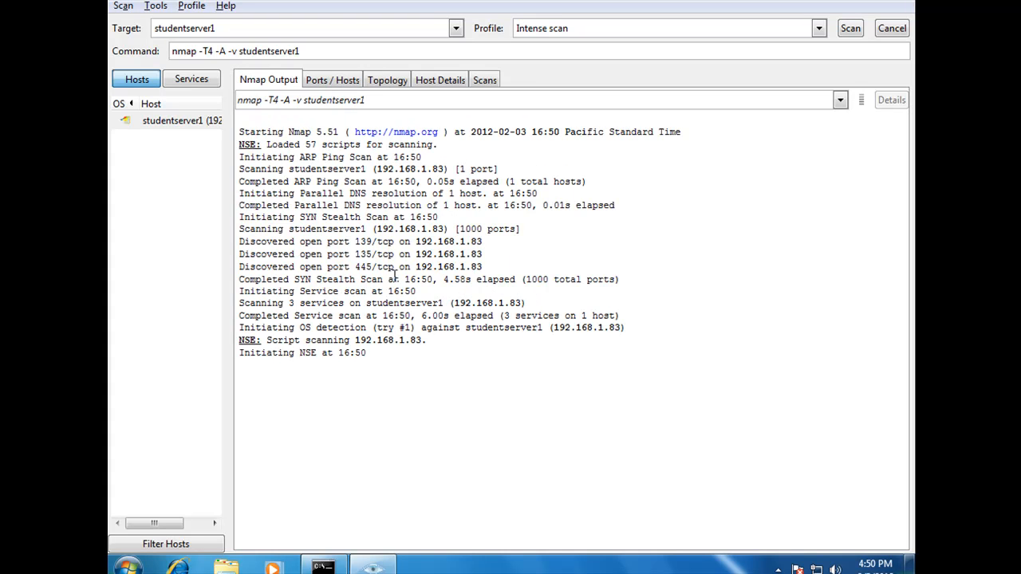
left_click_drag(240, 243, 482, 268)
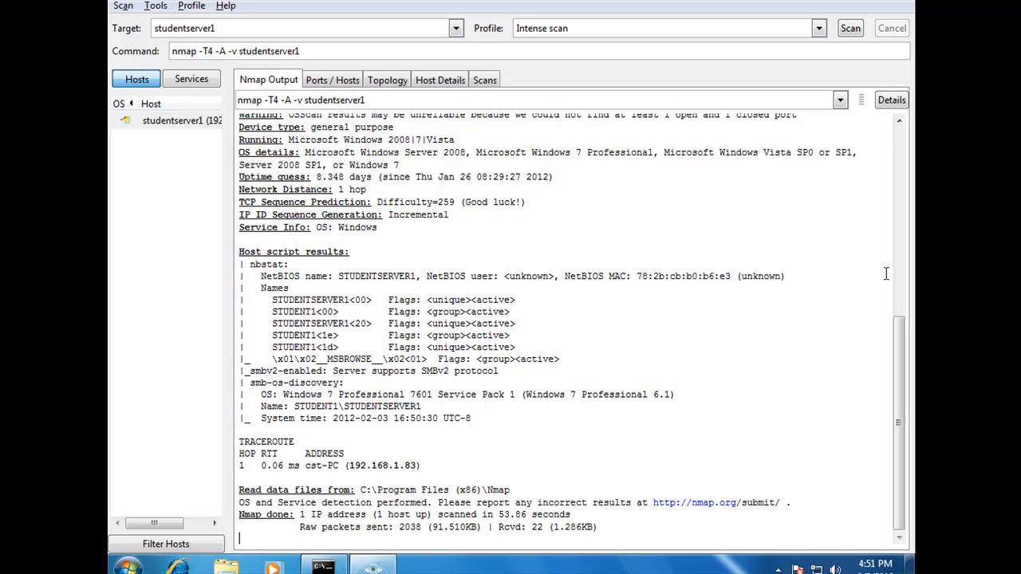
left_click_drag(898, 369, 883, 434)
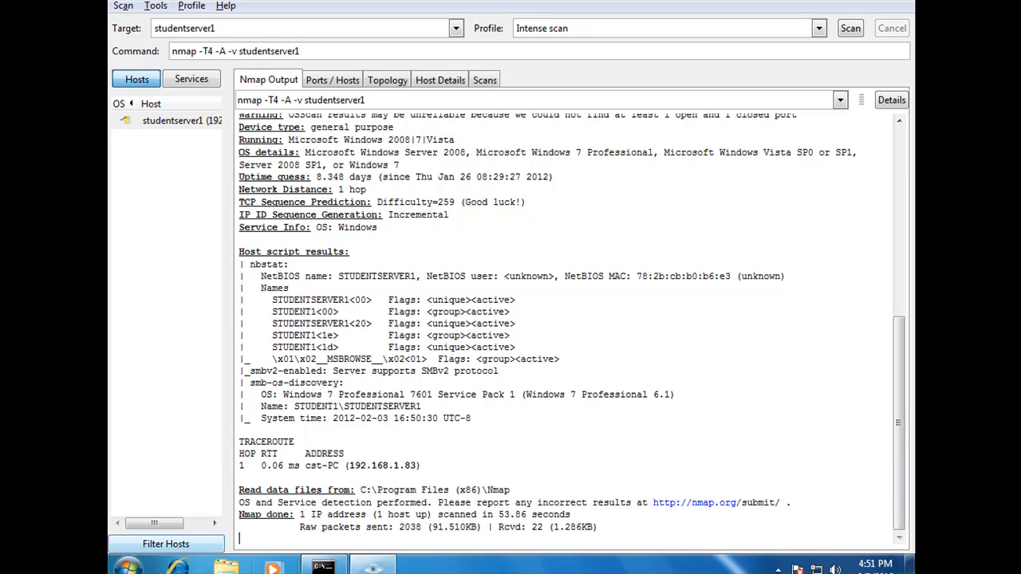
left_click(777, 569)
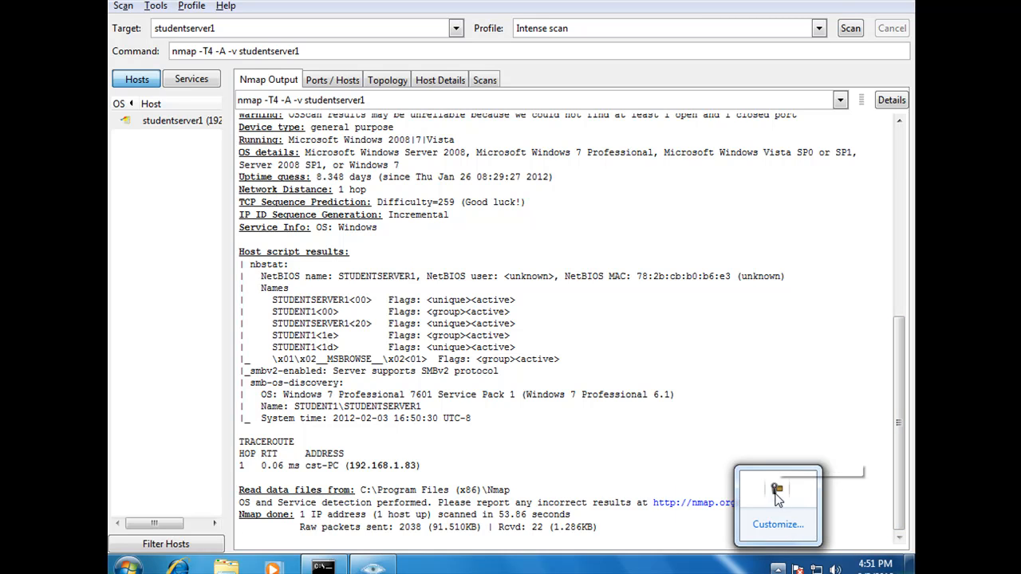